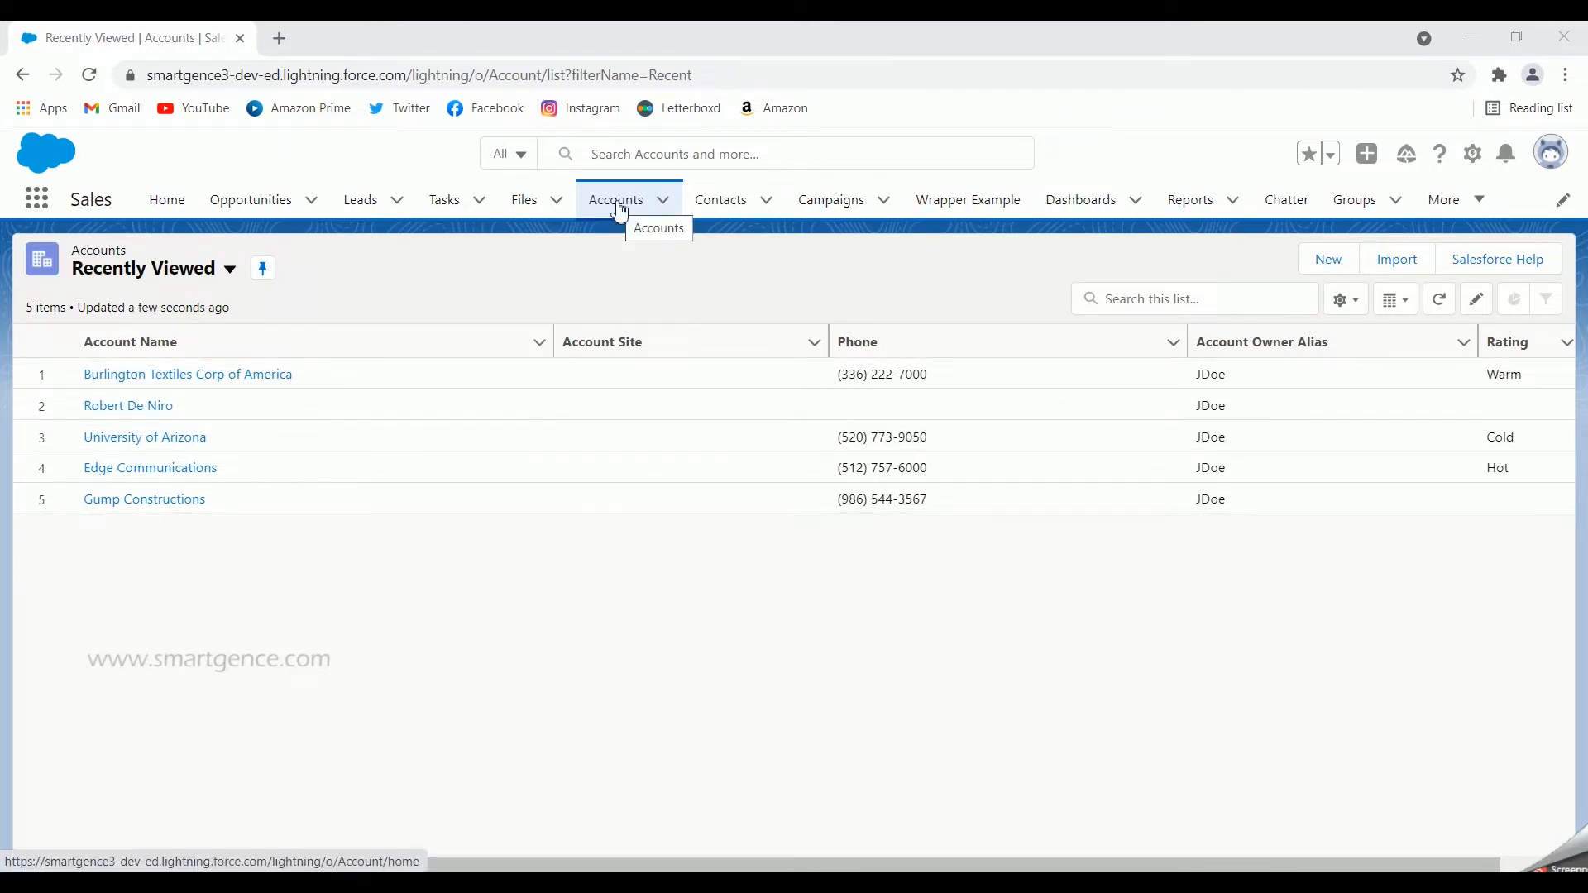
Step: Open the new account form and examine its fields, from the account information to the address and additional information sections
left_click(1328, 263)
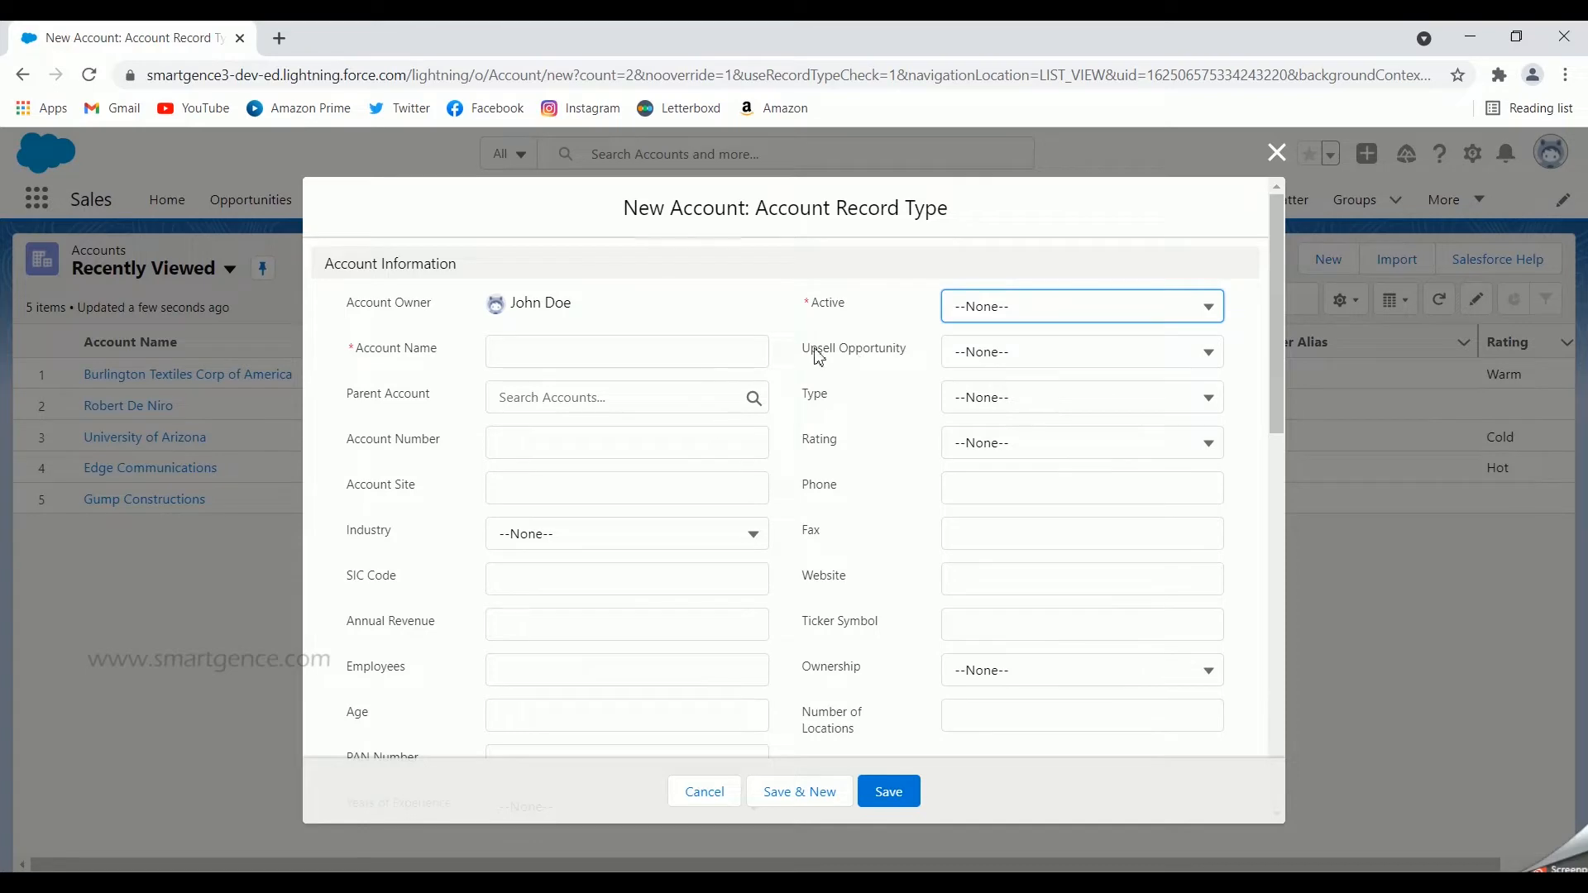
scroll(860, 400, "down", 3)
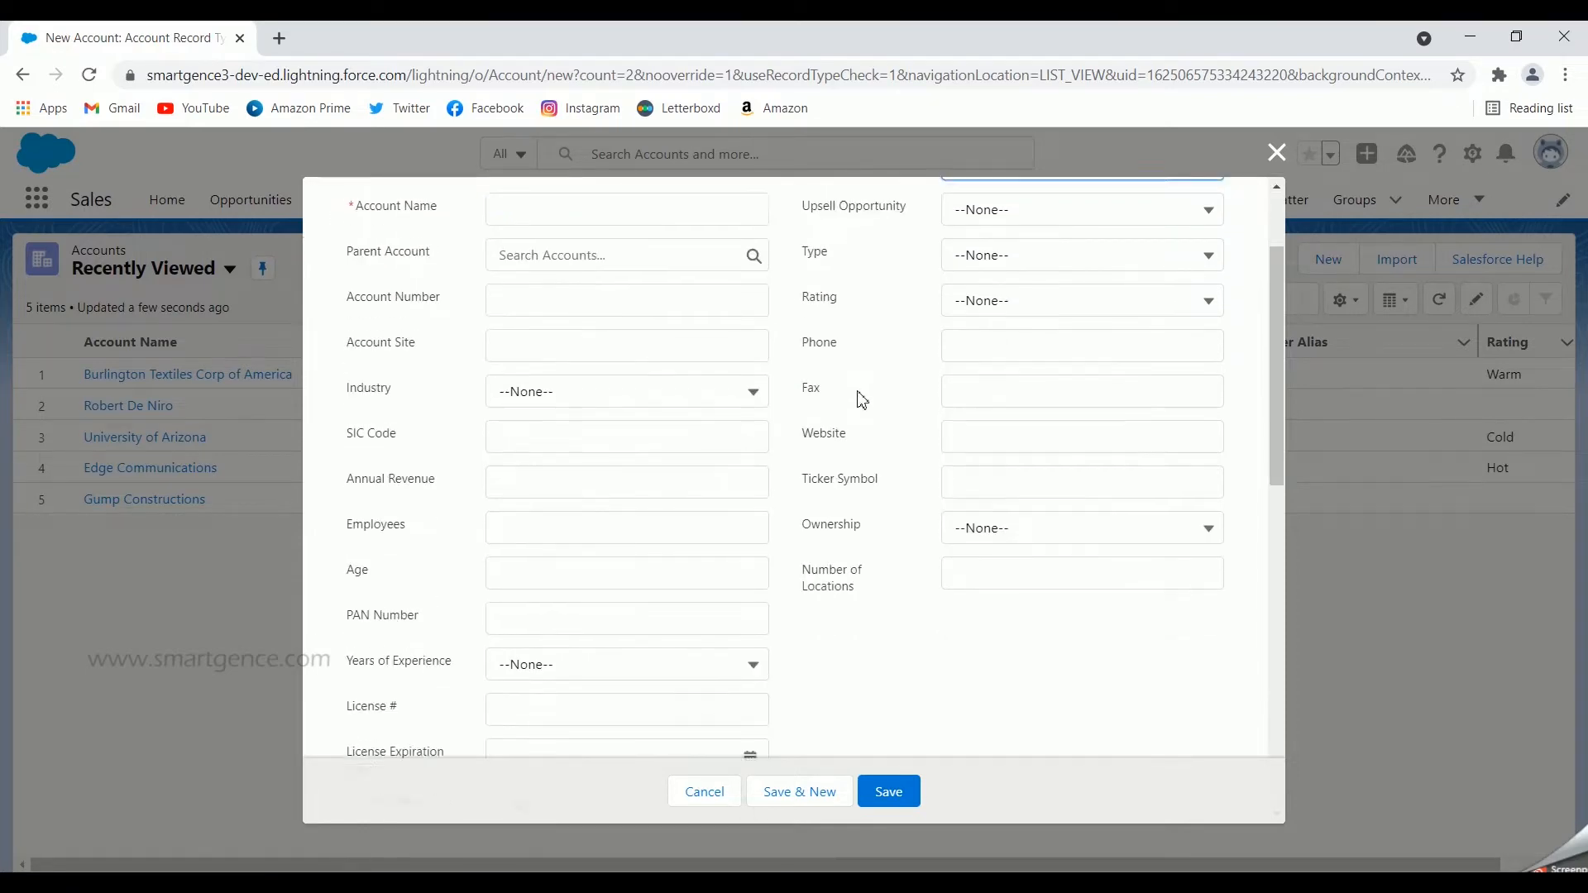
scroll(860, 400, "down", 10)
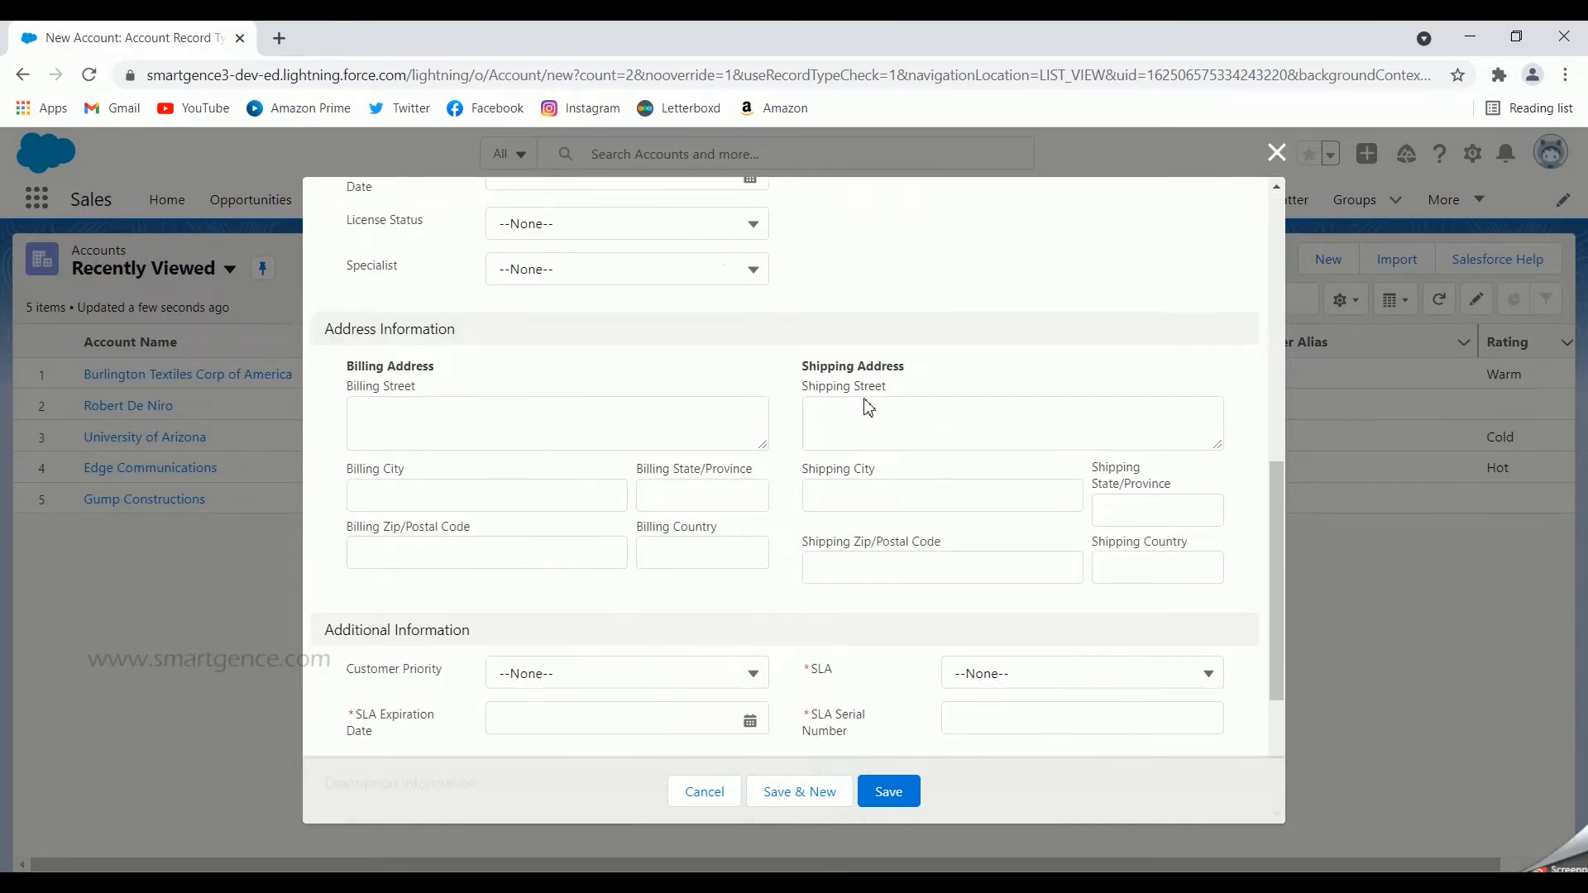
scroll(867, 407, "down", 5)
scroll(876, 469, "up", 12)
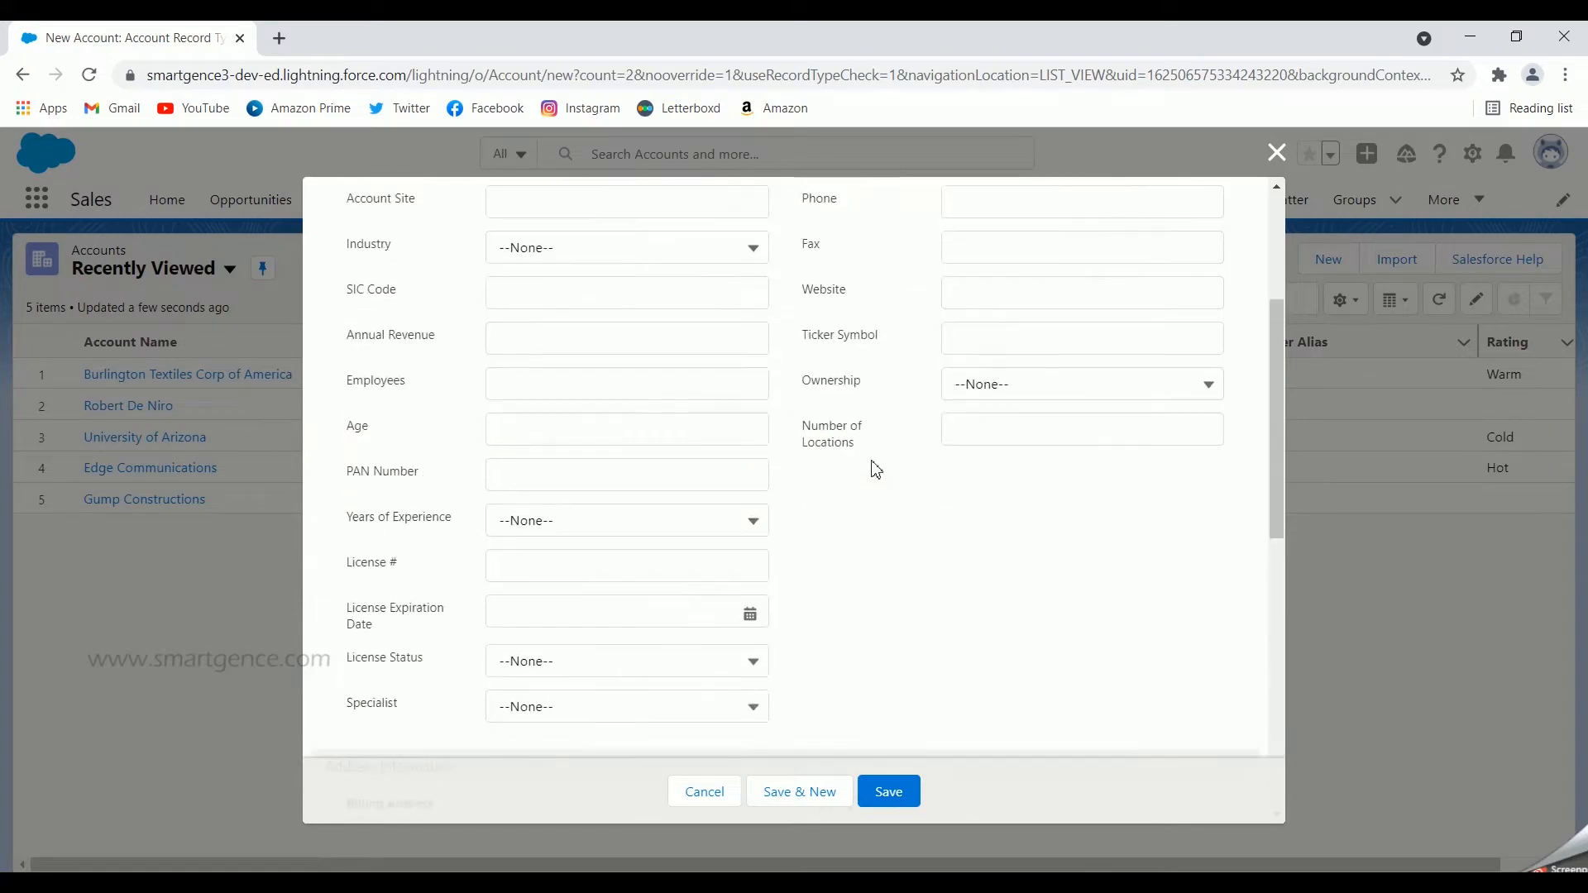
scroll(875, 468, "up", 5)
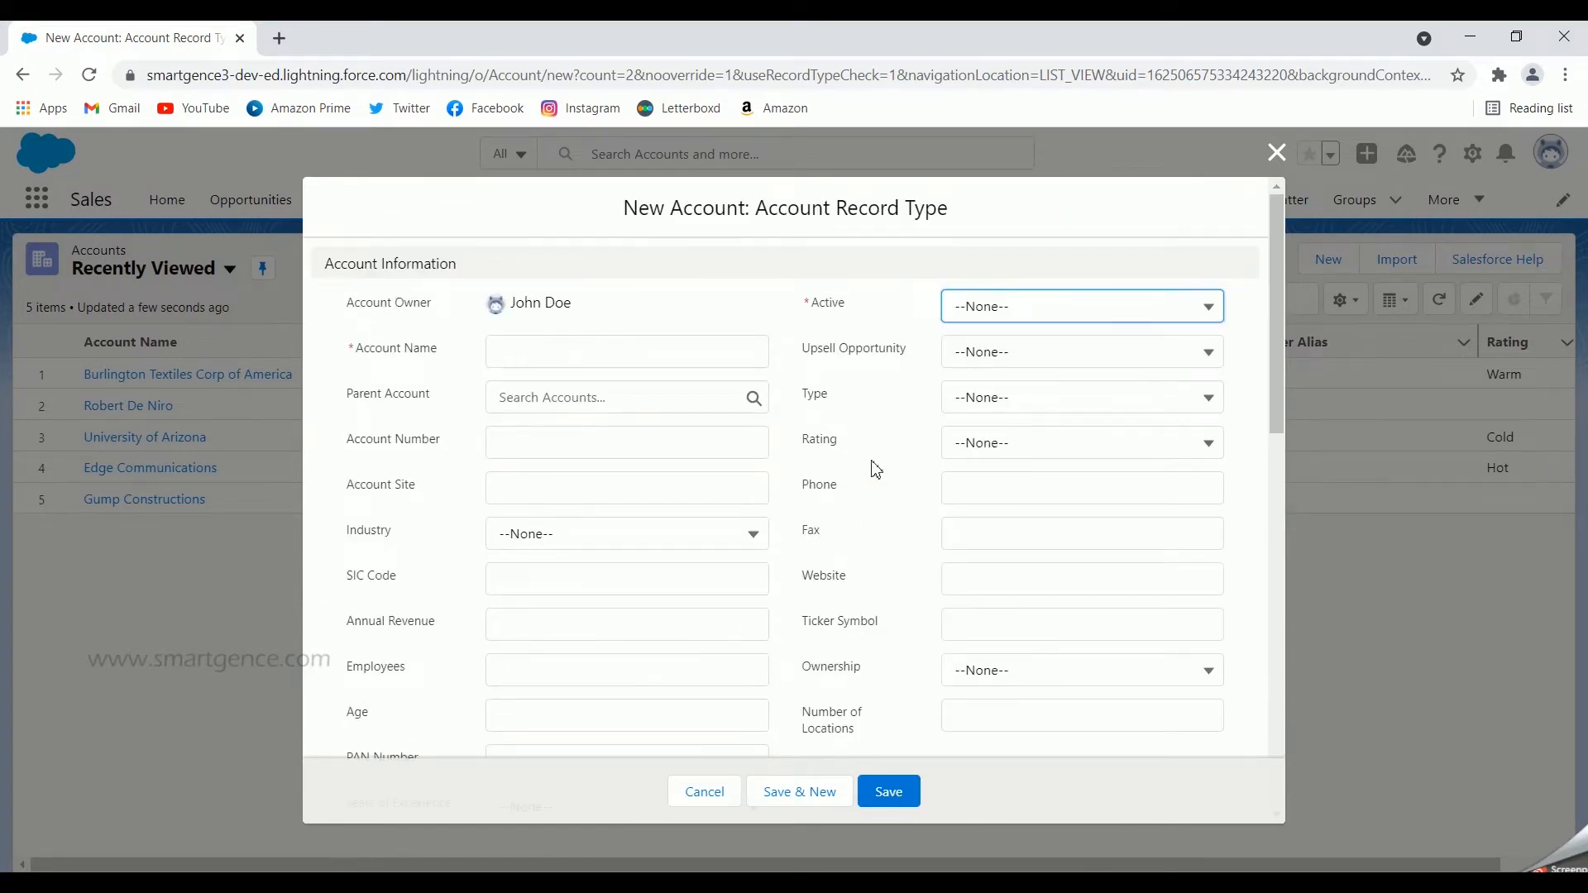
scroll(876, 469, "down", 15)
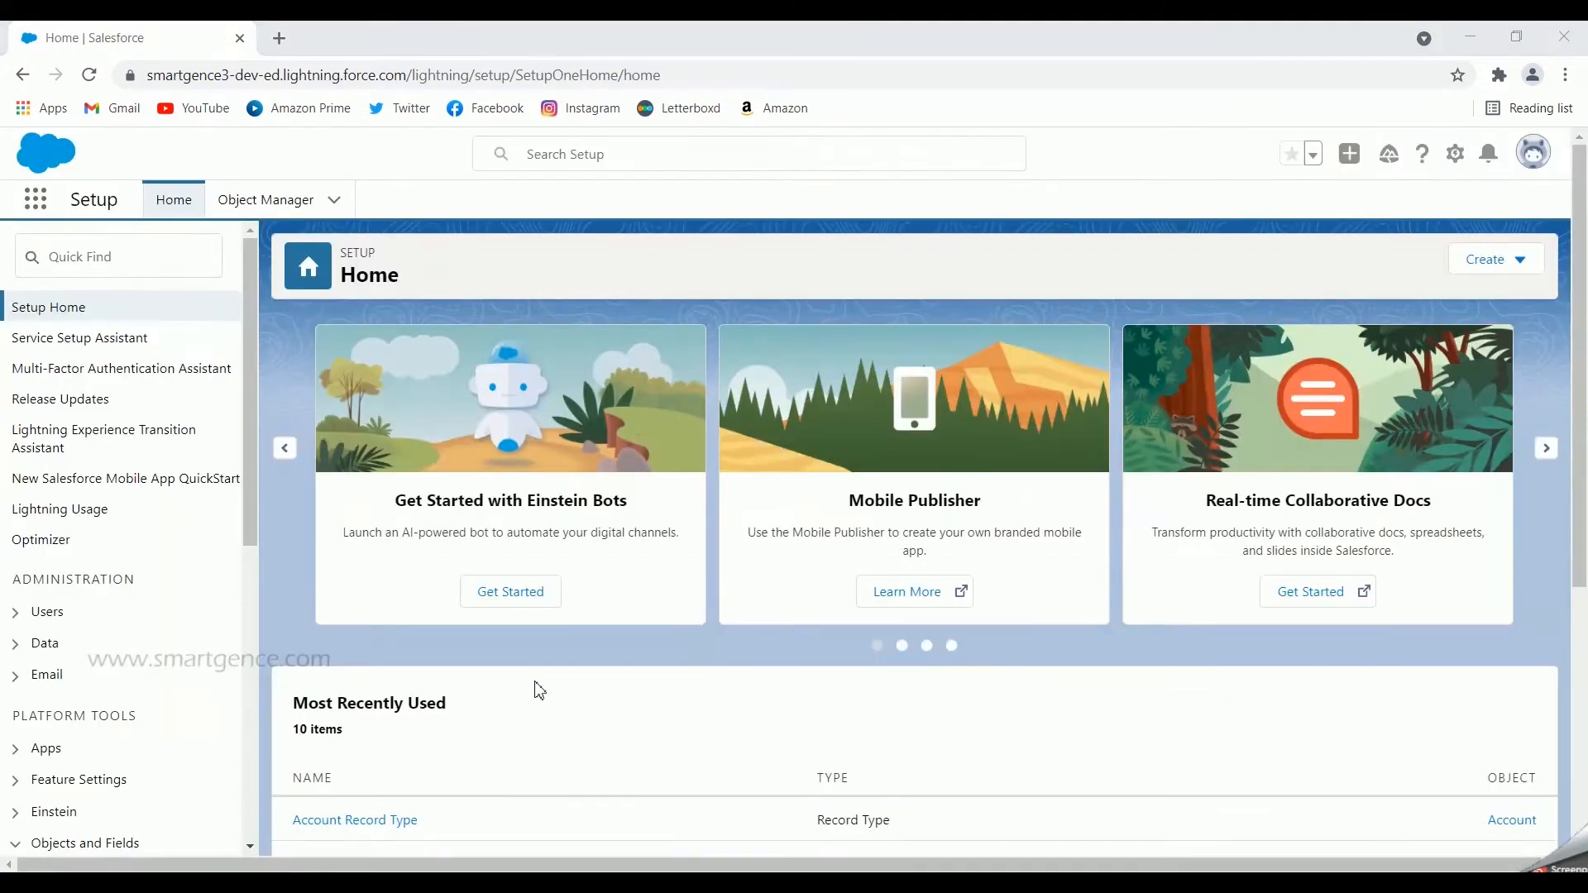
Step: Open the Account object's record types in Object Manager and start a new record type
left_click(277, 209)
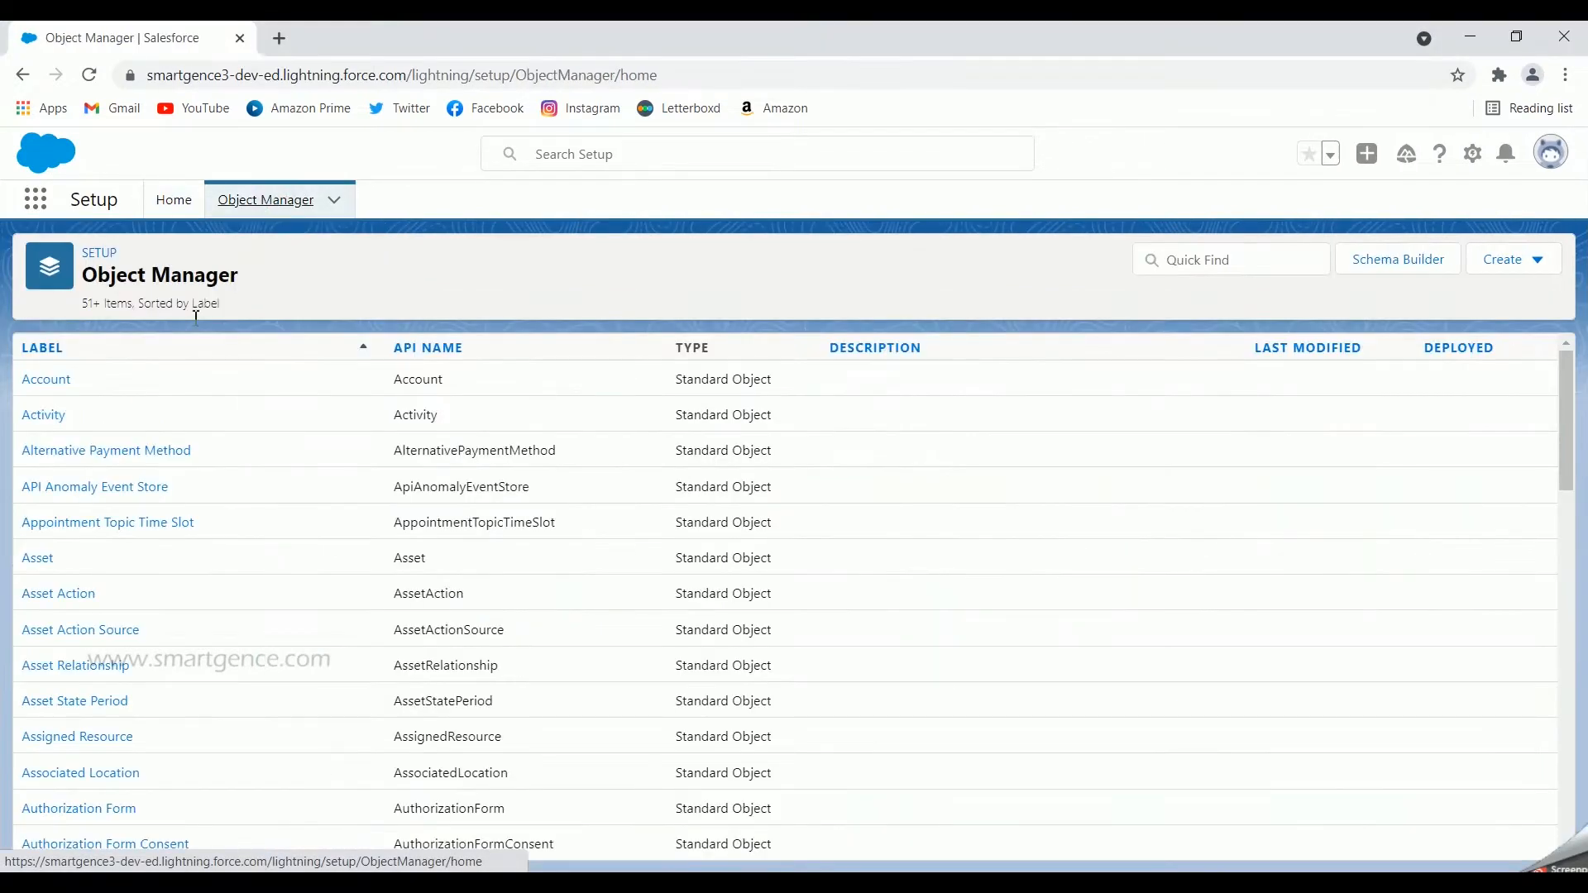
left_click(46, 382)
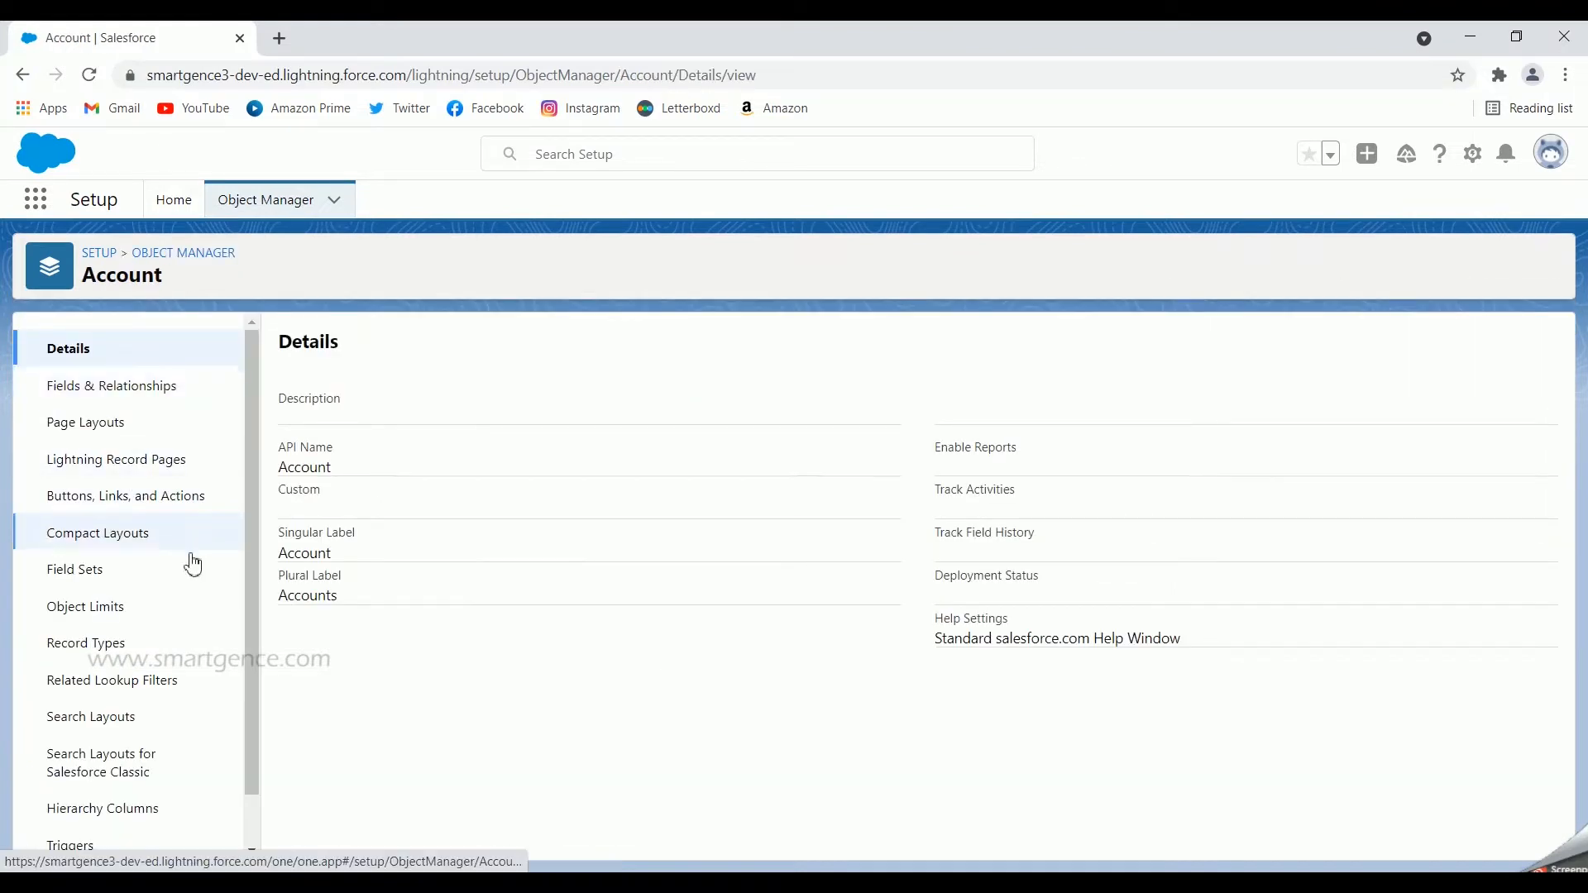
left_click(115, 645)
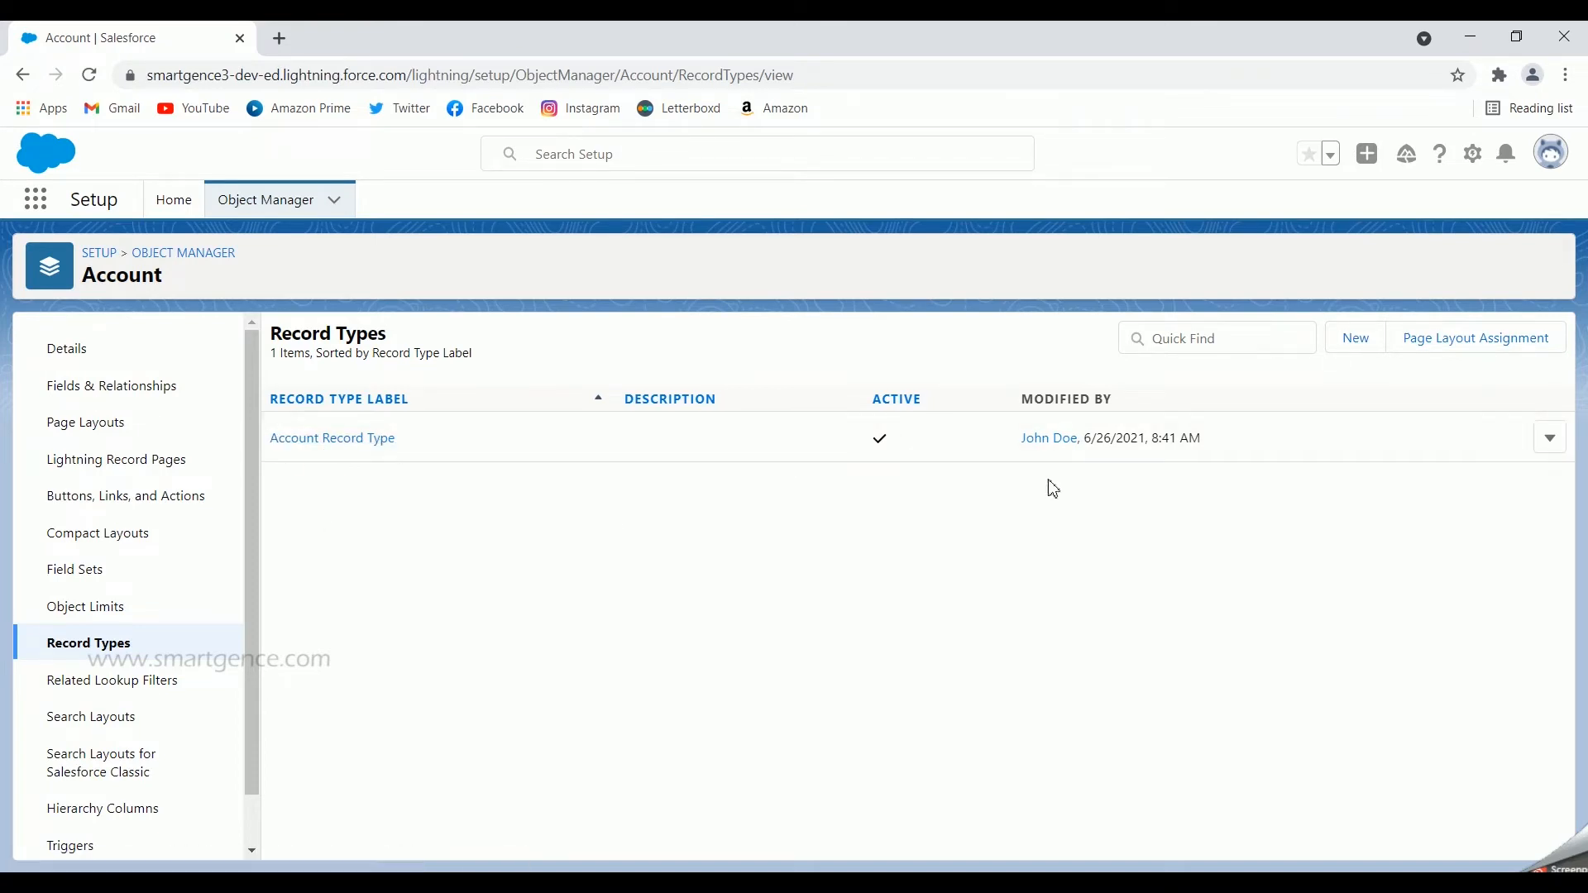
left_click(1356, 339)
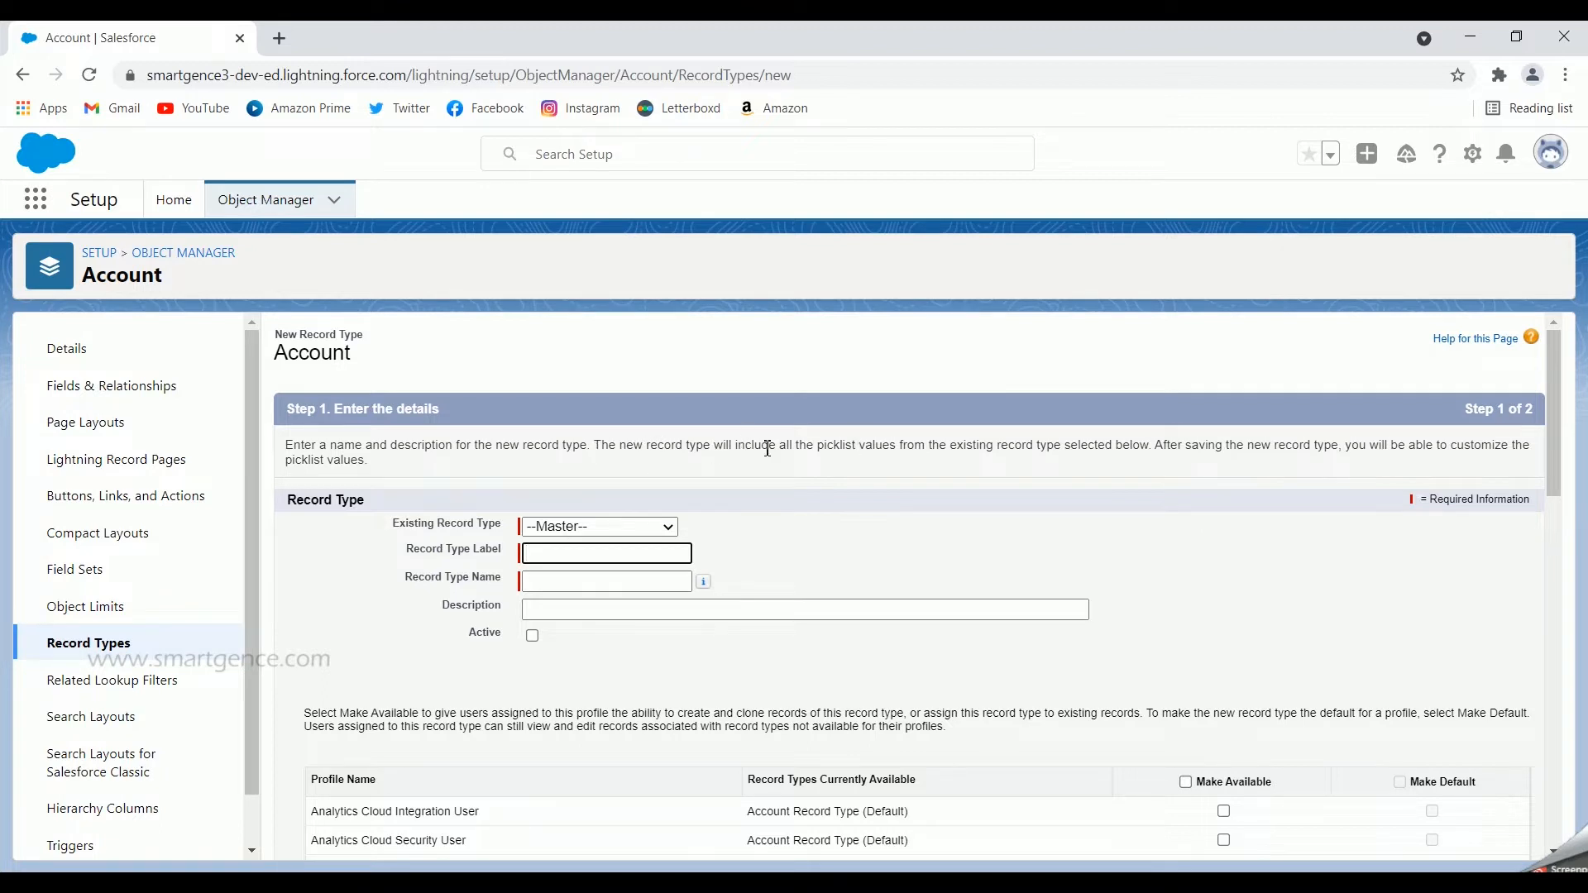
Step: Base the new record type on the existing Account Record Type and give it the label Patient
left_click_drag(787, 446, 1056, 444)
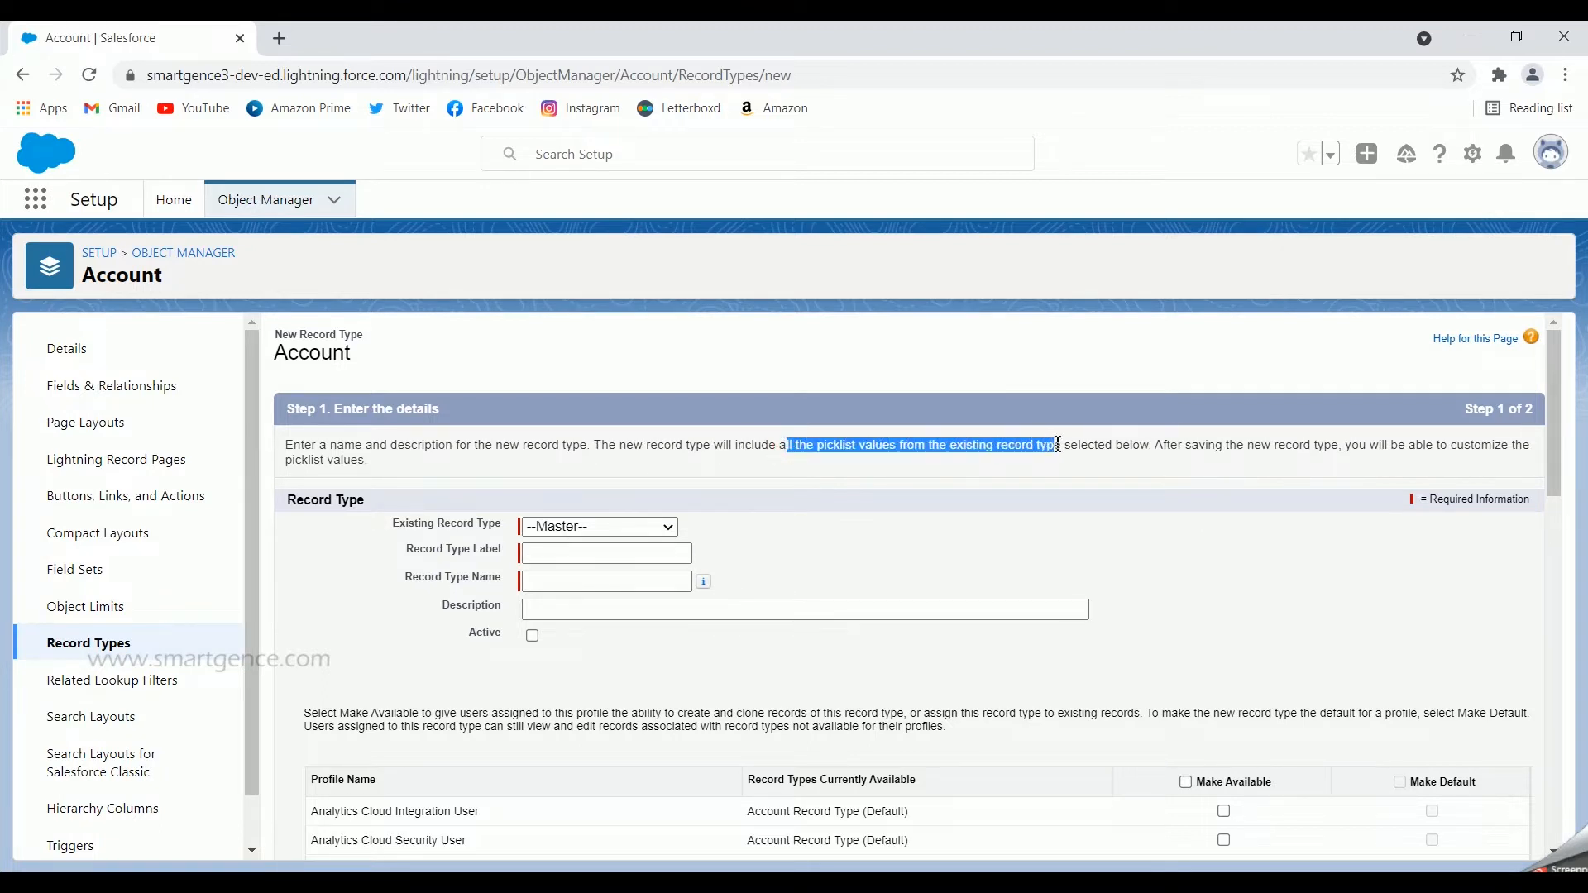
left_click(634, 534)
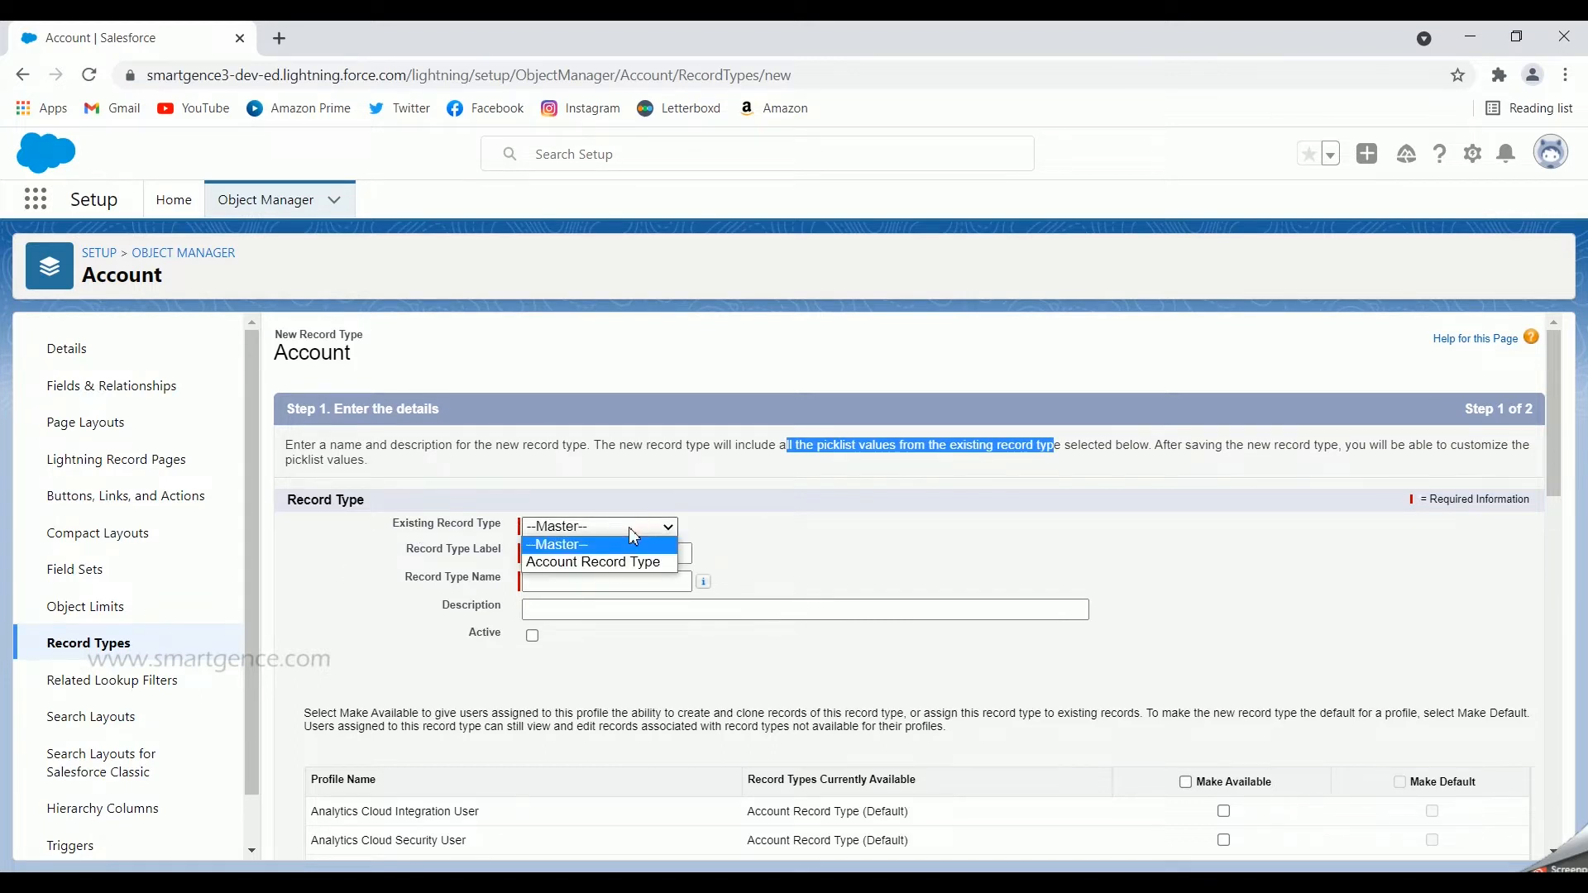
left_click(591, 562)
left_click(570, 554)
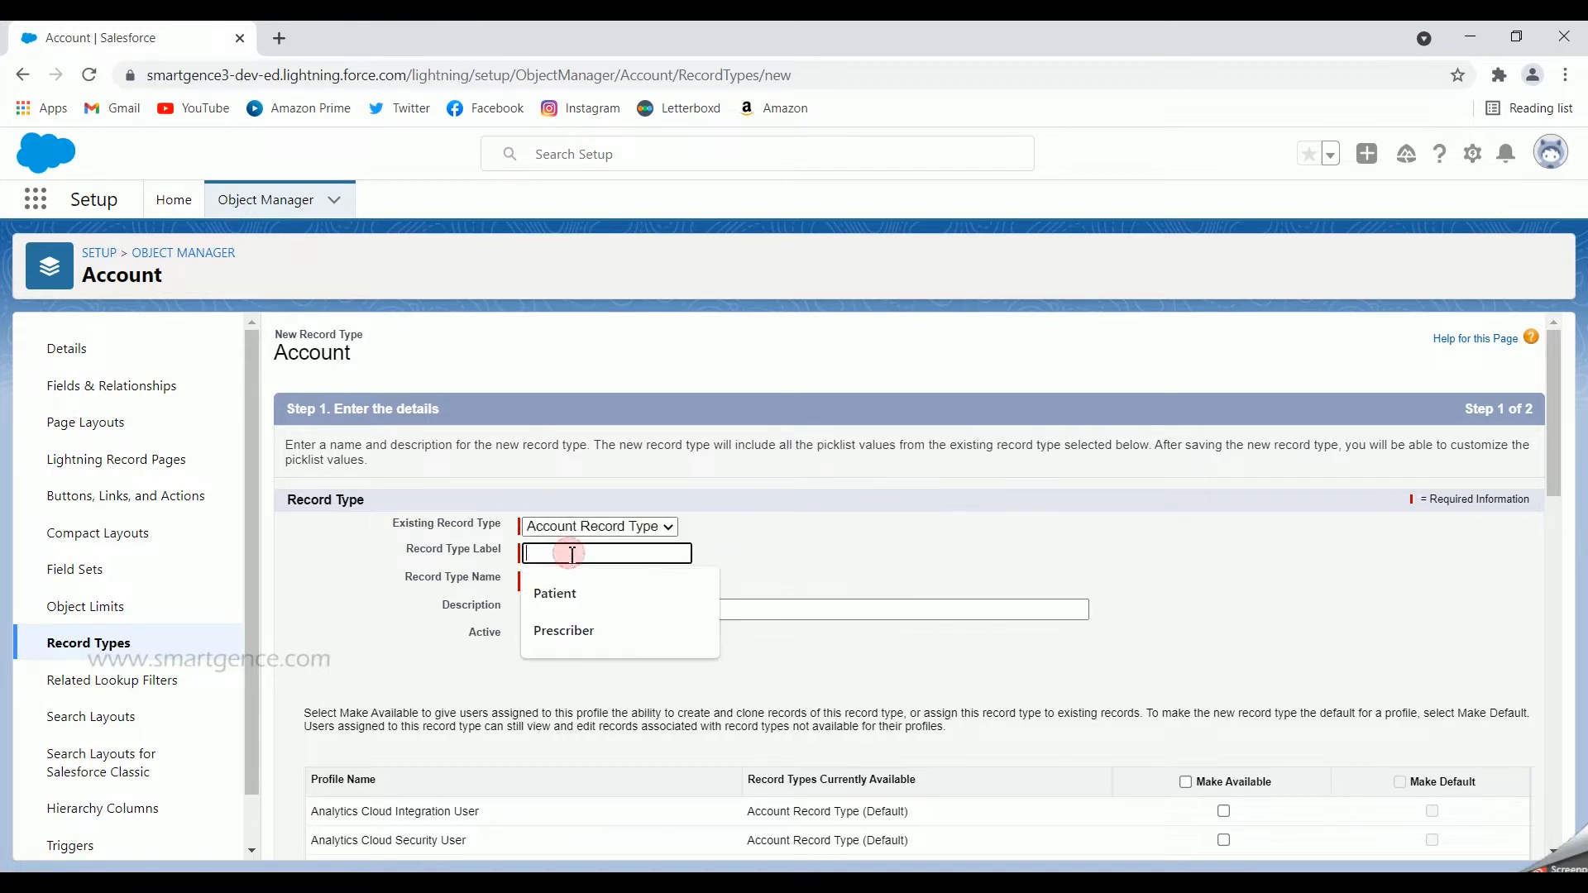
left_click(907, 557)
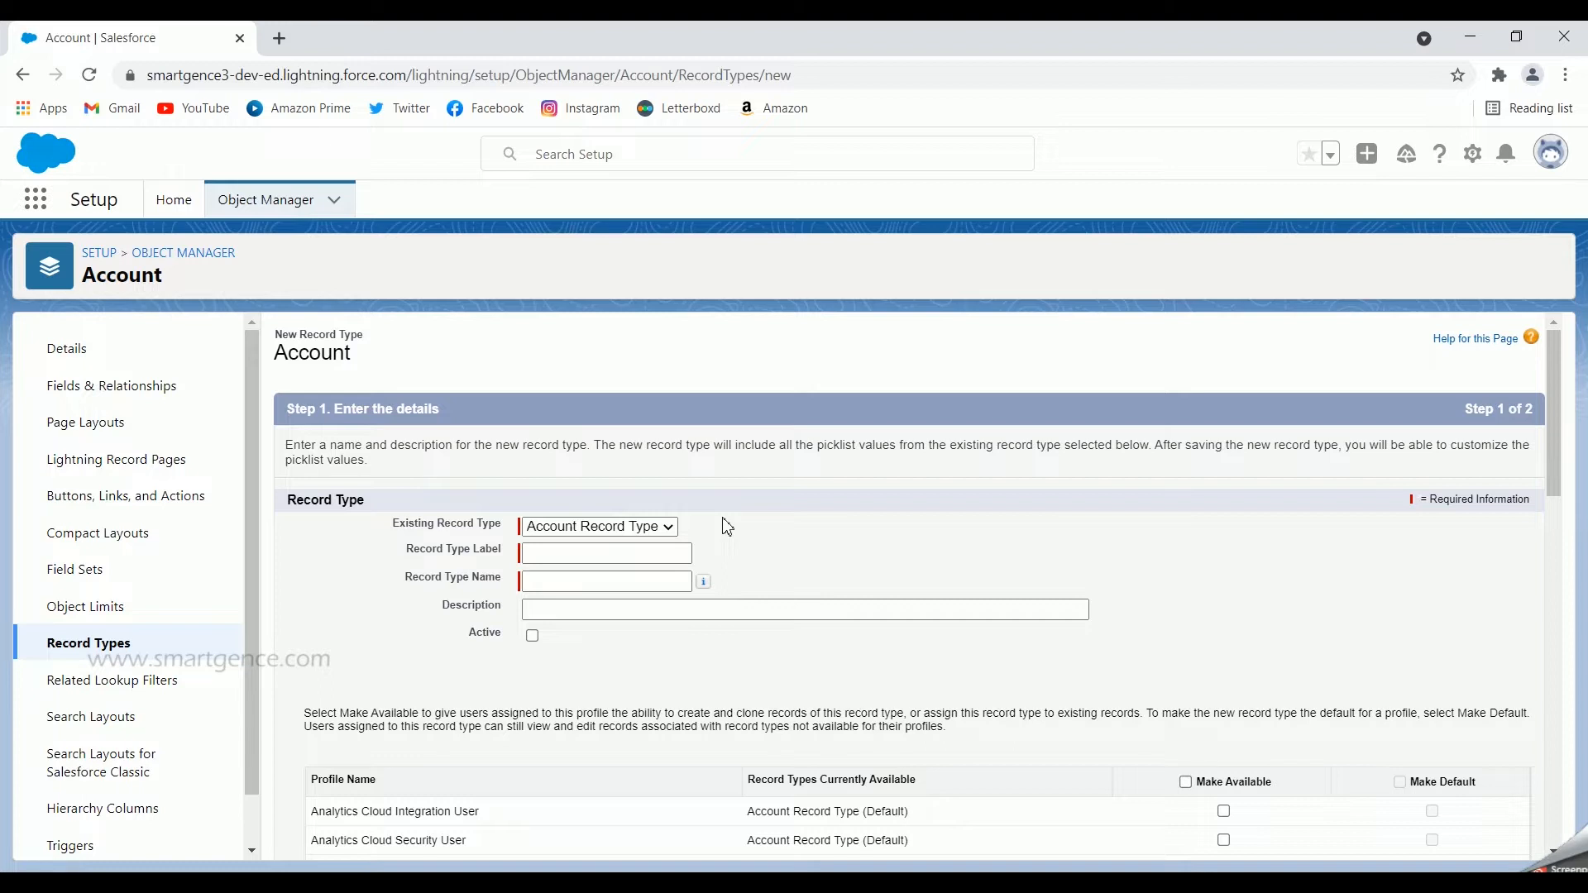
left_click(621, 555)
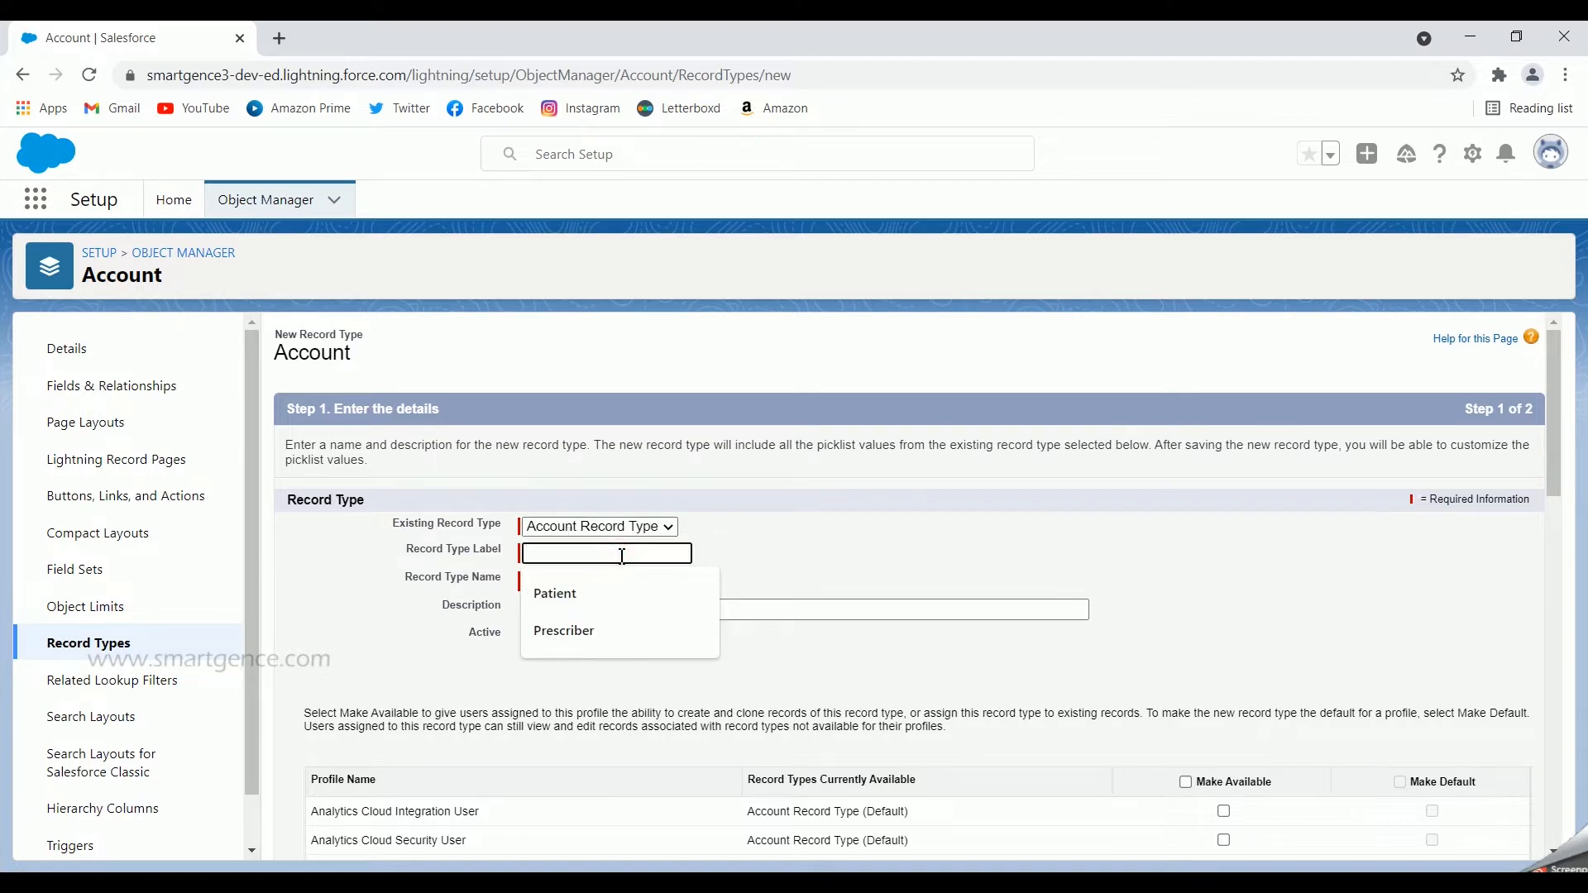
type("Patient")
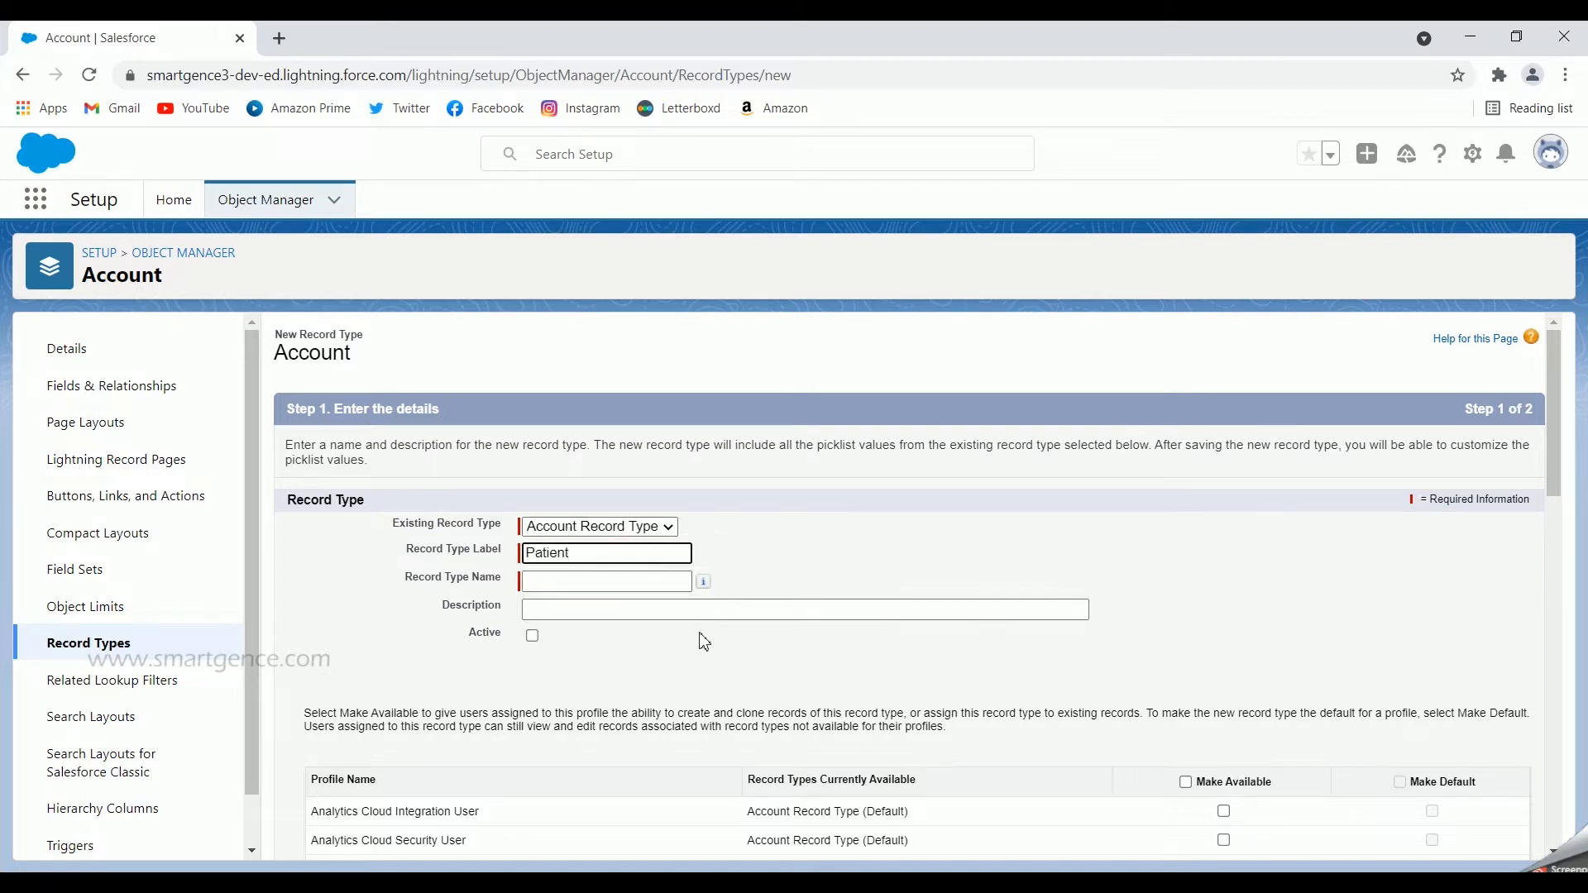
left_click(883, 559)
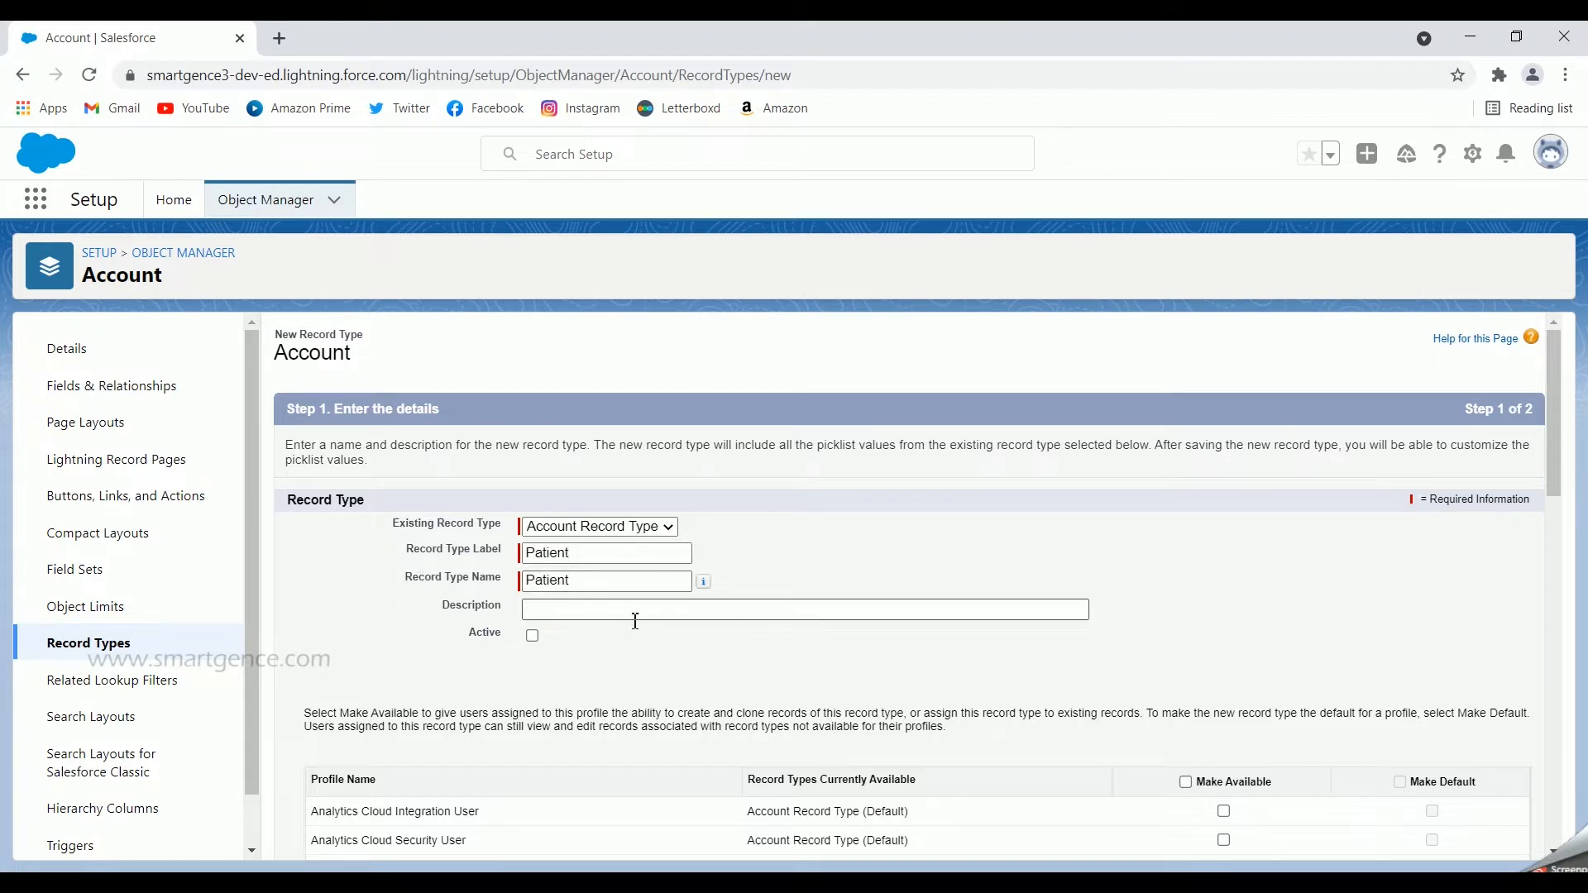
Step: Enter the description "This is to create patient records" and mark the record type as active
left_click(559, 613)
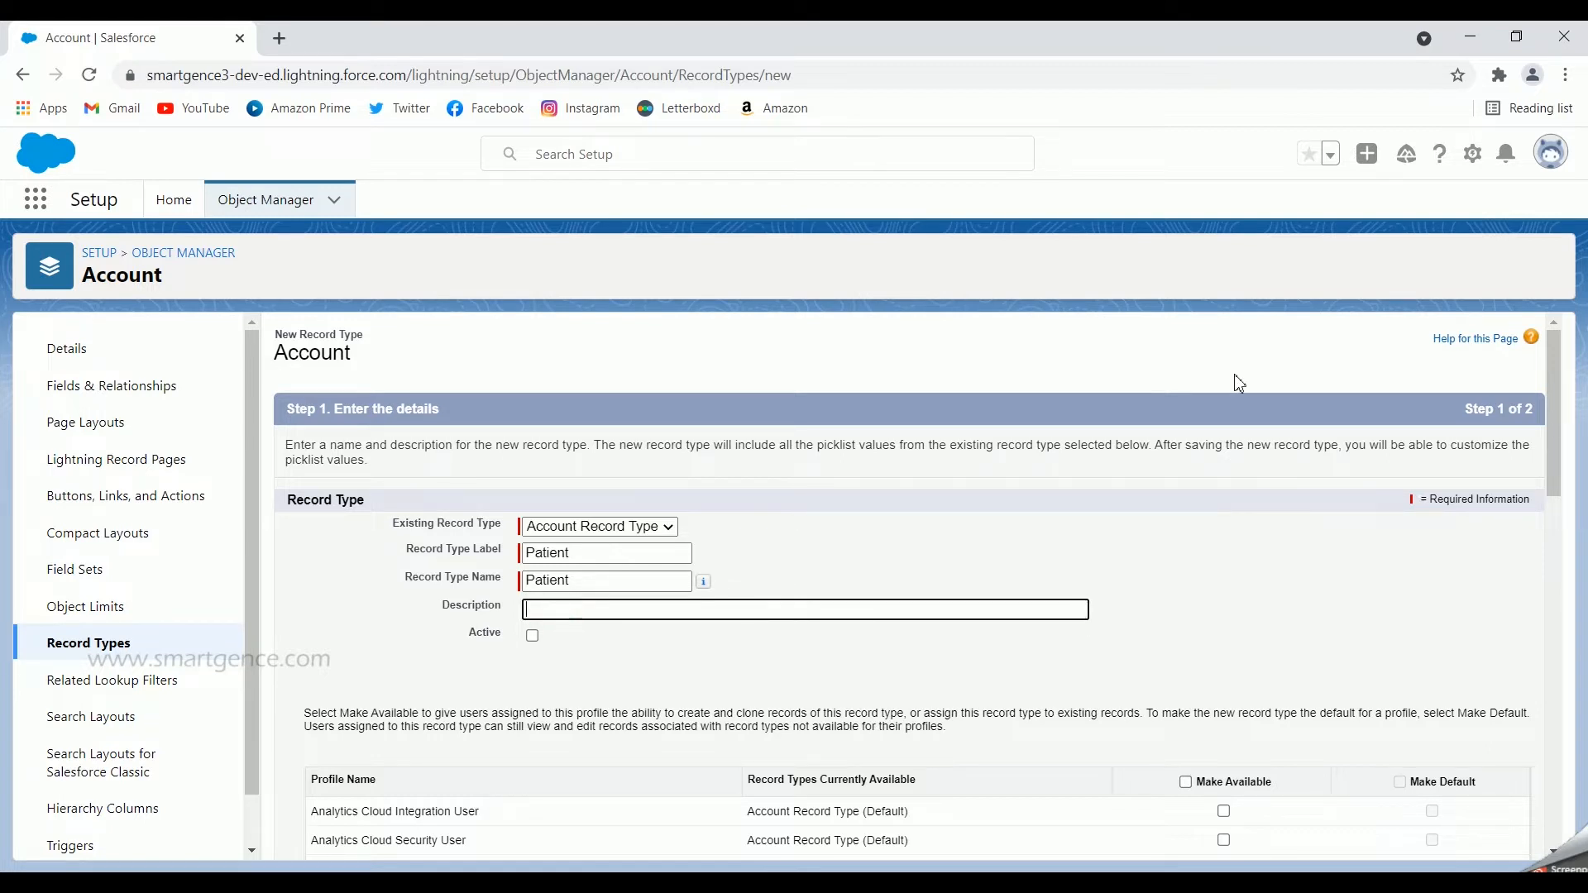
type("This is to create patient records")
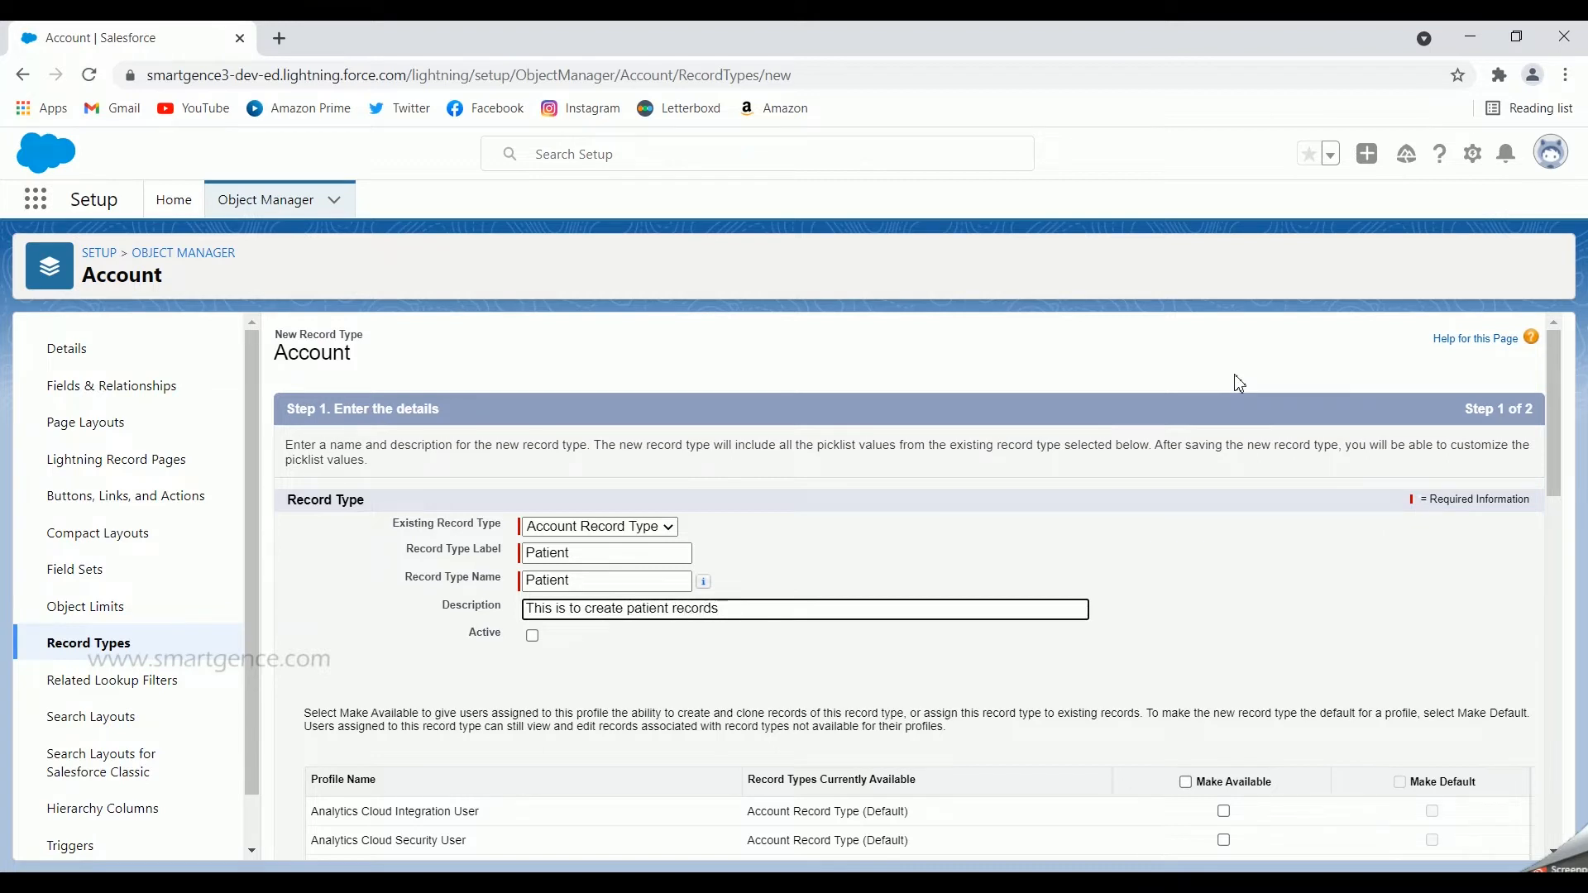
double_click(494, 637)
left_click(534, 640)
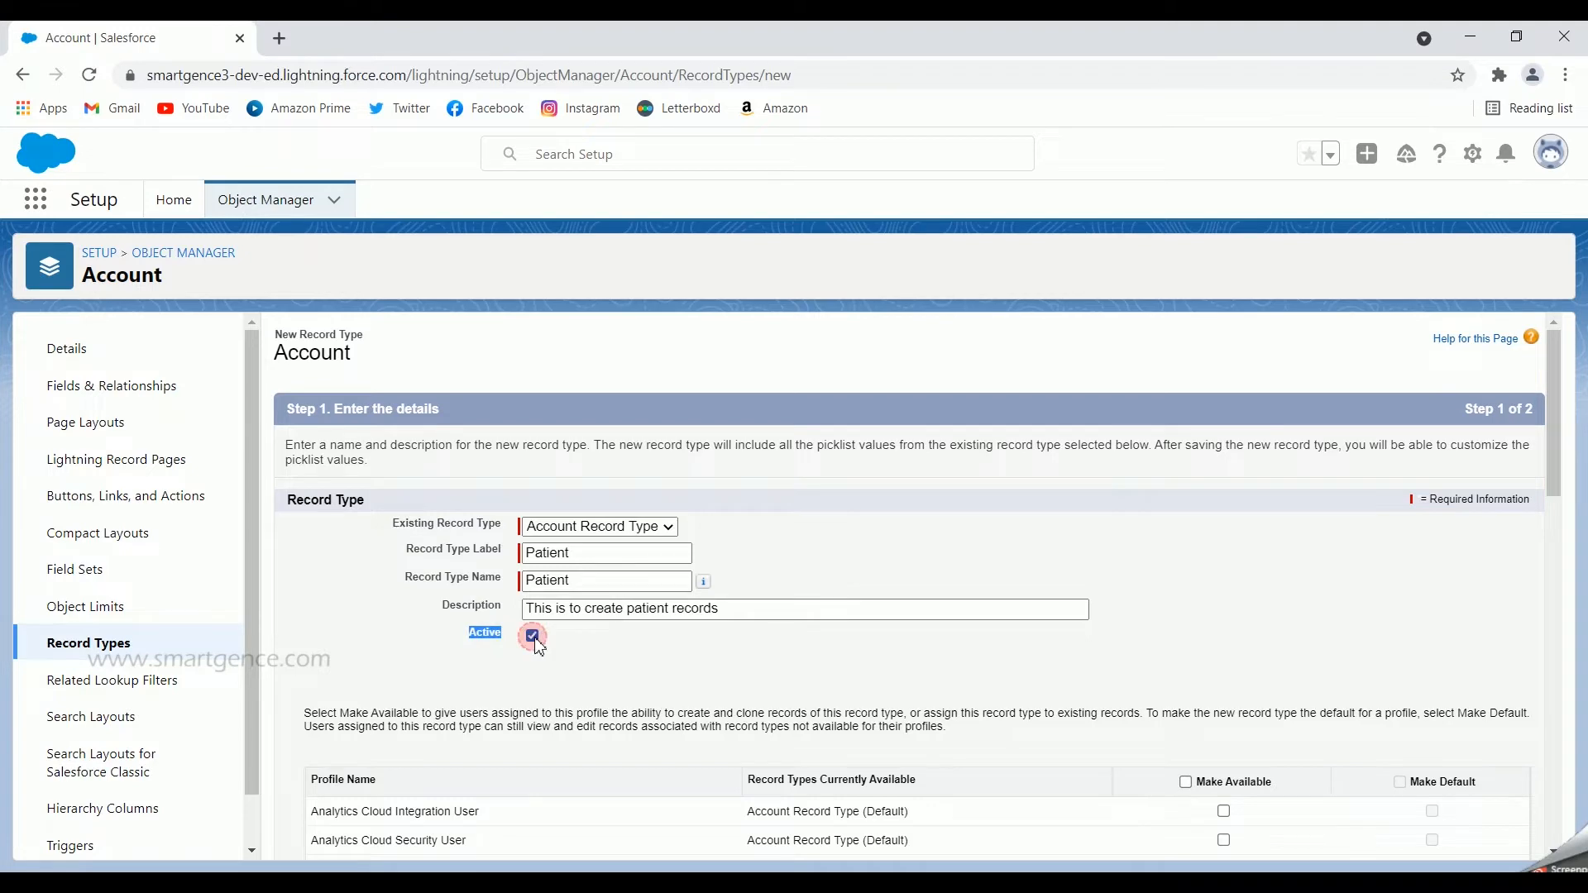
Step: Make the Patient record type available only to the System Administrator profile
scroll(1109, 596, "down", 3)
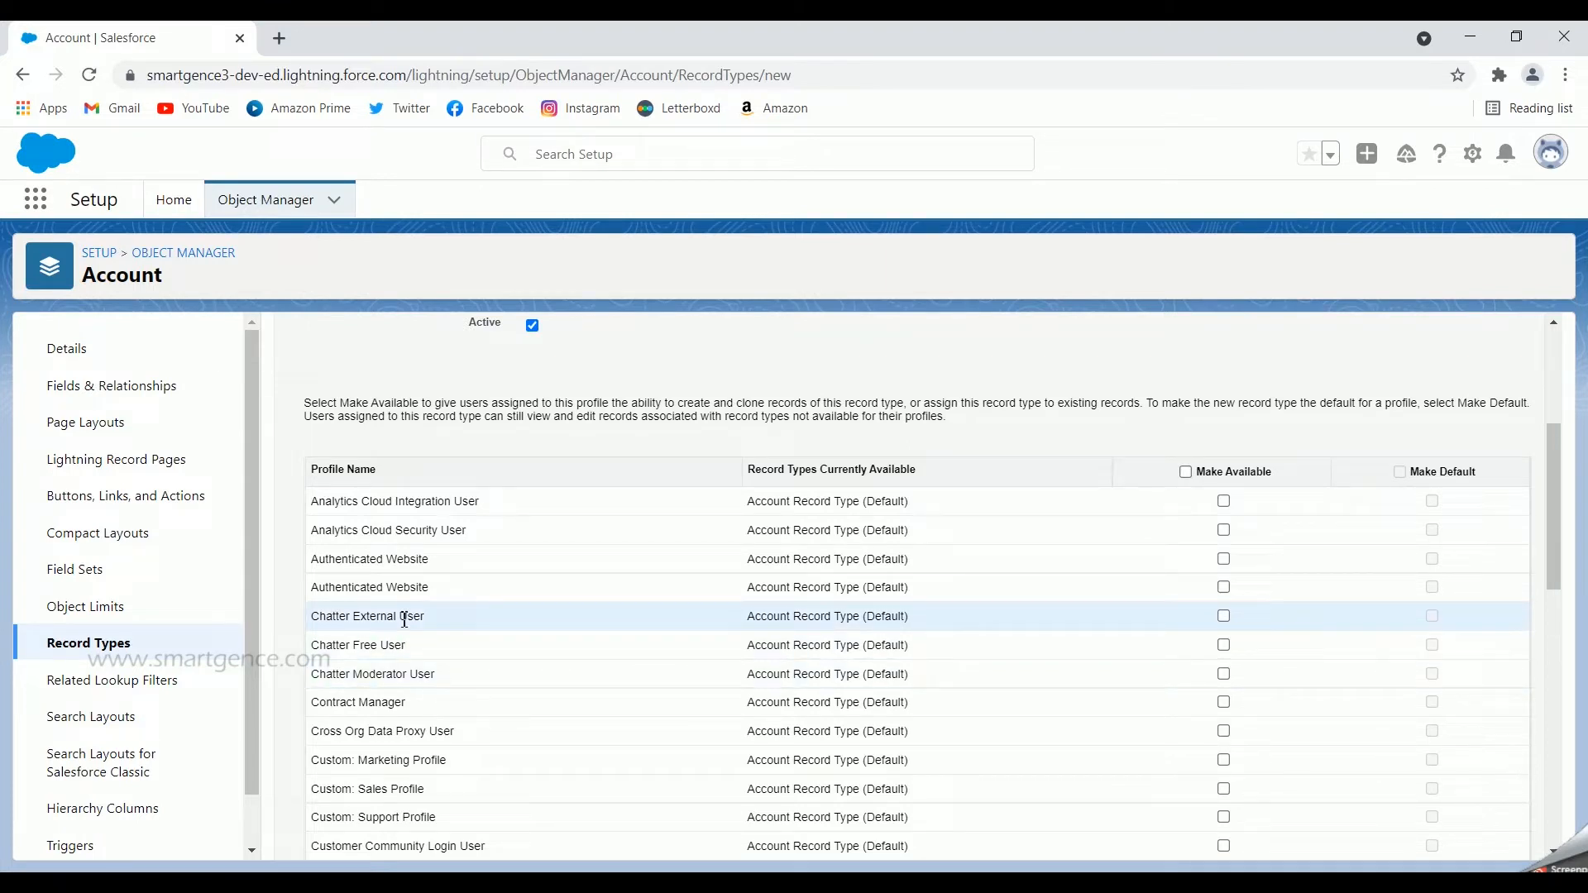
left_click(1185, 472)
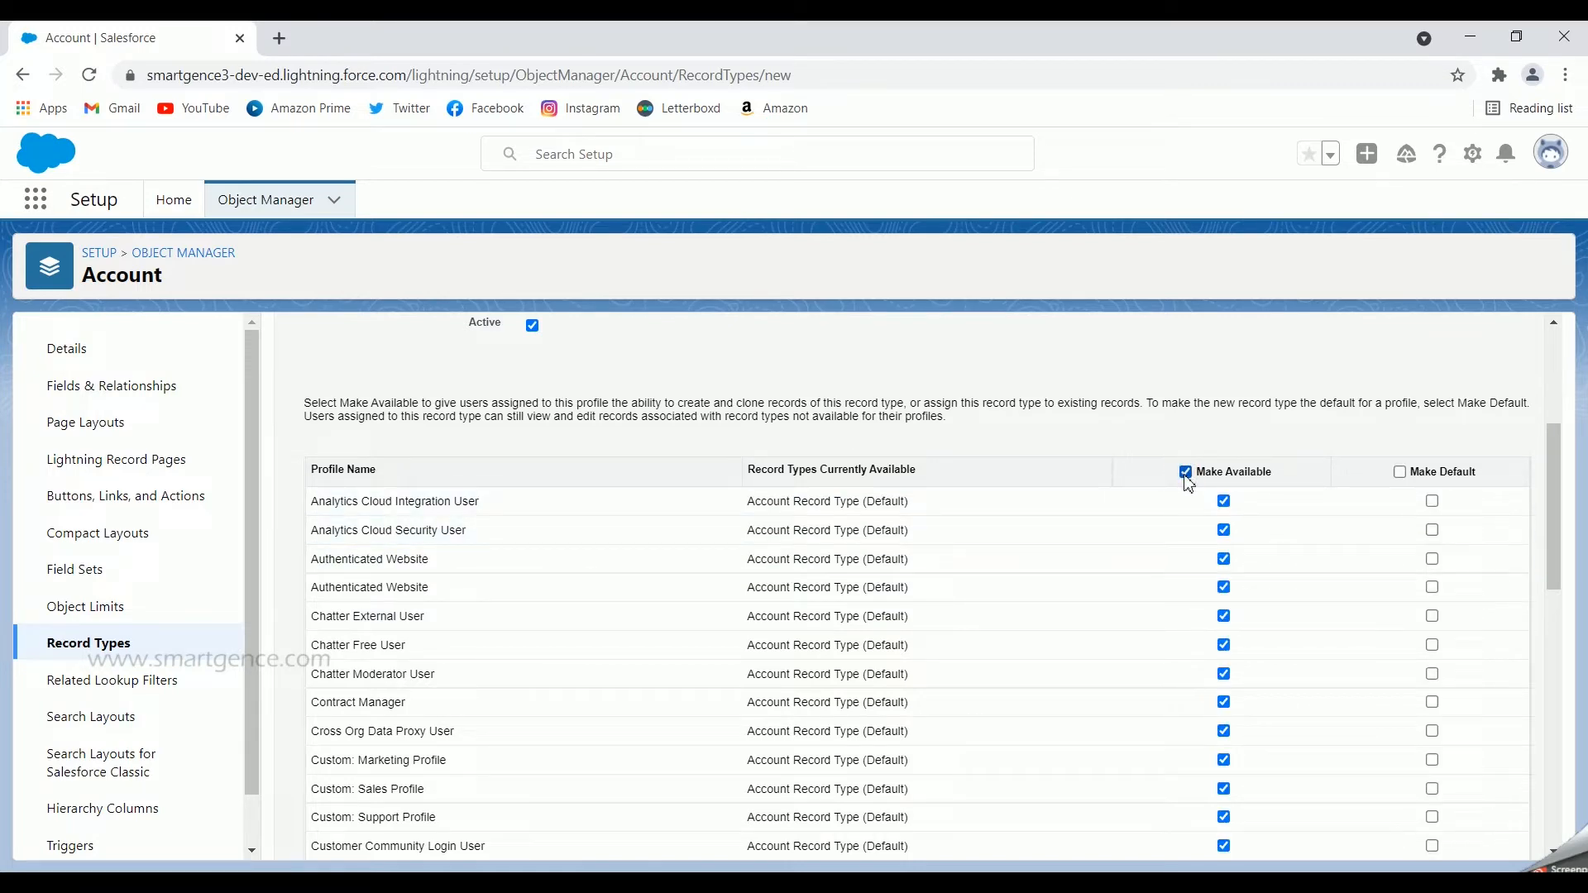
left_click(1185, 473)
scroll(1152, 499, "down", 7)
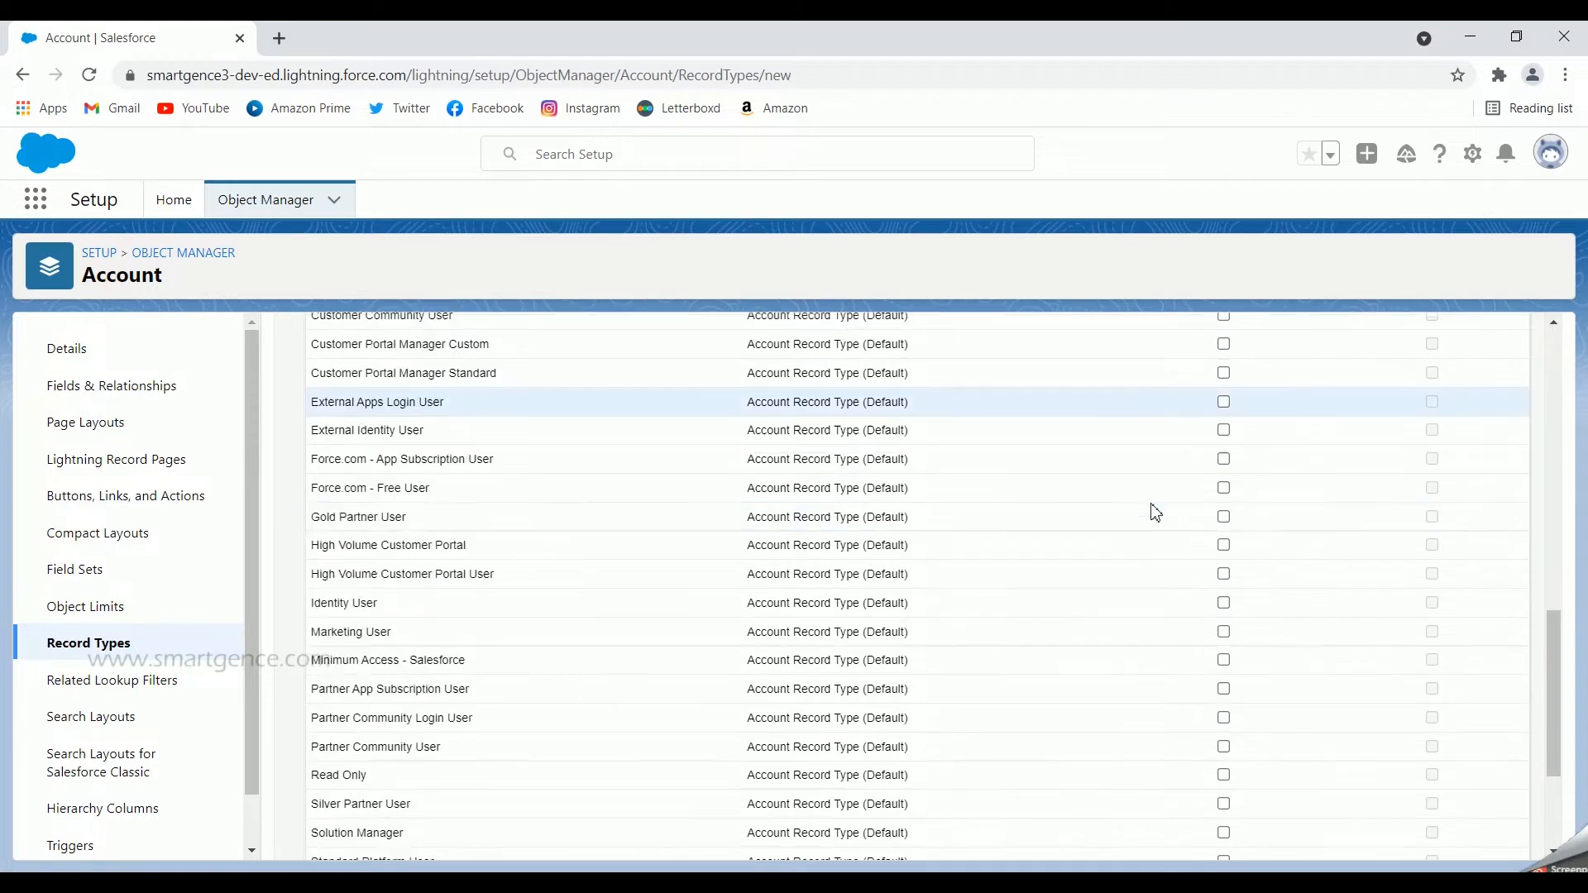
scroll(1154, 513, "down", 3)
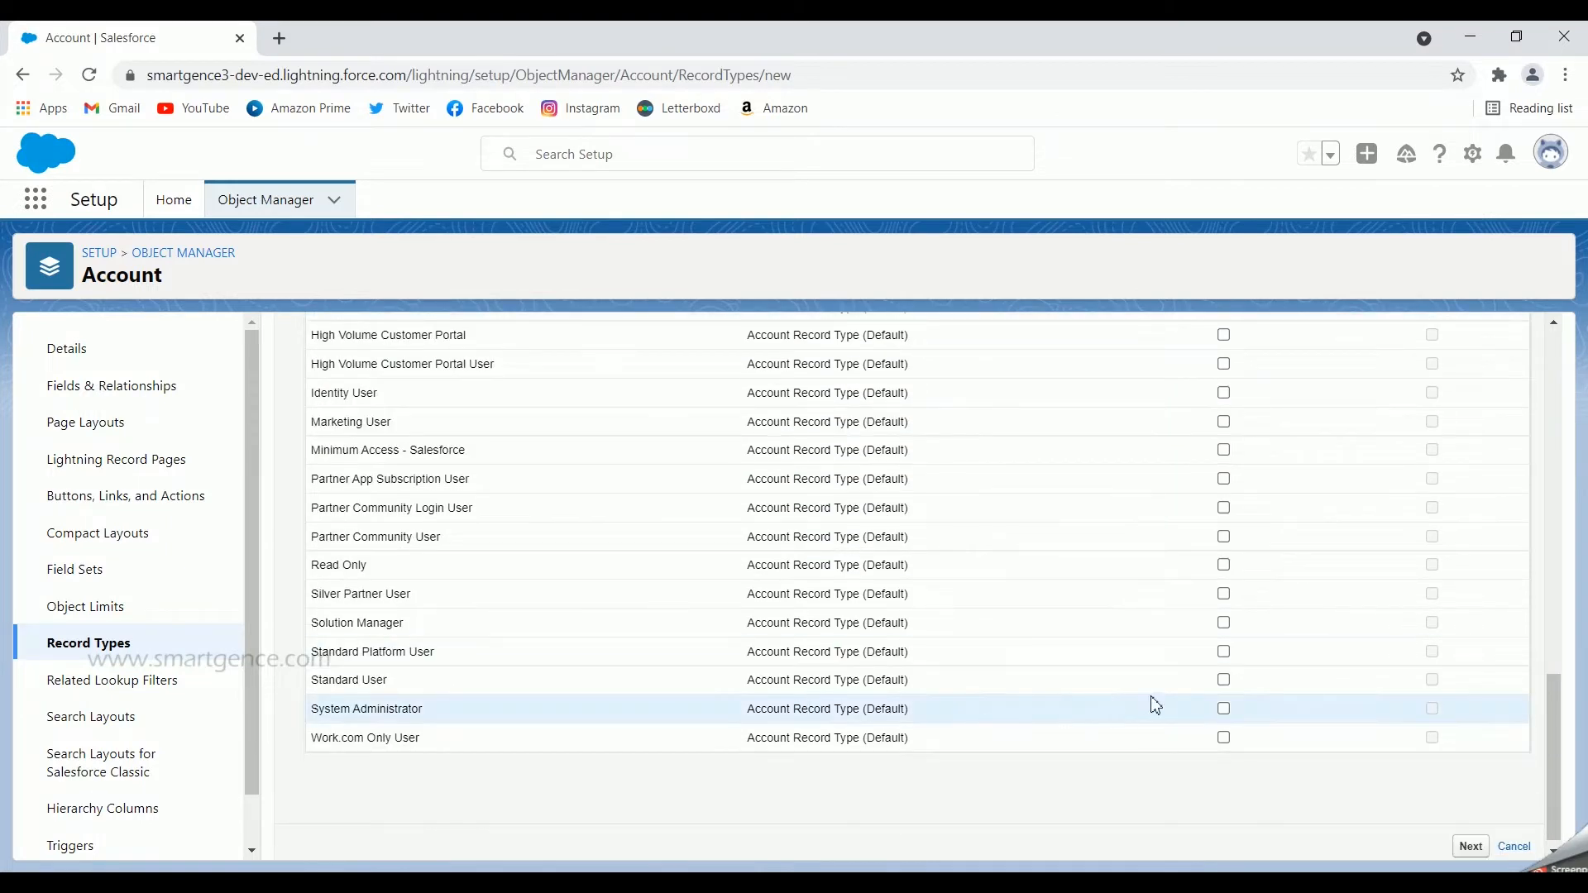
left_click(1224, 714)
Step: Make Patient the default record type for the System Administrator profile and proceed to the page layout assignment
scroll(1452, 718, "up", 8)
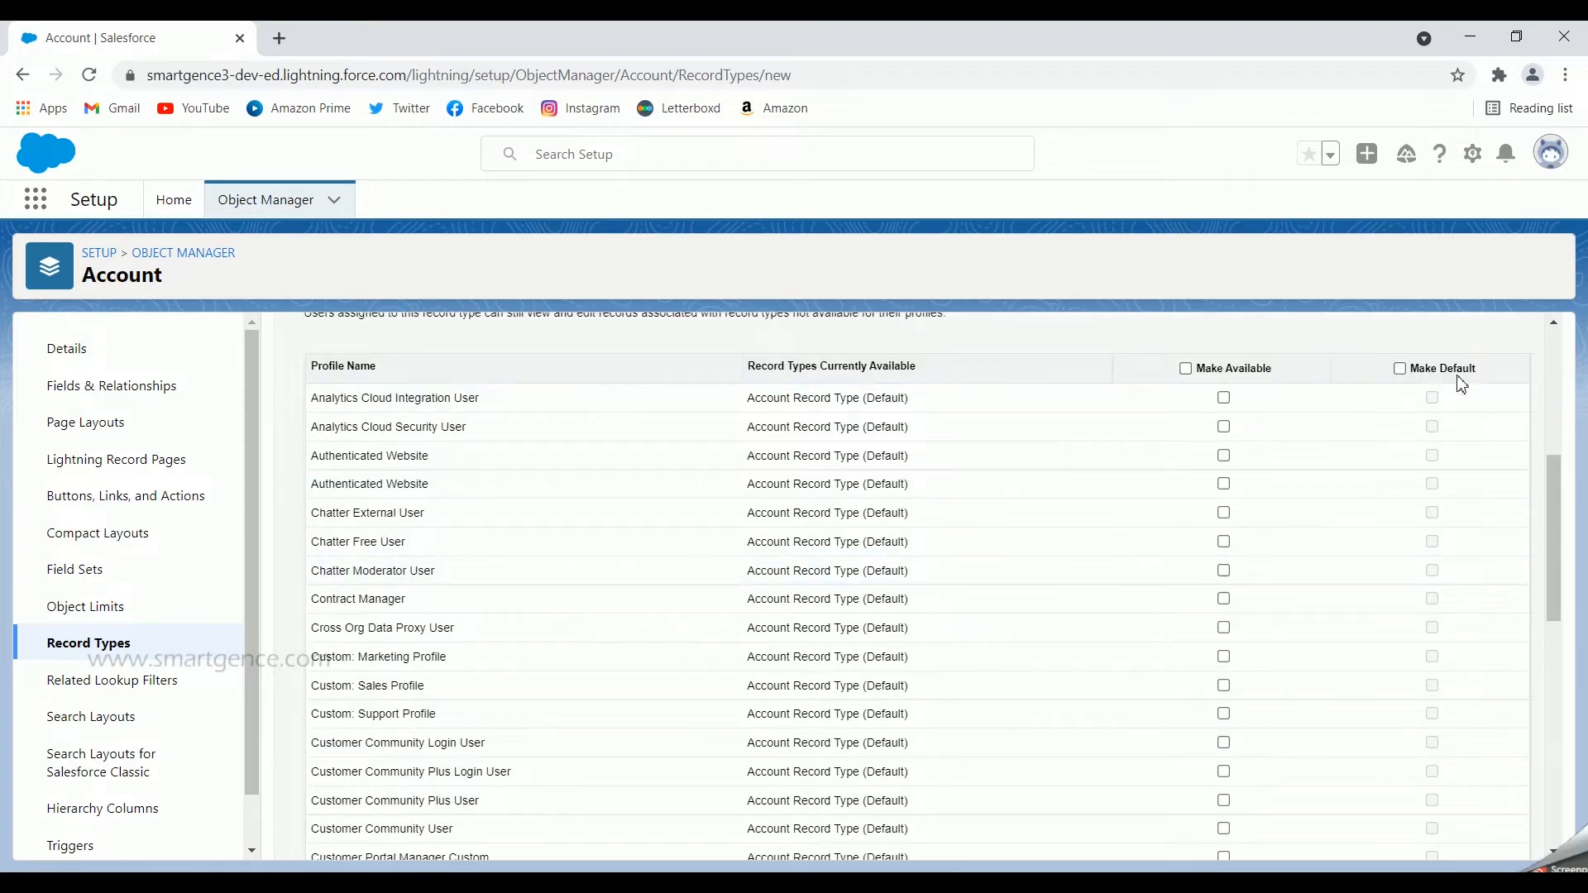
scroll(1453, 678, "down", 8)
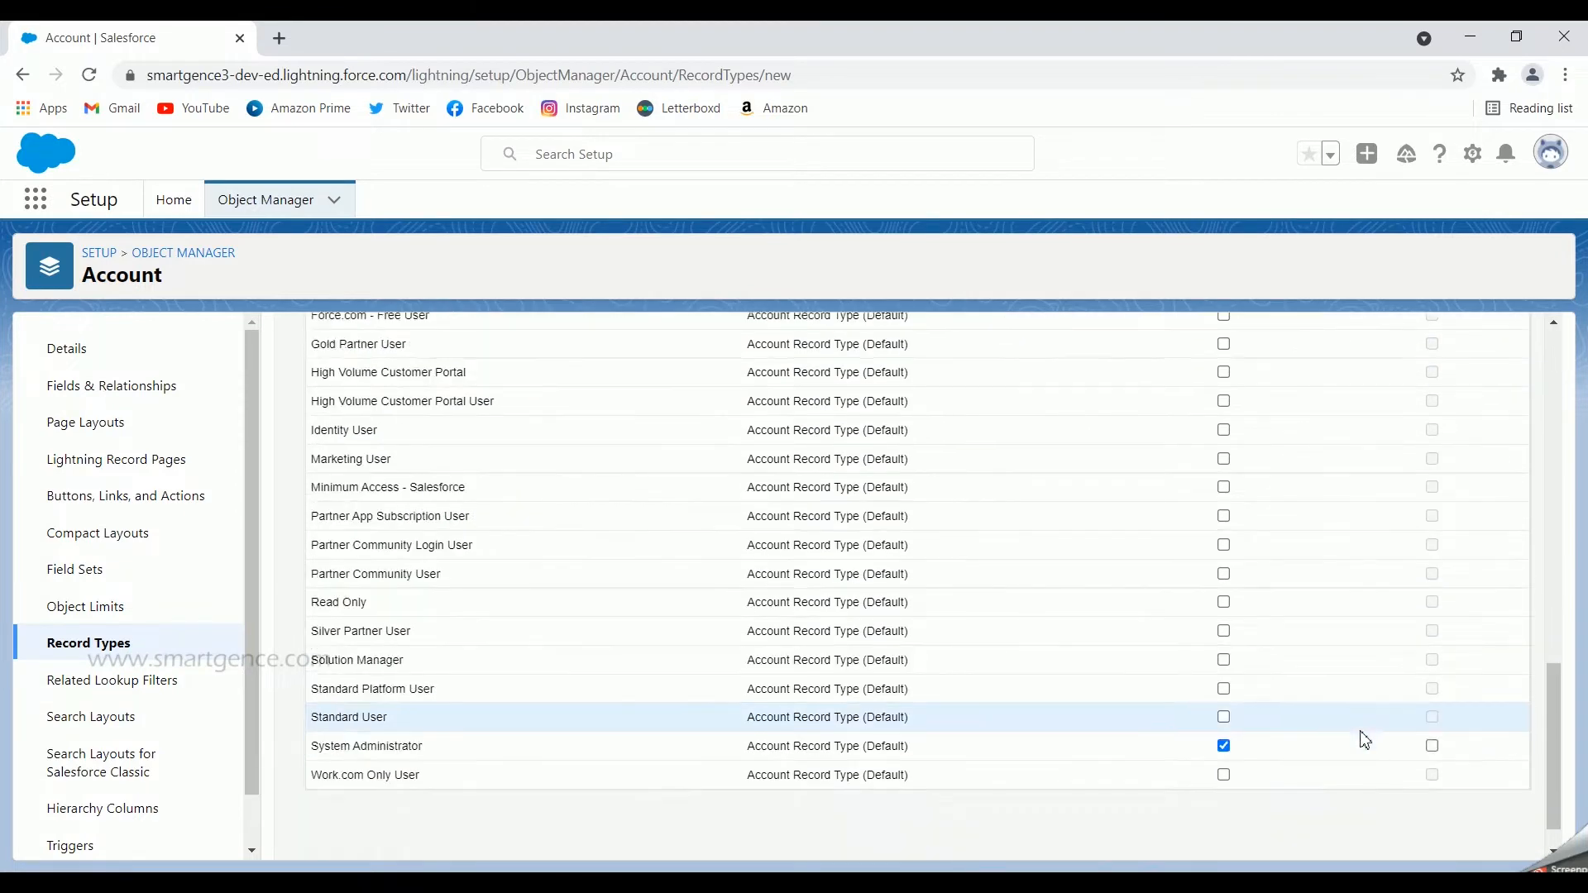
scroll(1365, 740, "down", 1)
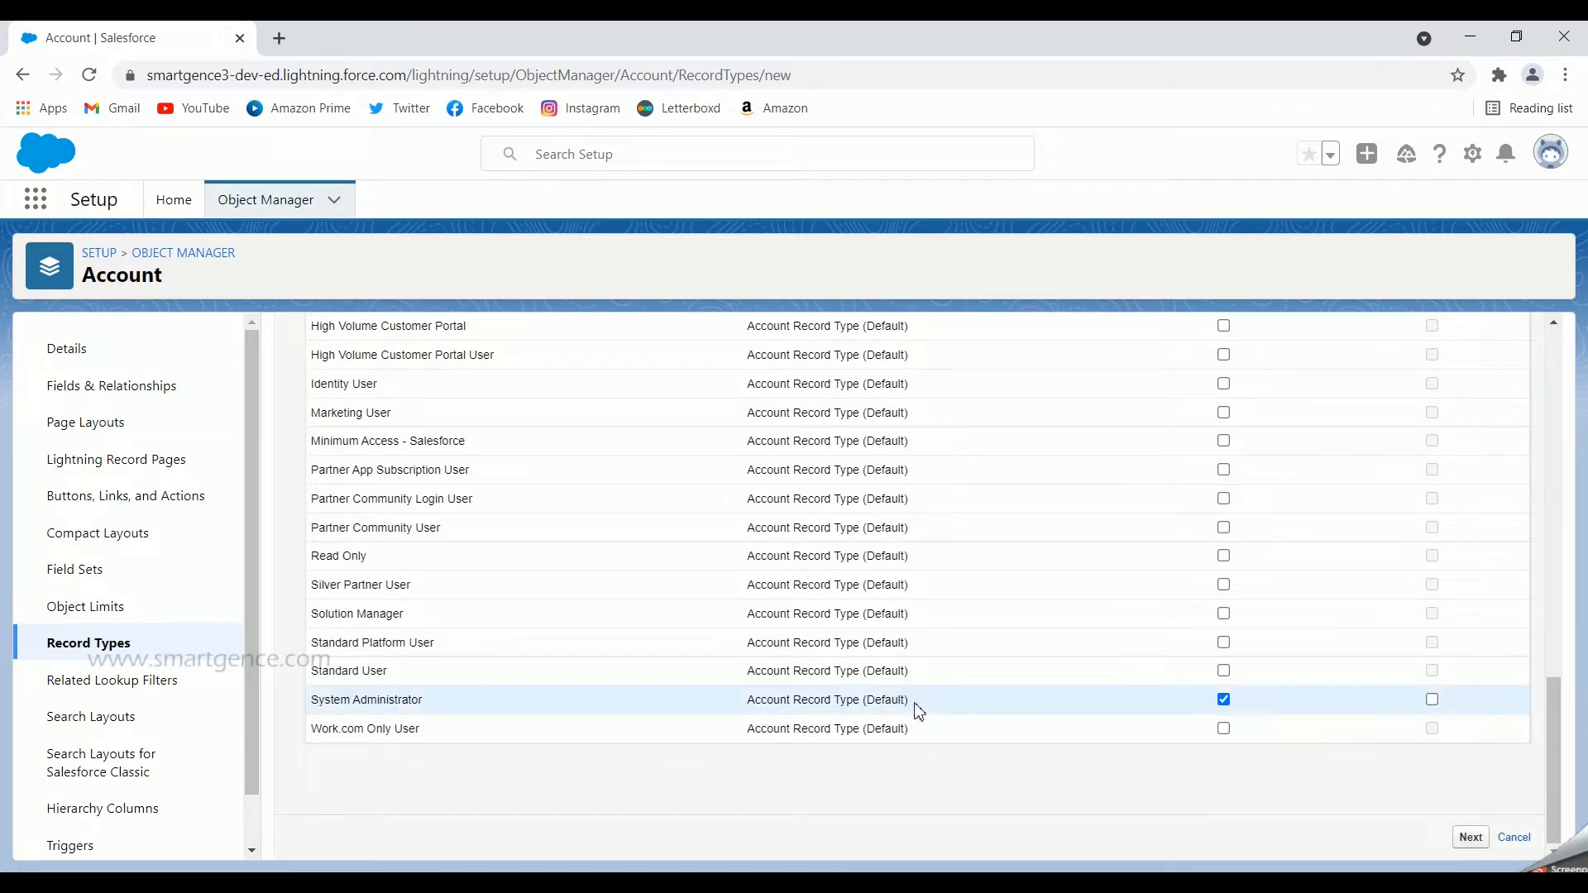
left_click_drag(913, 704, 860, 700)
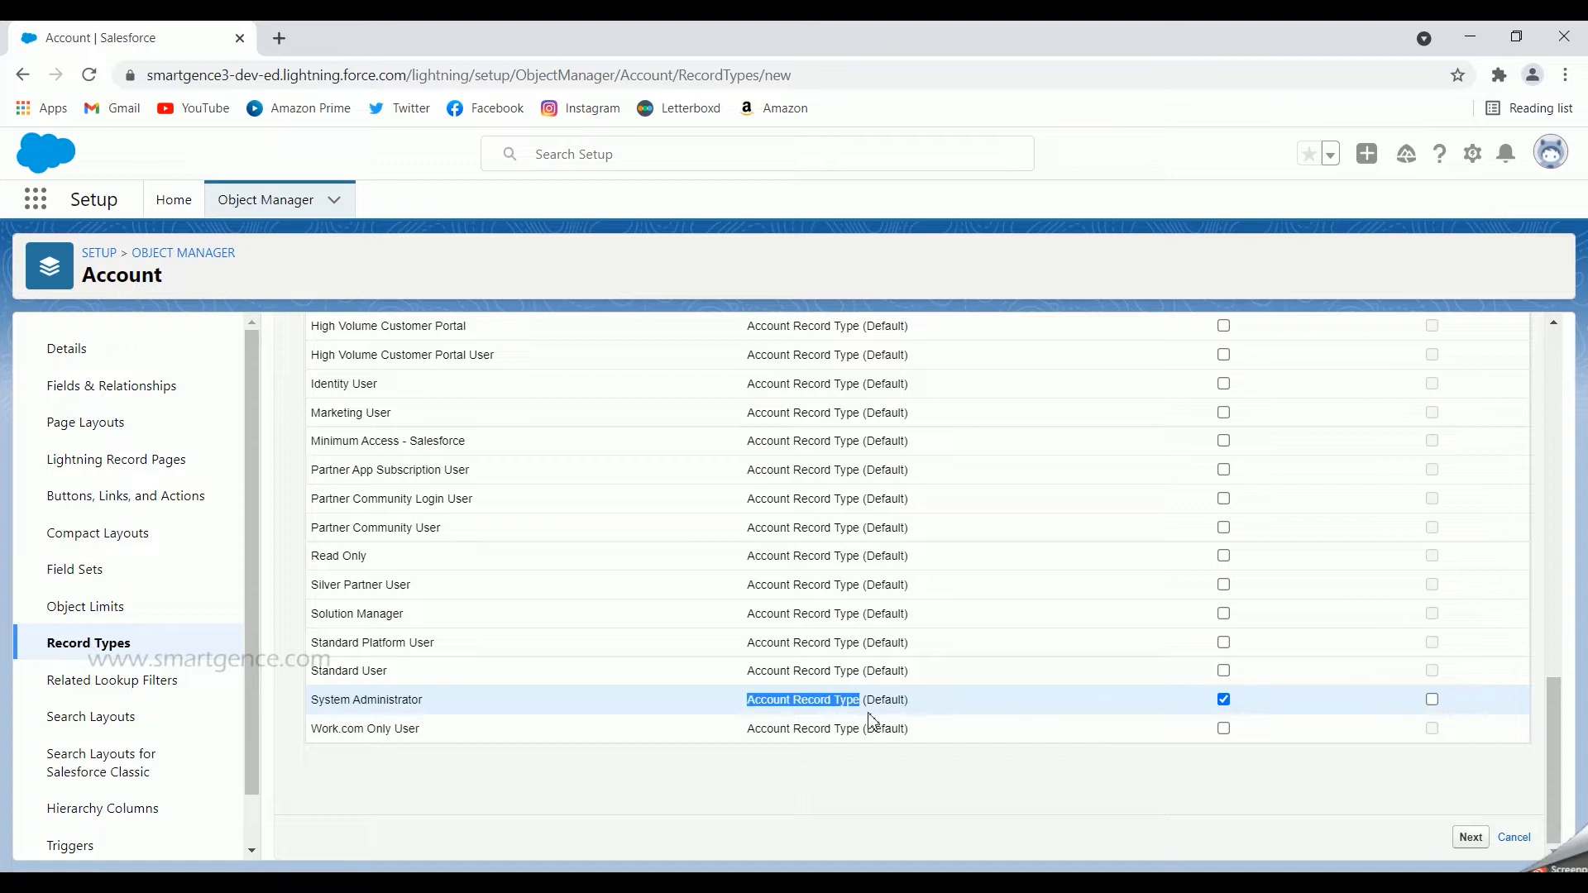
left_click(1153, 807)
left_click(1432, 699)
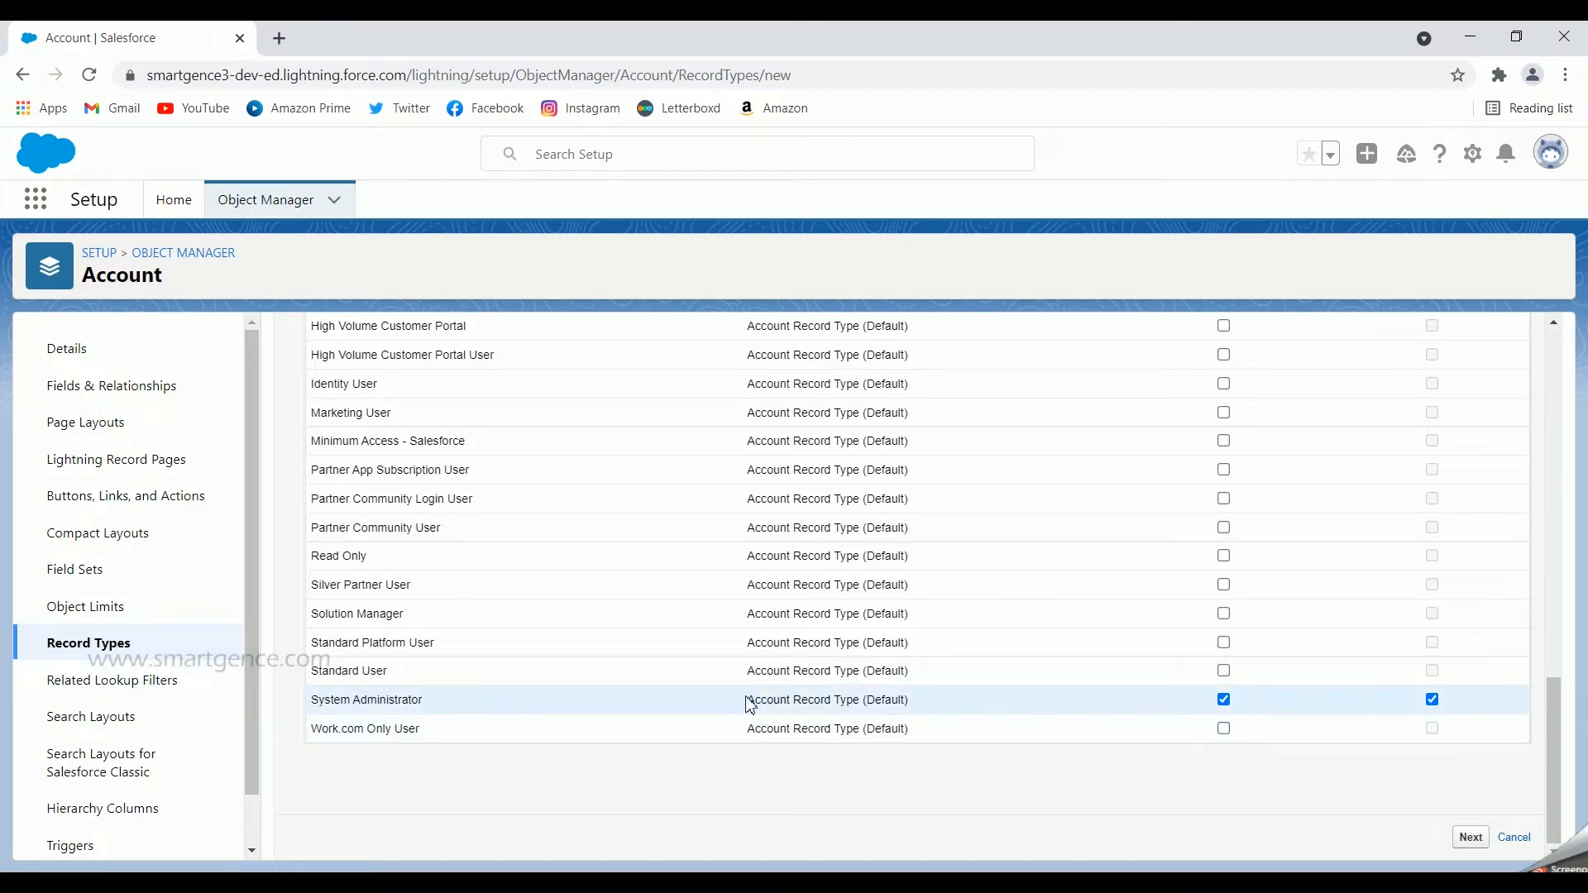
left_click(1469, 837)
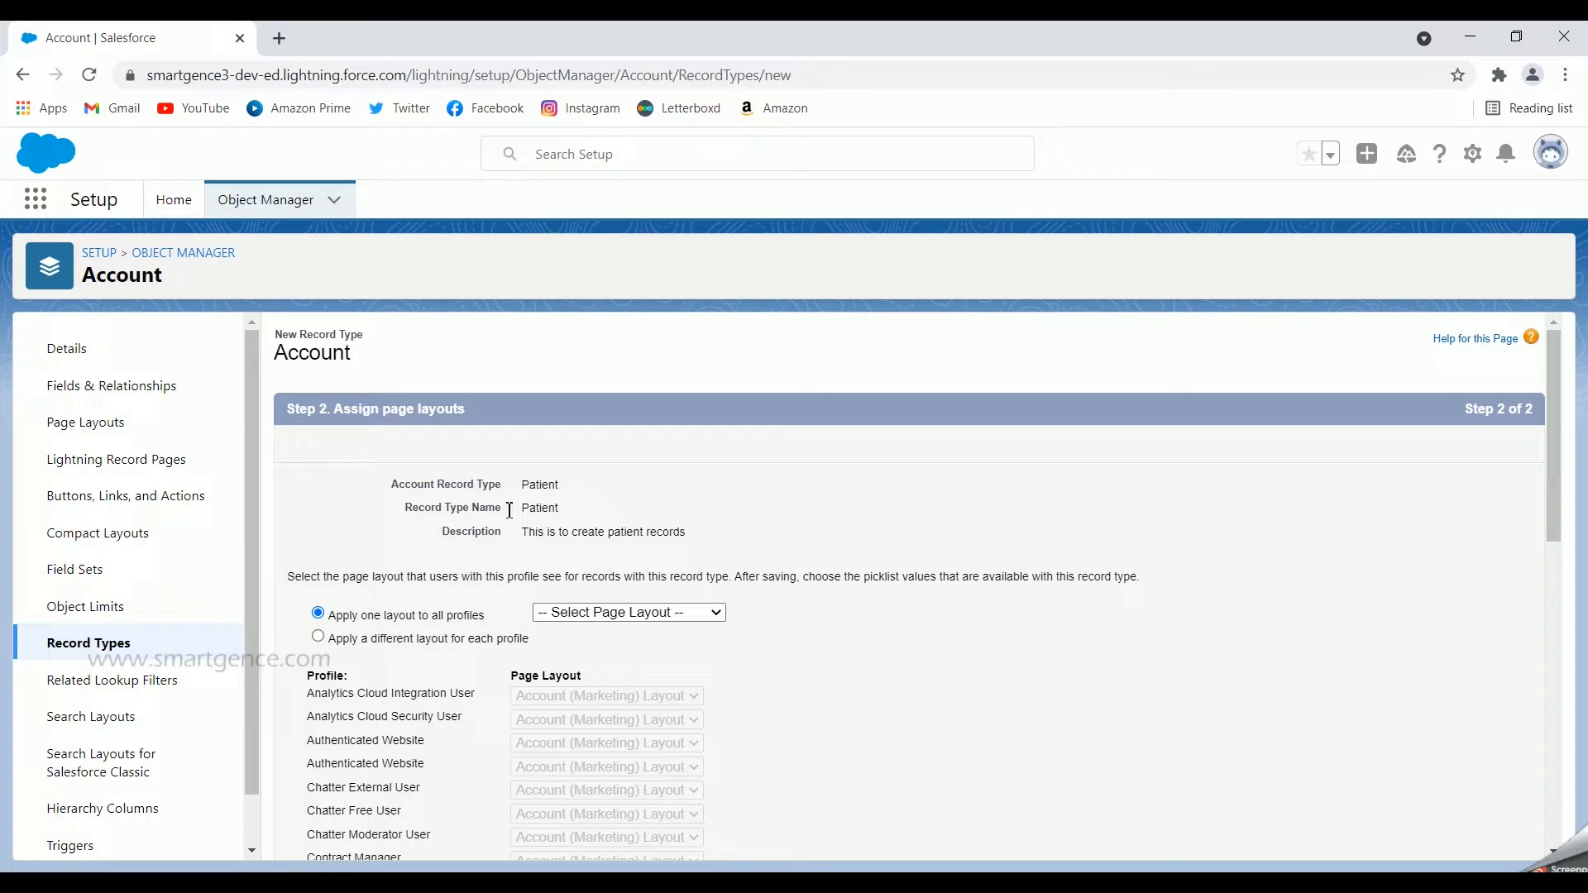
Step: Choose to apply a different page layout for each profile of the Patient record type
scroll(868, 624, "down", 1)
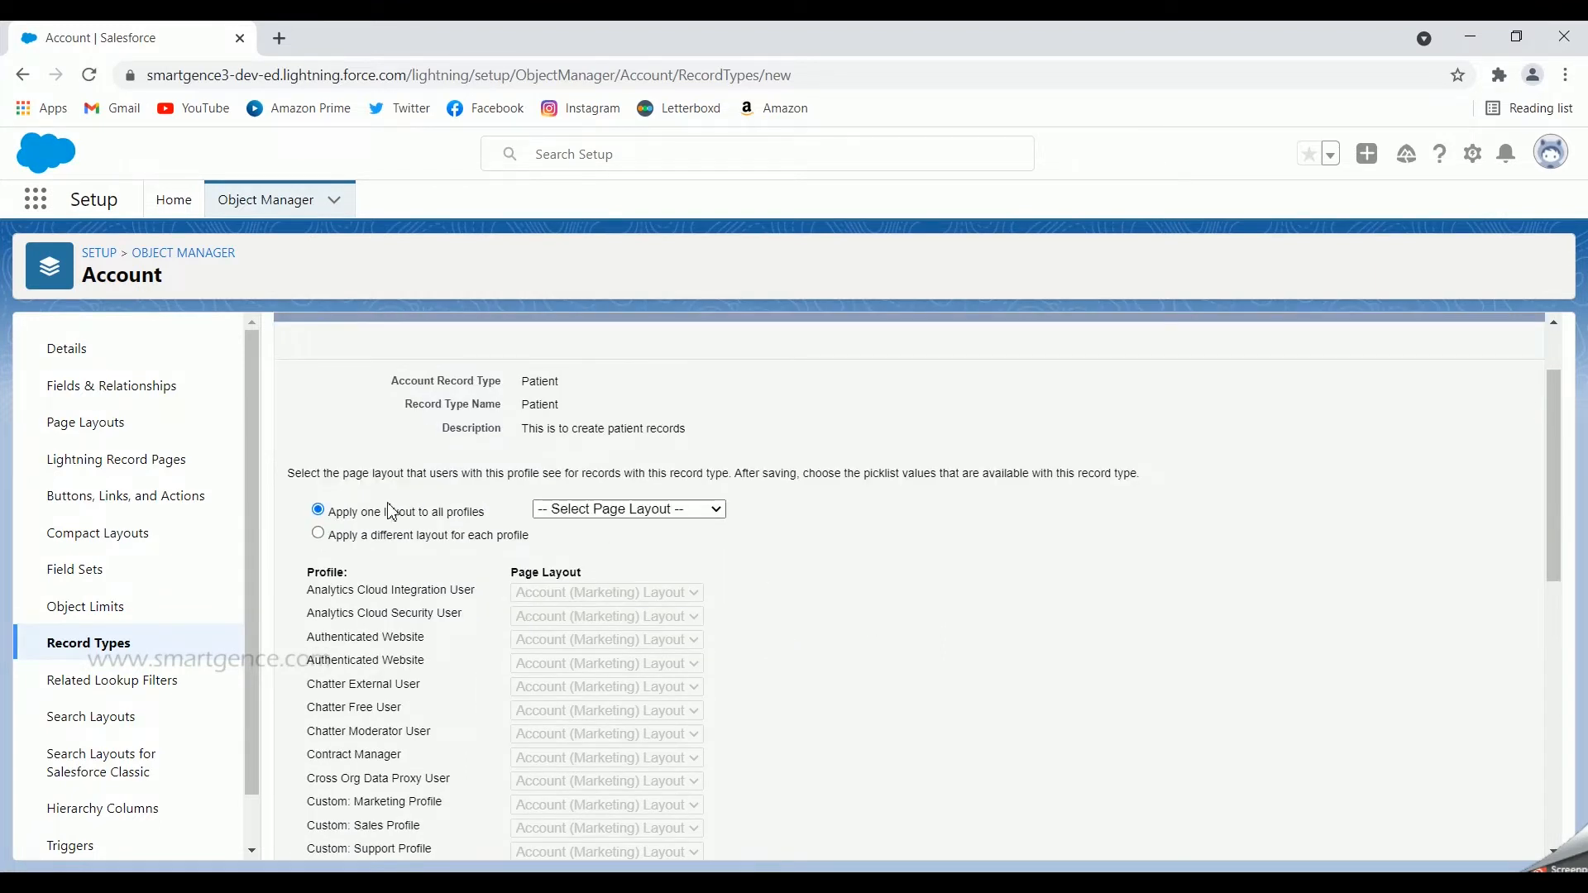
left_click(599, 511)
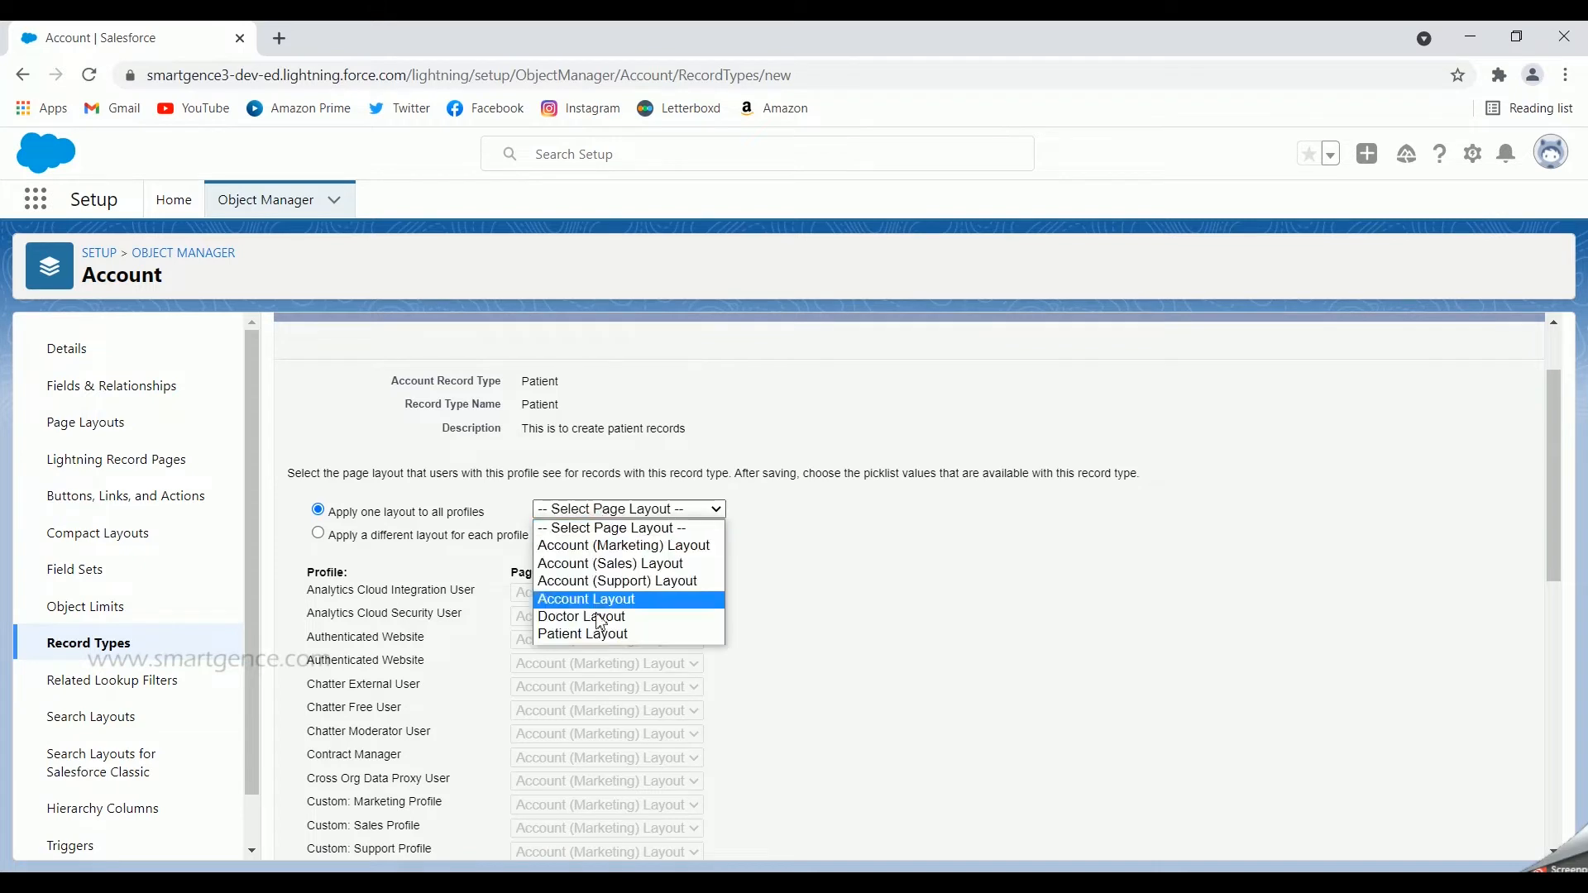
left_click(932, 614)
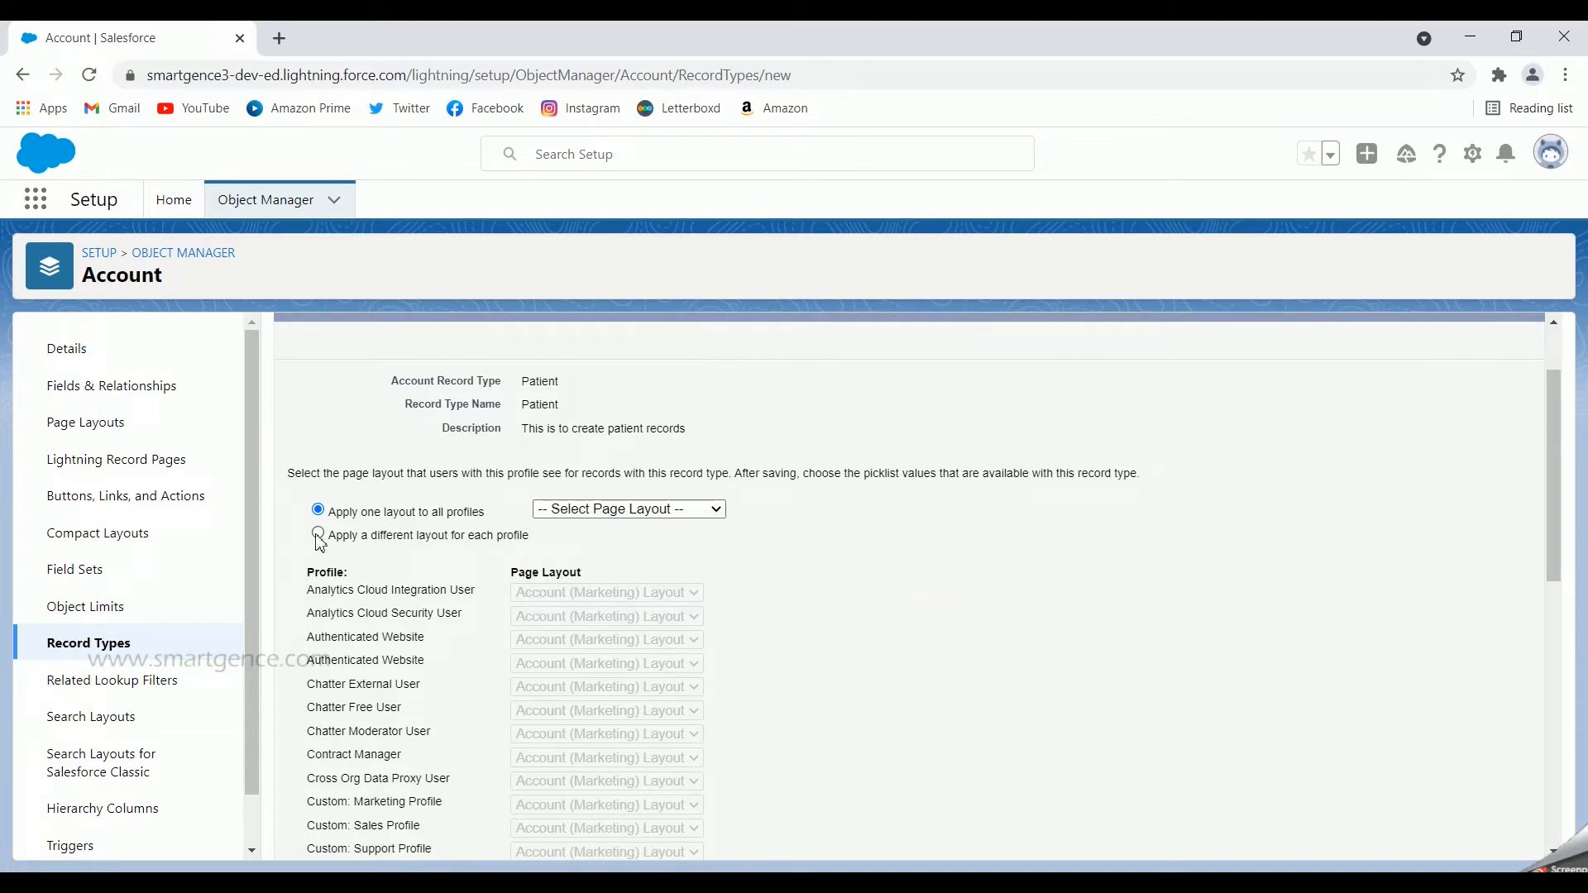
left_click(319, 536)
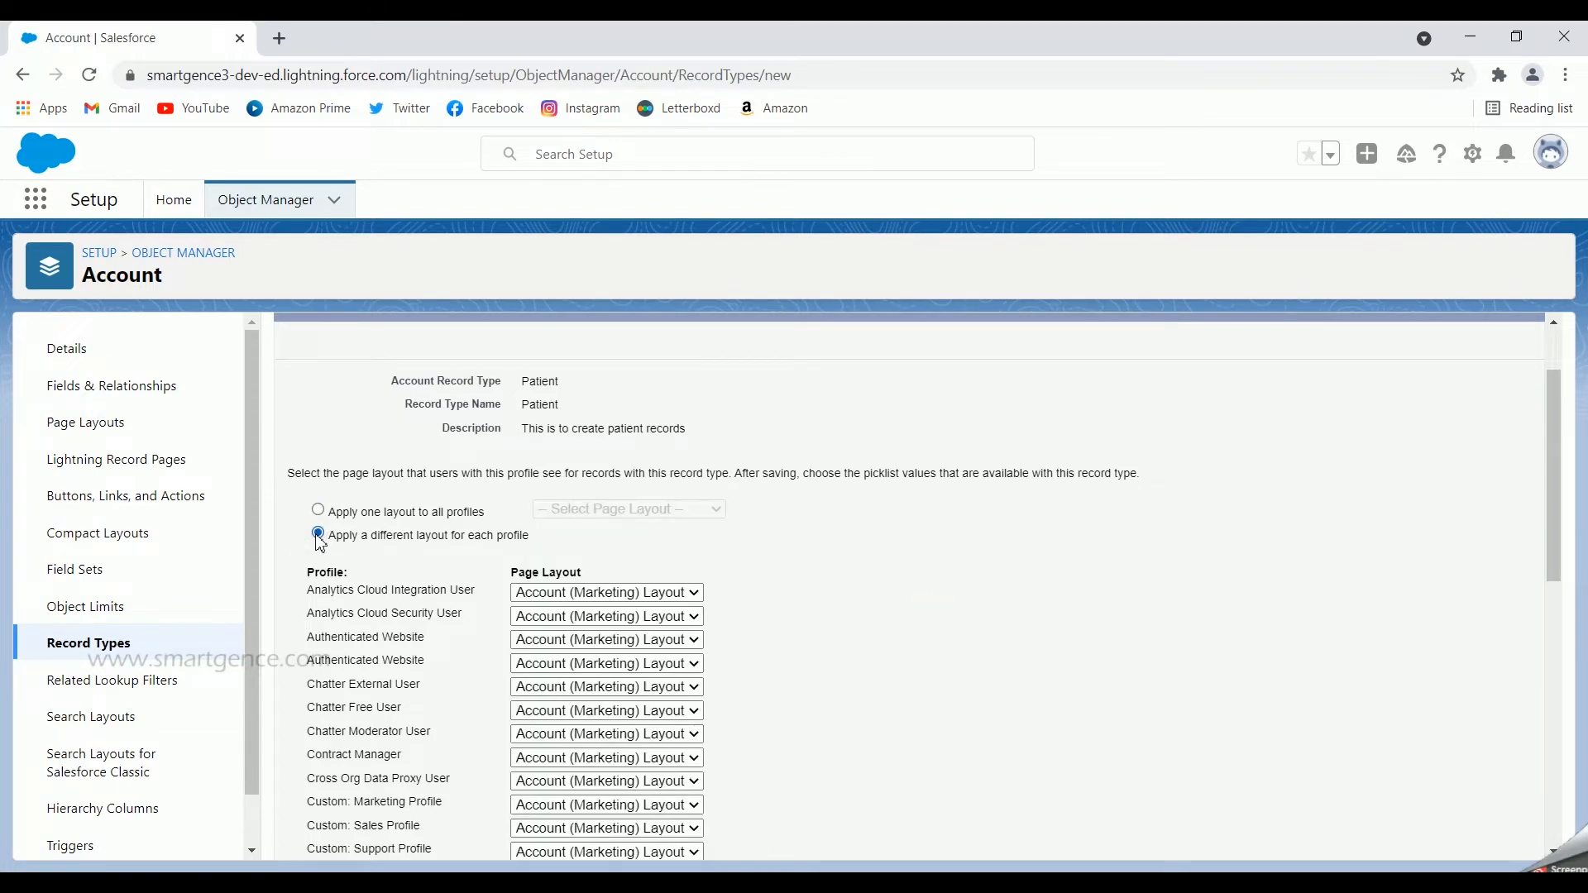
Step: Assign Patient Layout to the System Administrator profile and save the Patient record type
scroll(799, 567, "down", 6)
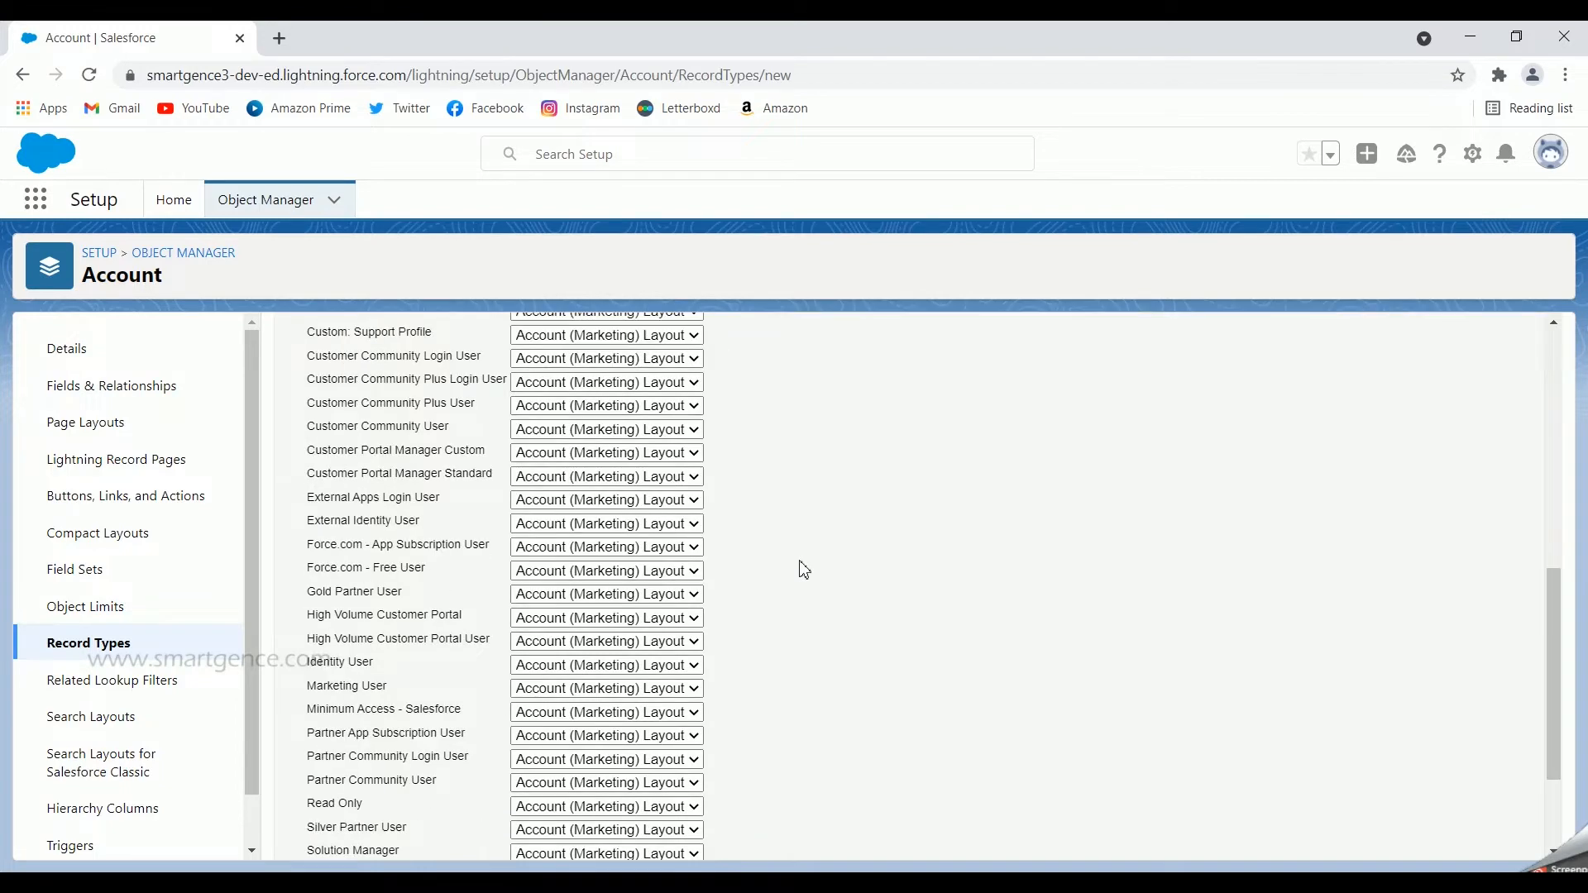
scroll(801, 567, "down", 2)
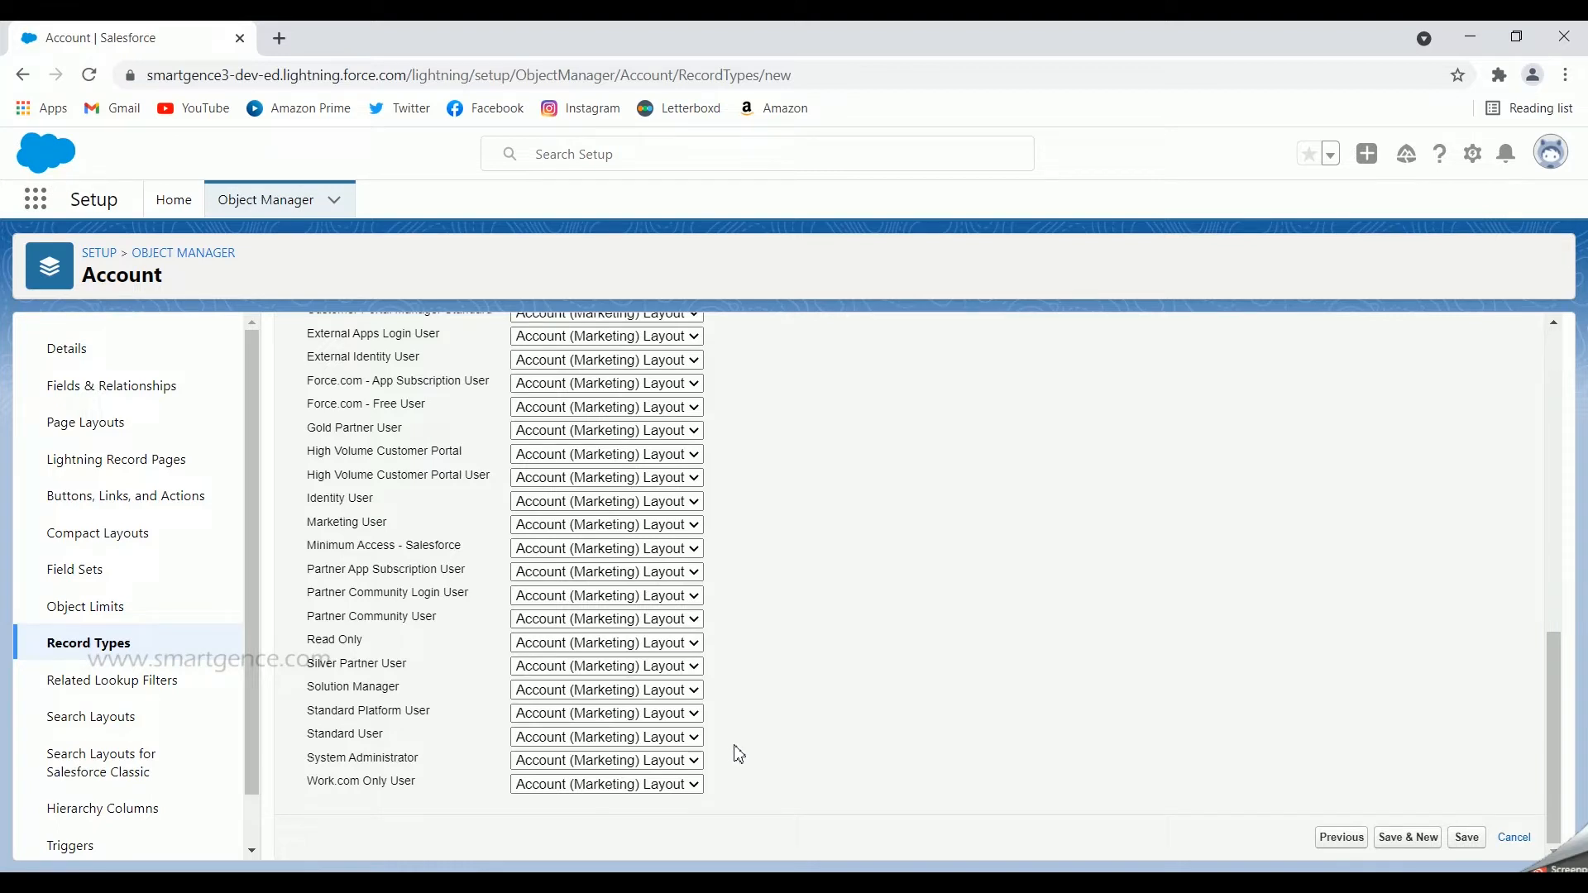
left_click(697, 766)
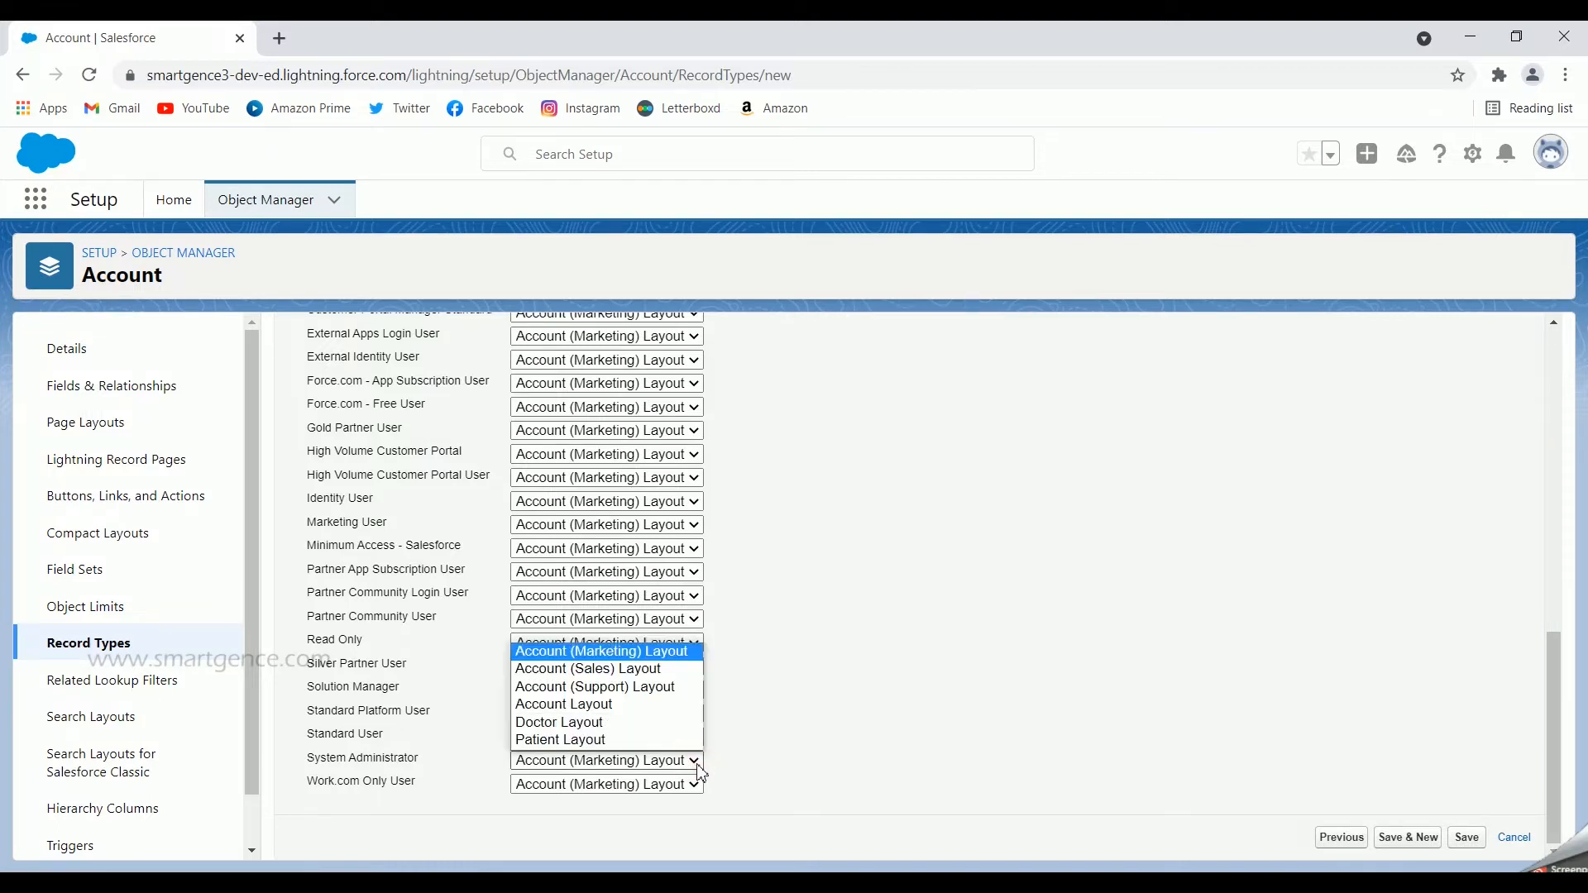
left_click(617, 741)
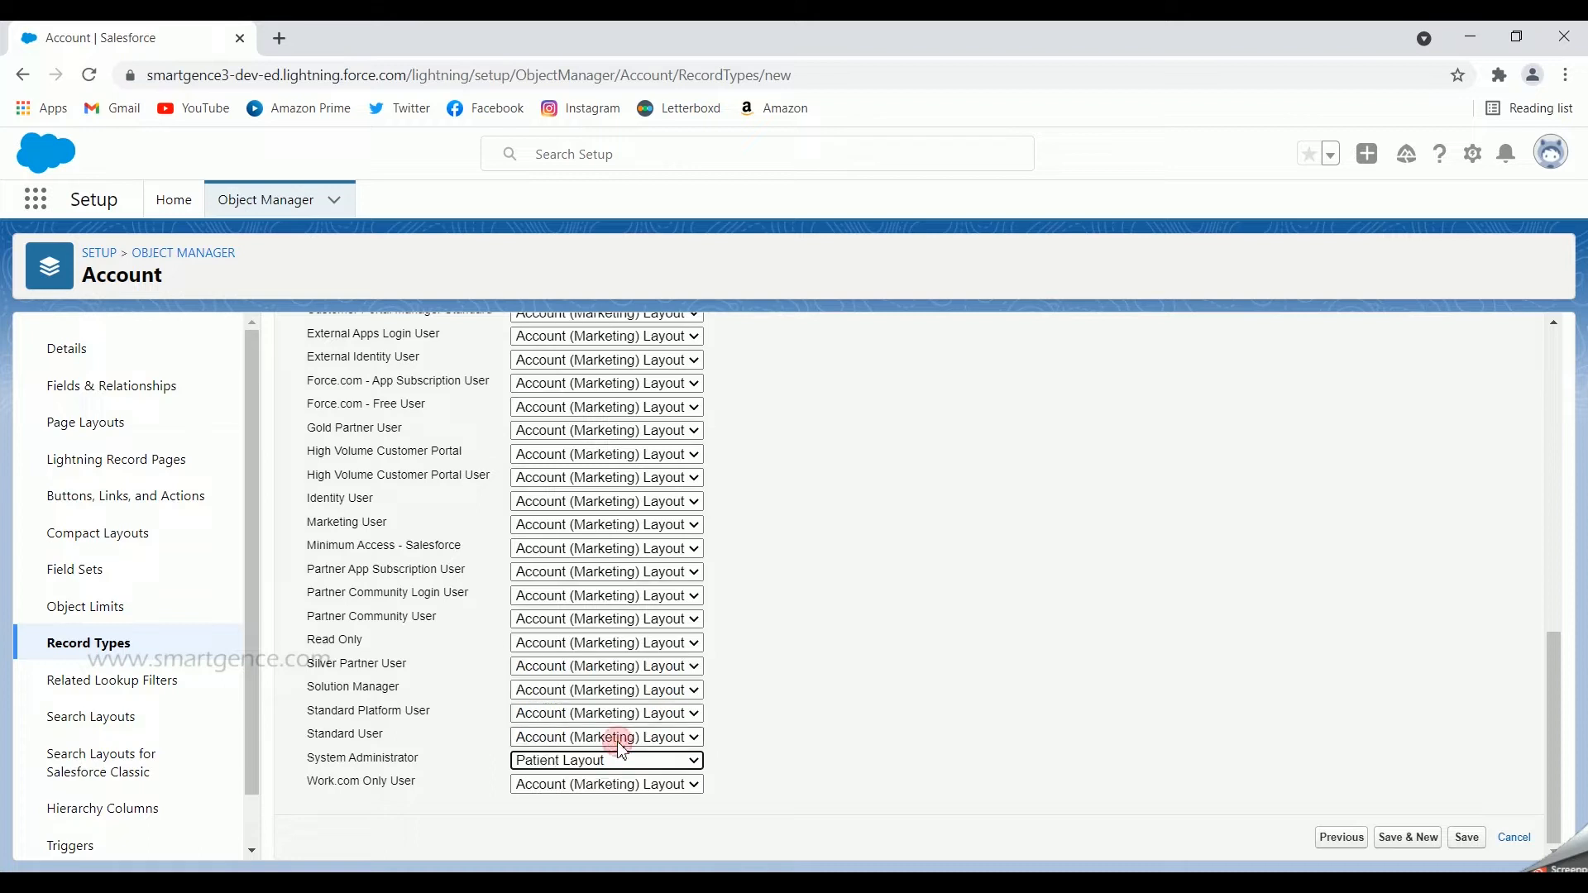
left_click(1466, 840)
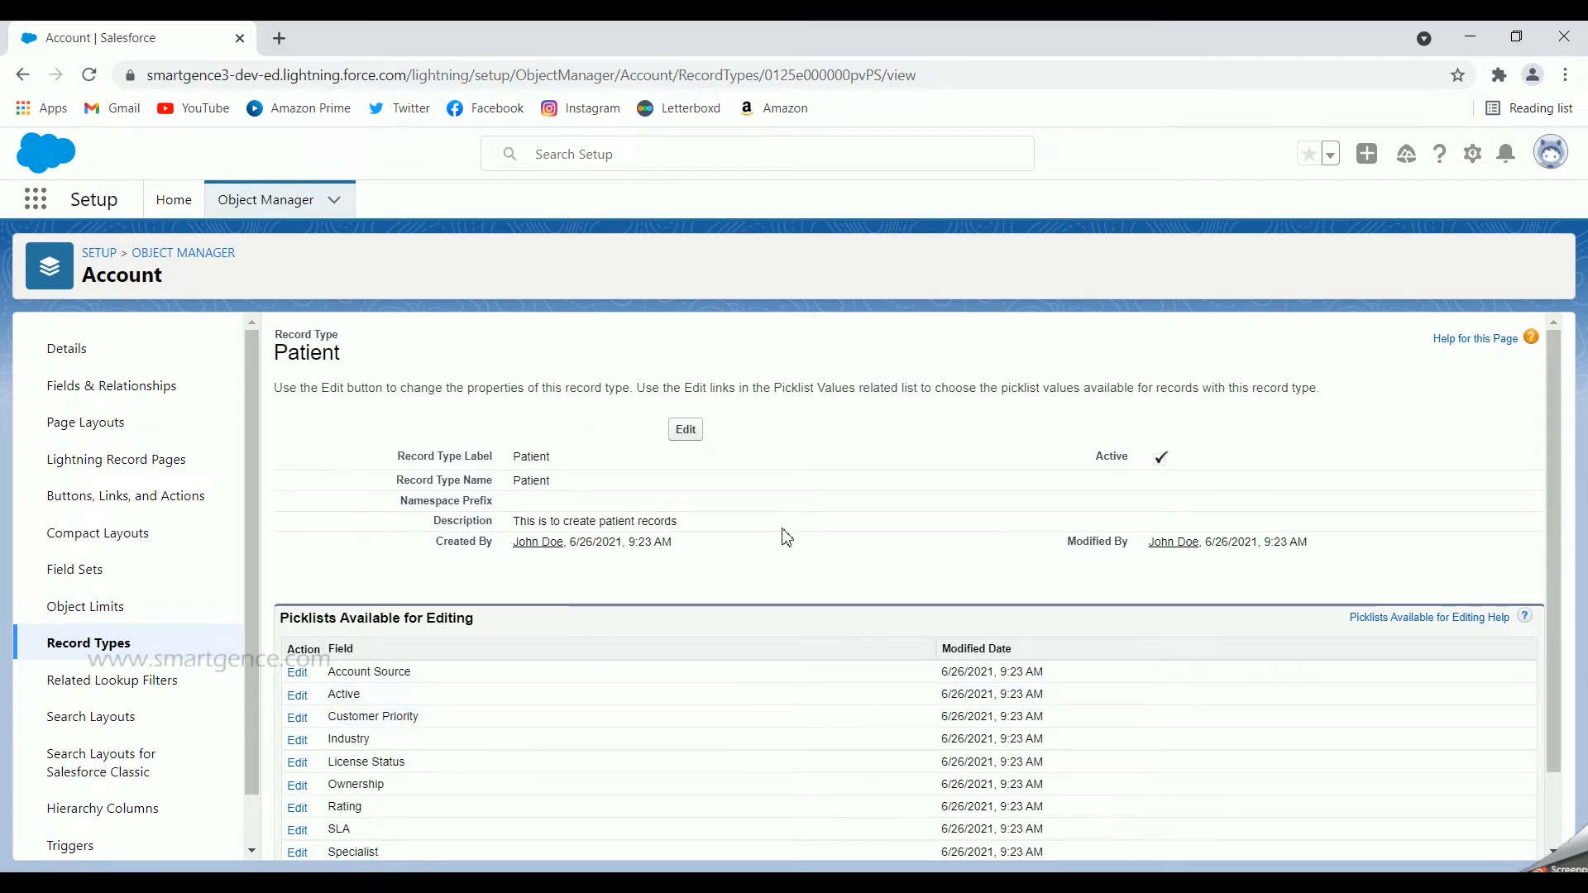
Step: Edit the Patient record type's Specialist picklist and remove Dermatologist, Ophthalmologist, Gynecologist and Other from the selected values
scroll(756, 546, "down", 1)
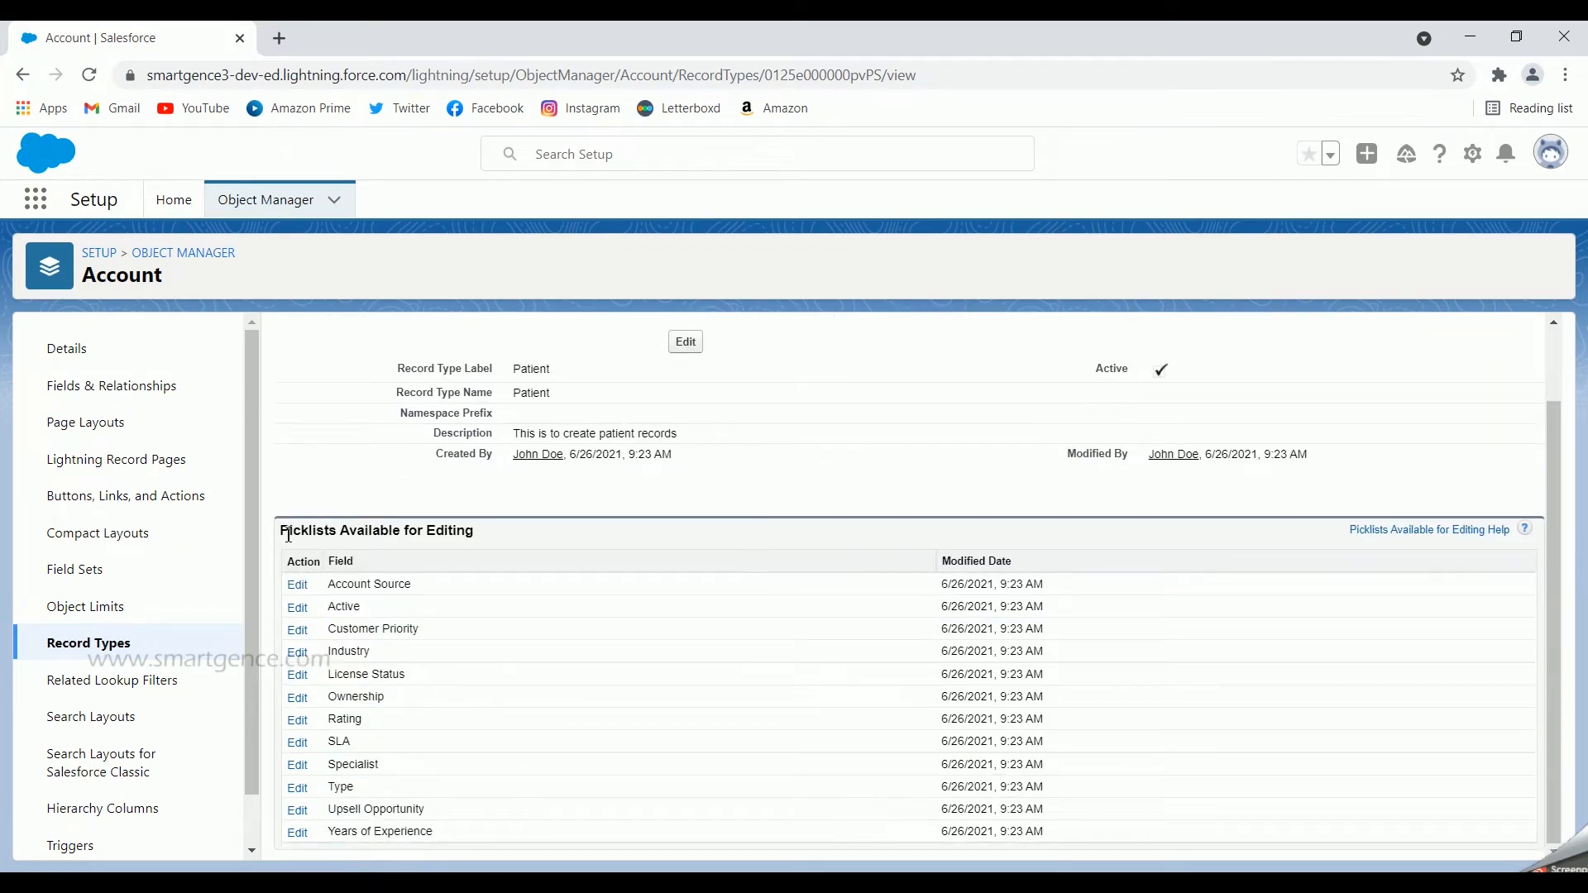
left_click_drag(285, 530, 556, 530)
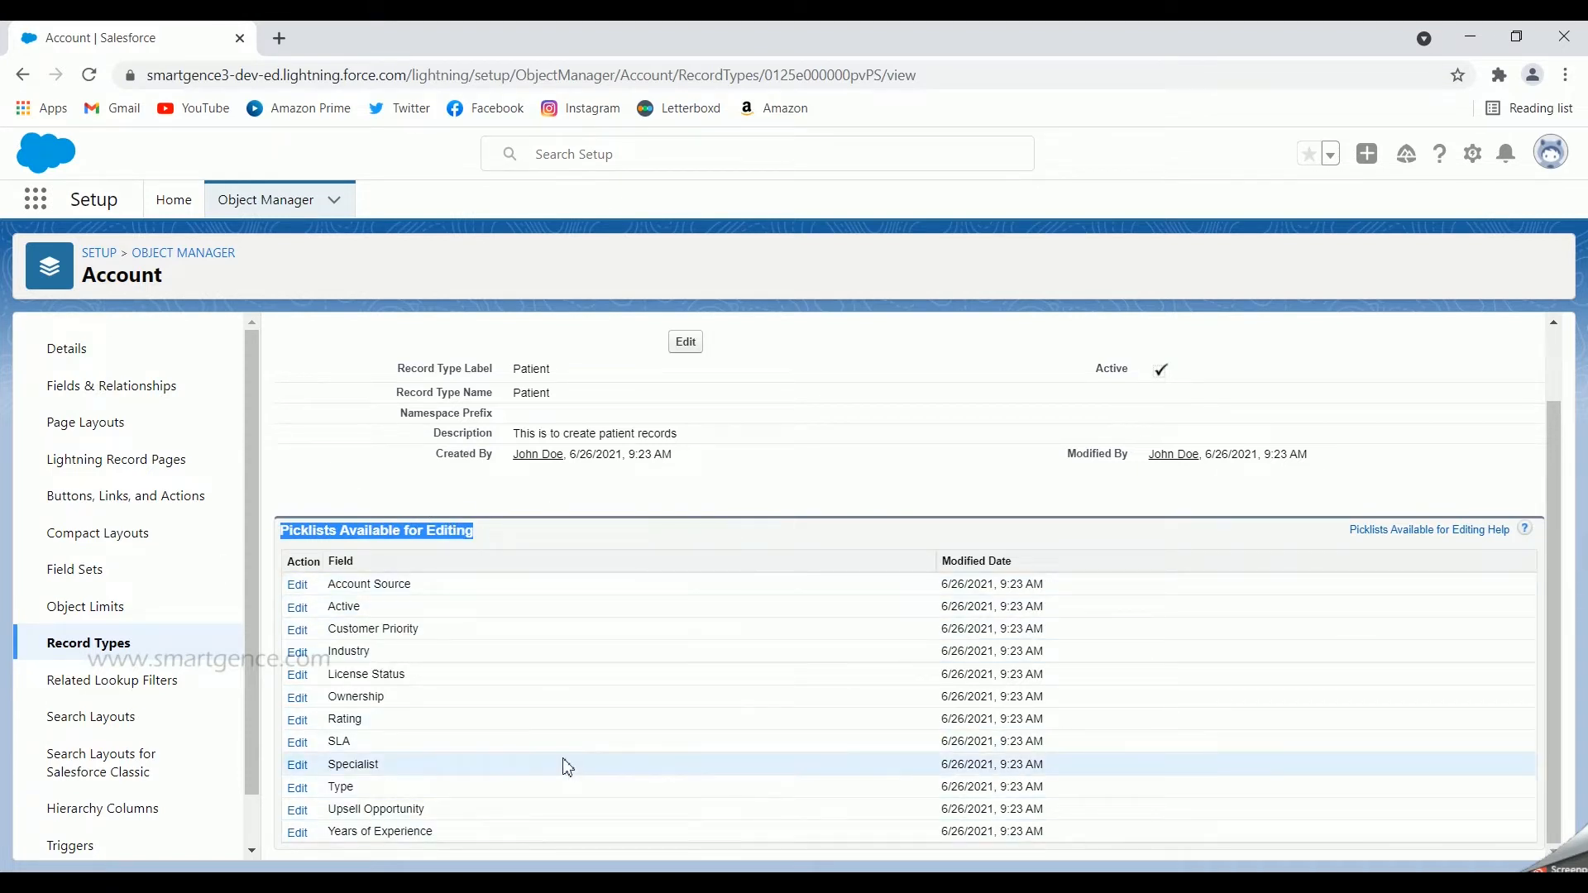
left_click(372, 508)
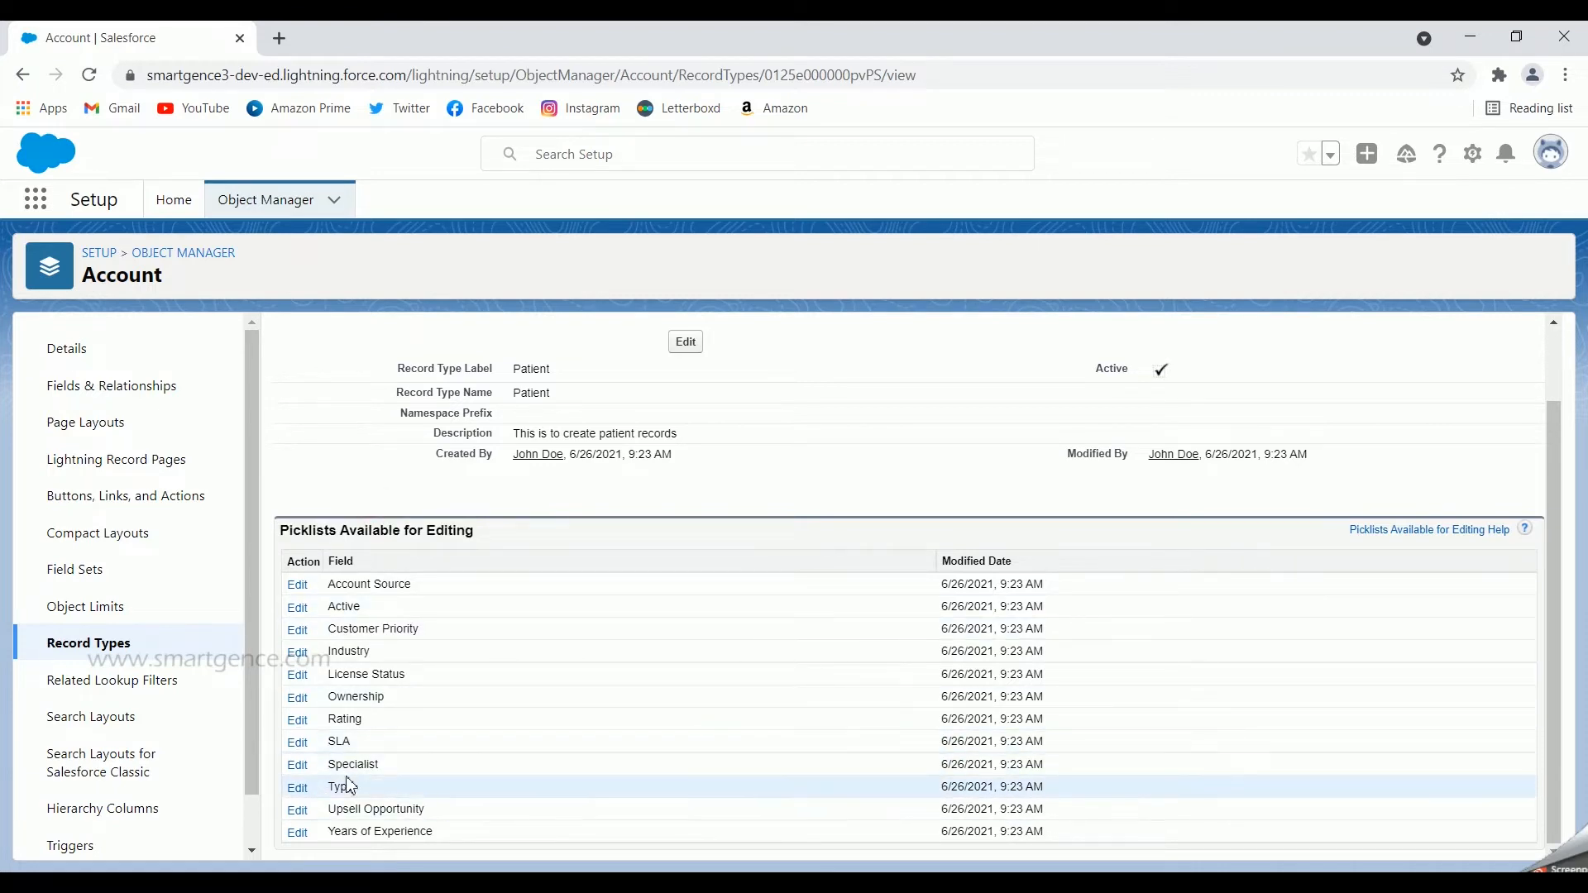
left_click(297, 765)
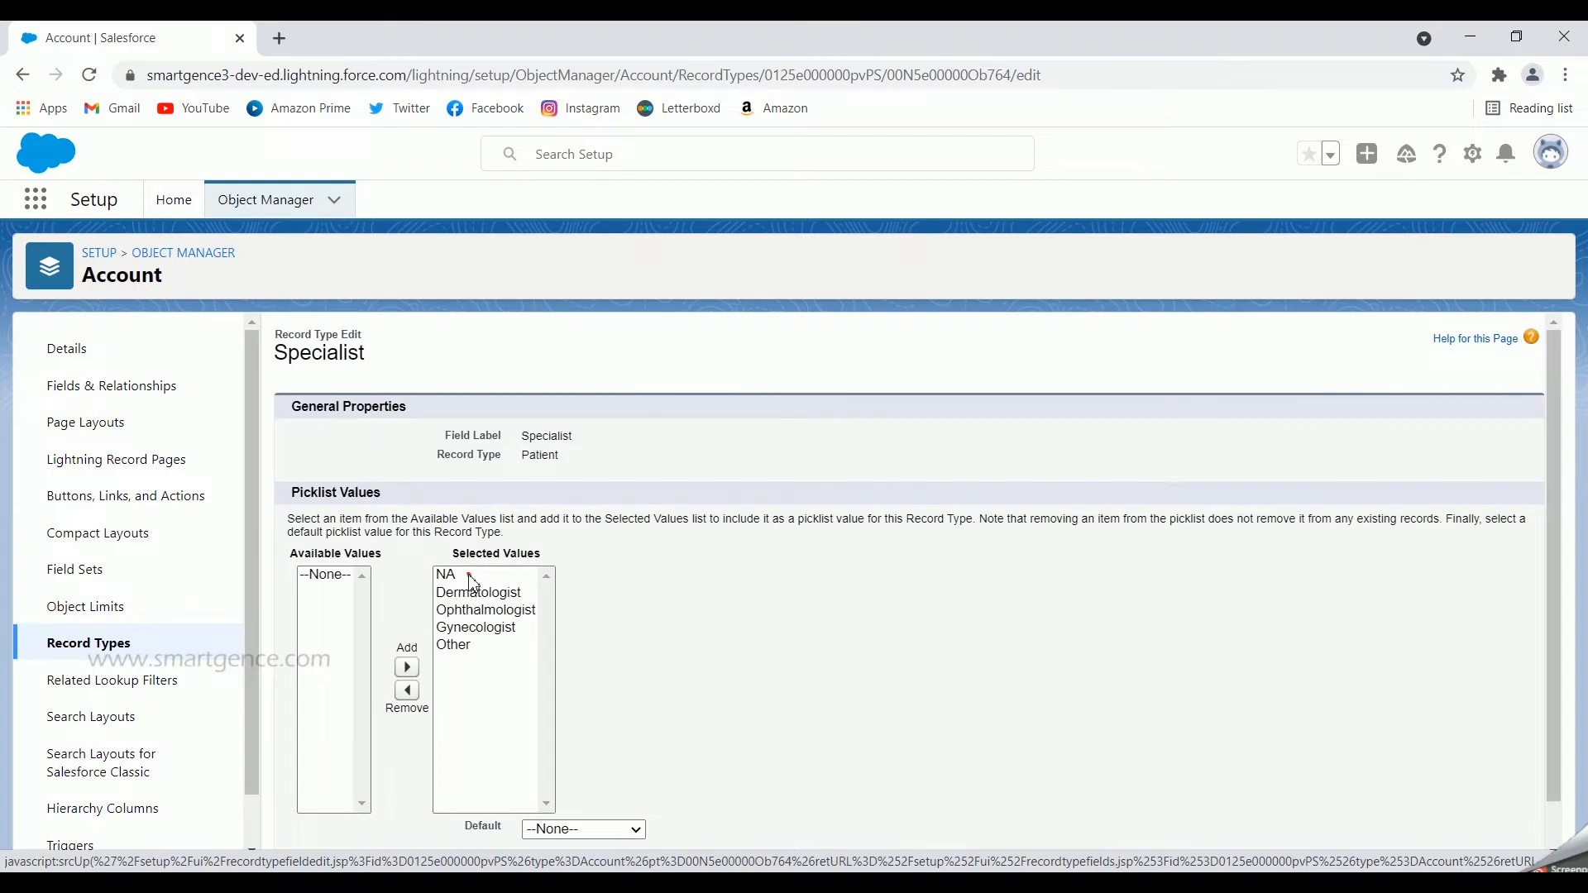
left_click_drag(470, 577, 458, 646)
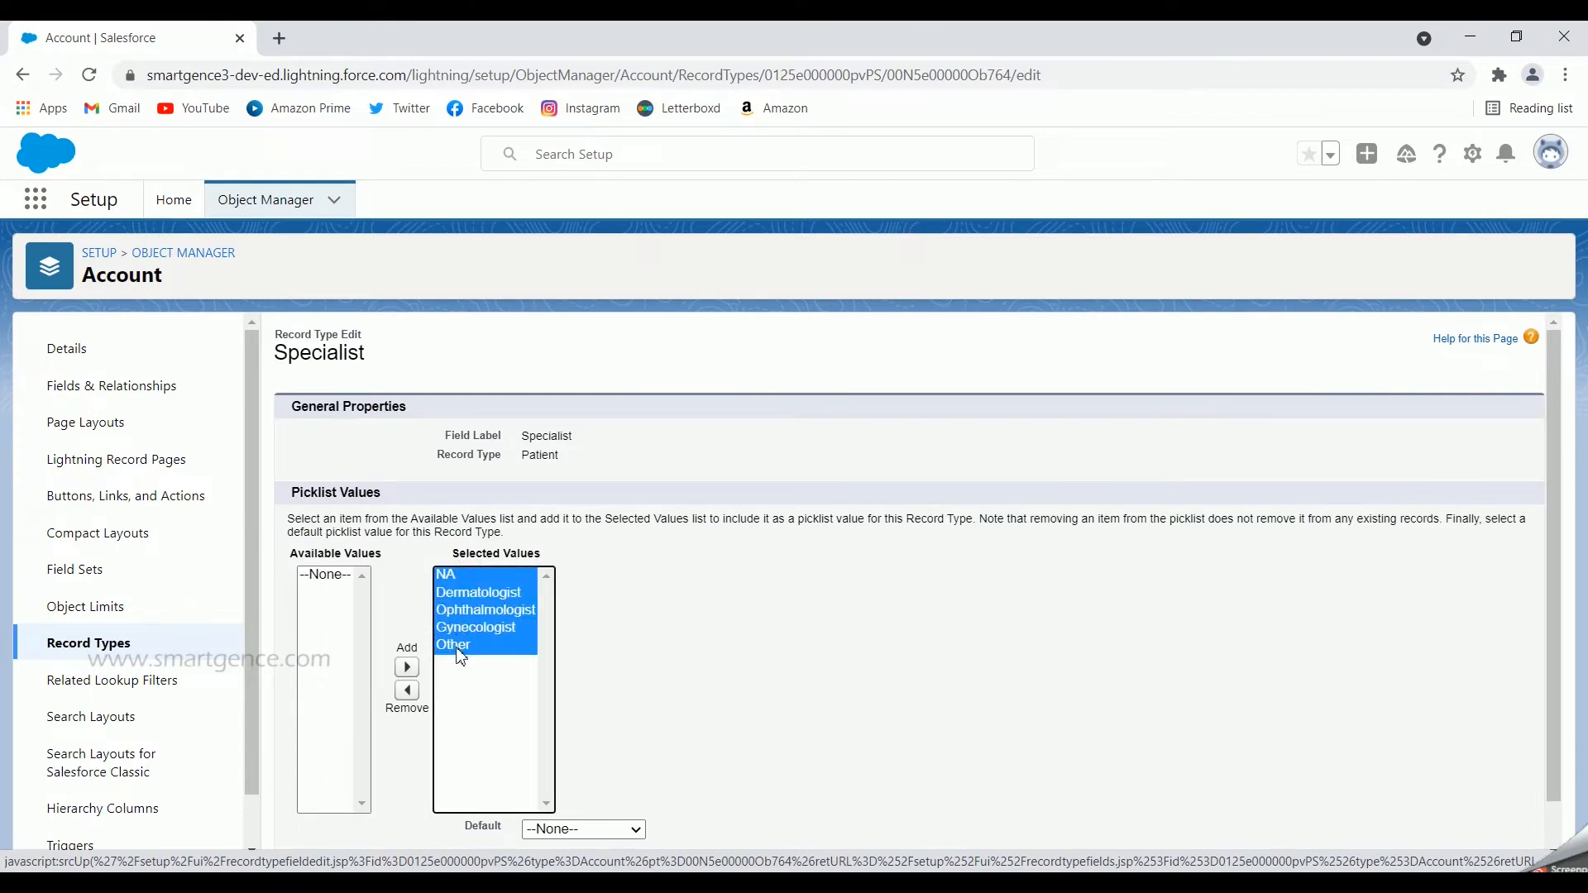
double_click(558, 434)
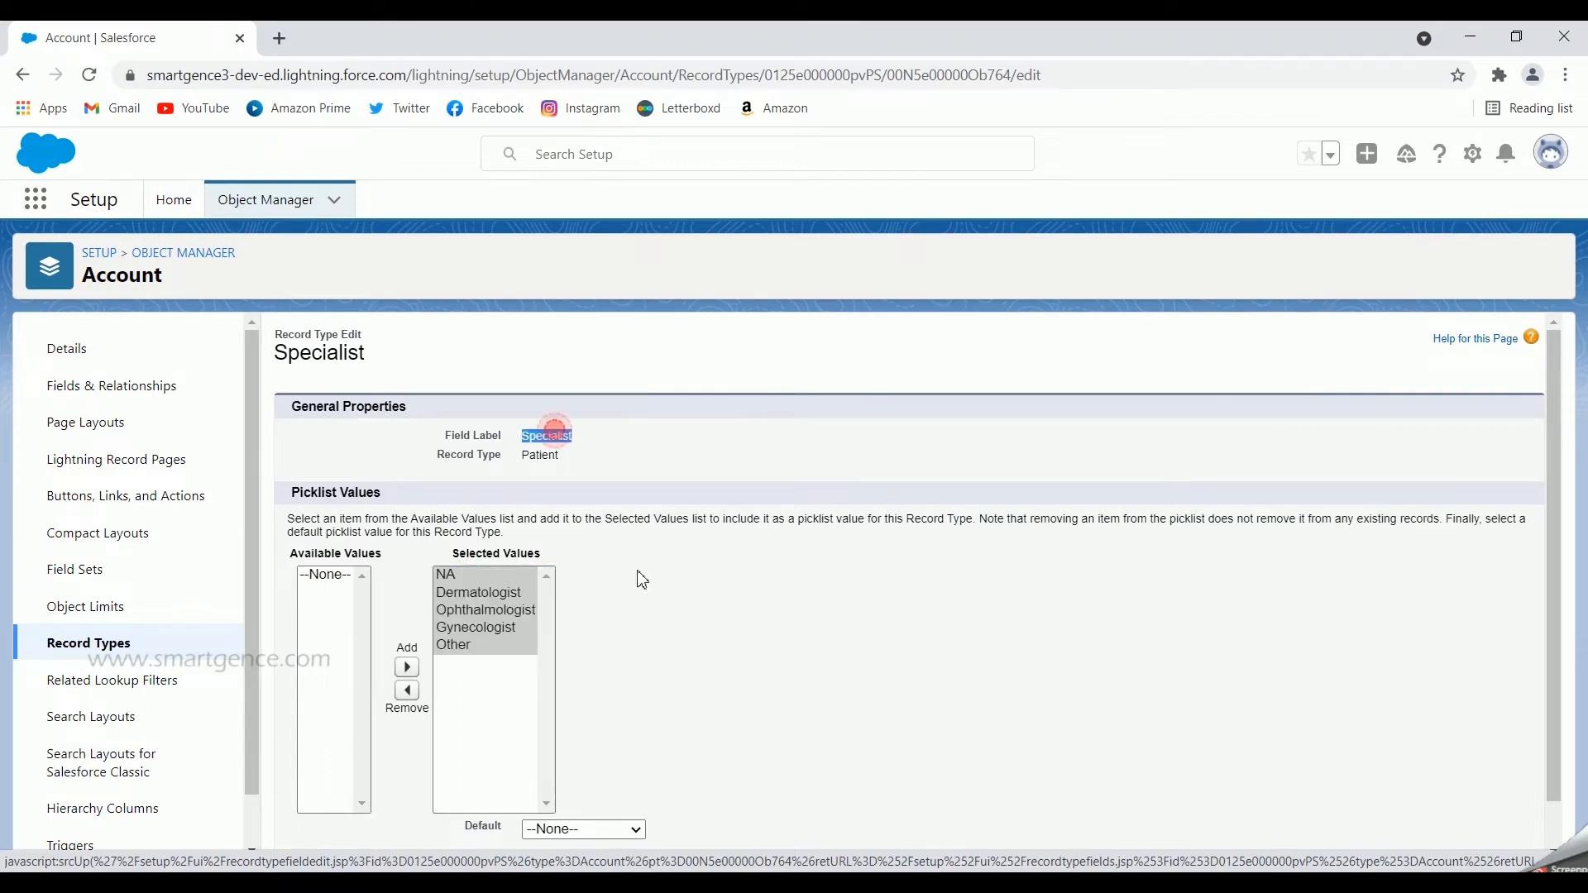
left_click(639, 579)
left_click(482, 721)
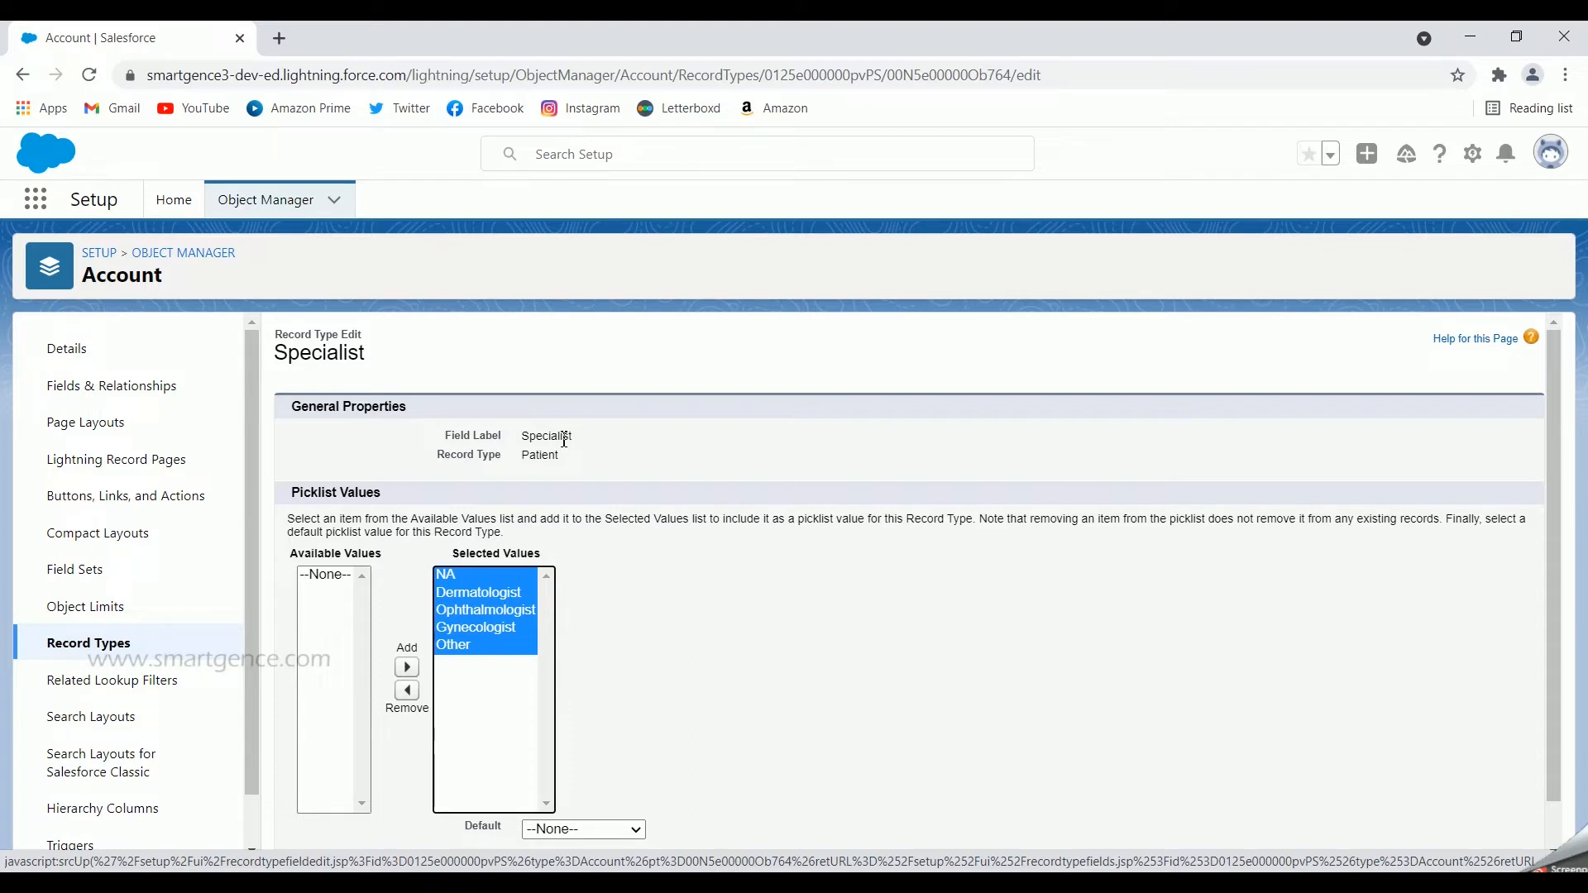
left_click(496, 594)
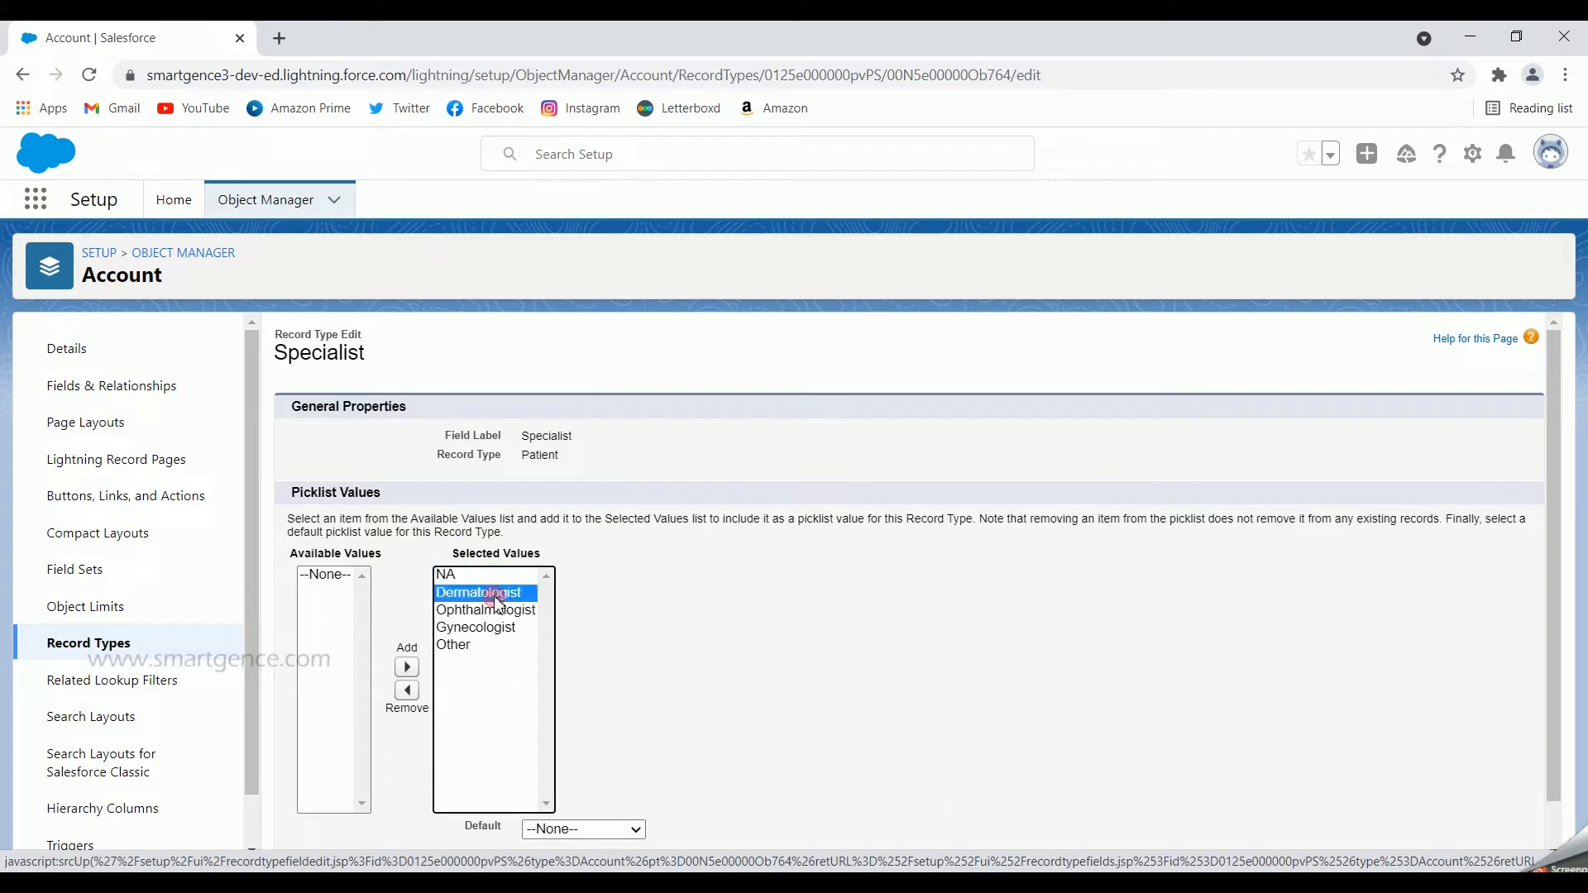
left_click(472, 647, "shift")
left_click(406, 690)
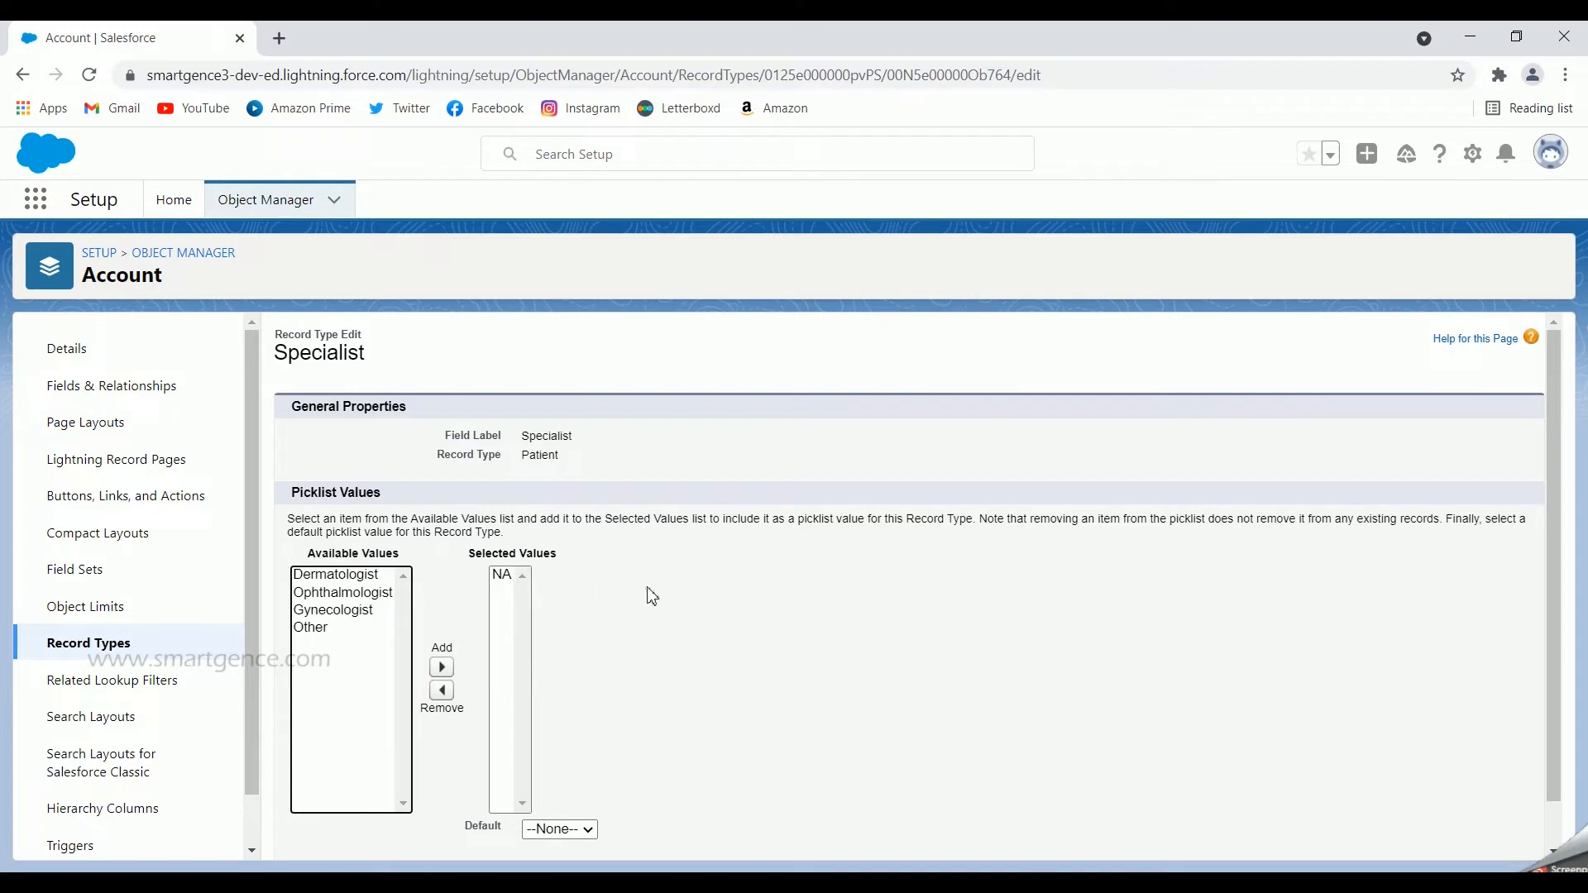
Step: Save the Specialist picklist values for the Patient record type with --None-- as the default
scroll(651, 596, "down", 2)
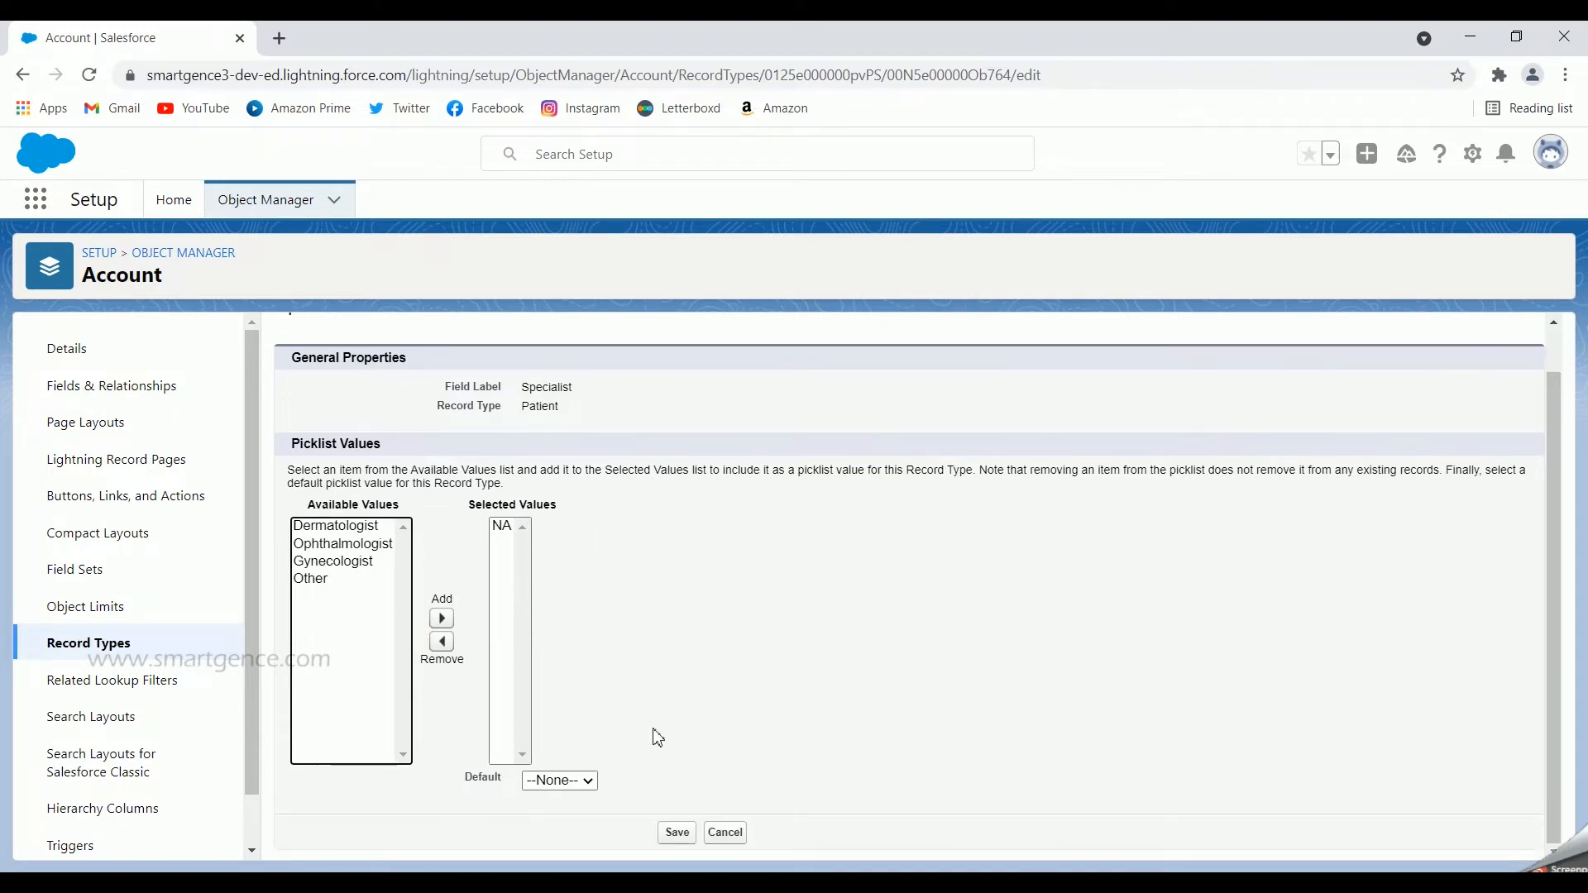
left_click(586, 781)
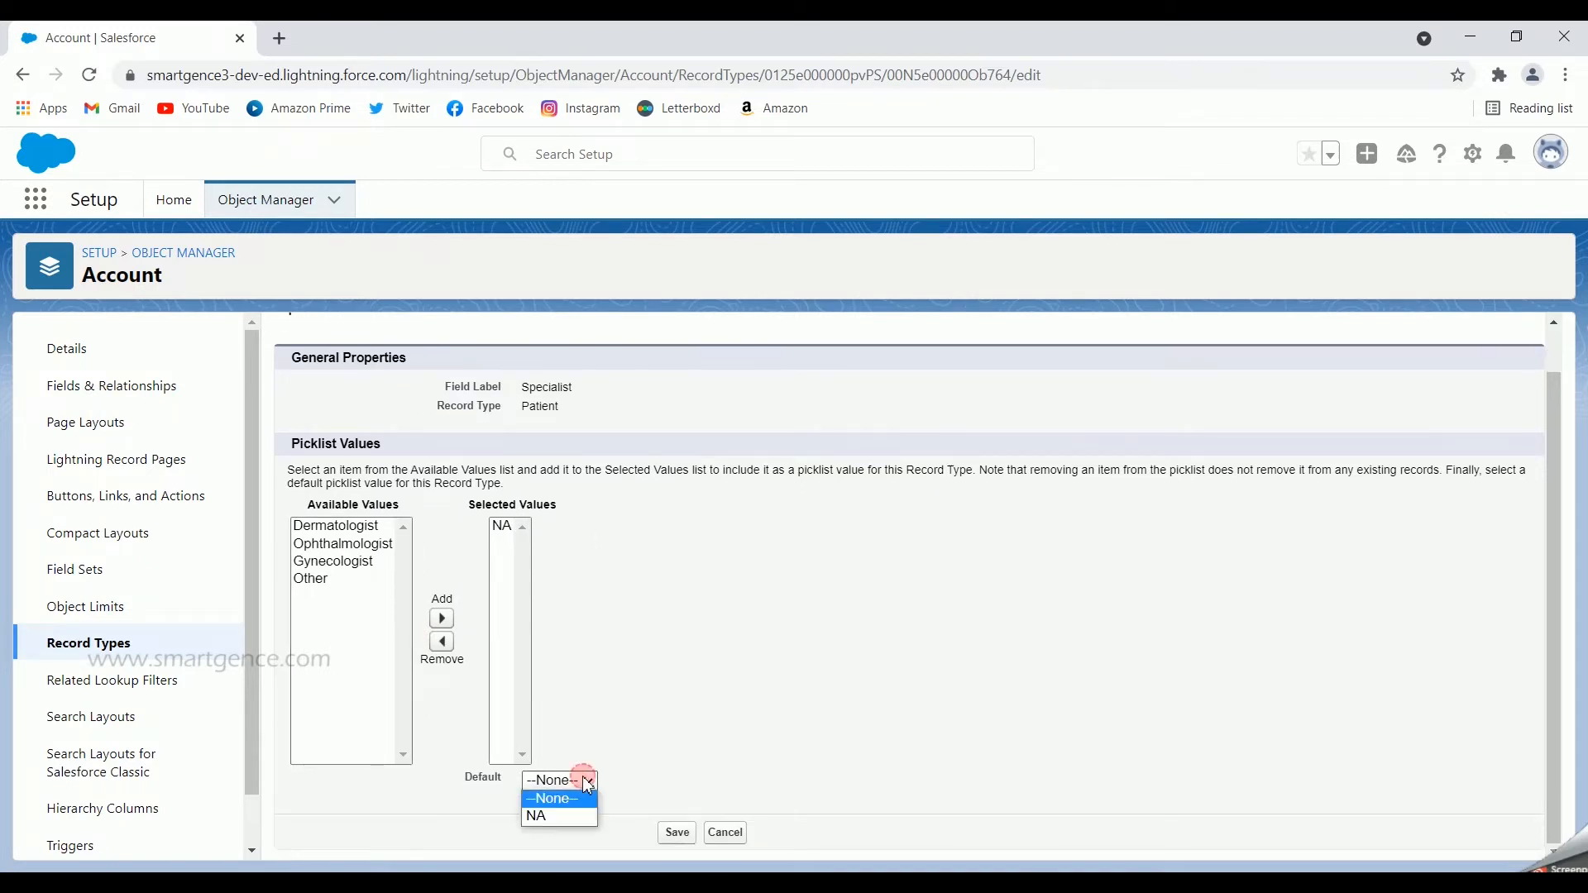
left_click(739, 709)
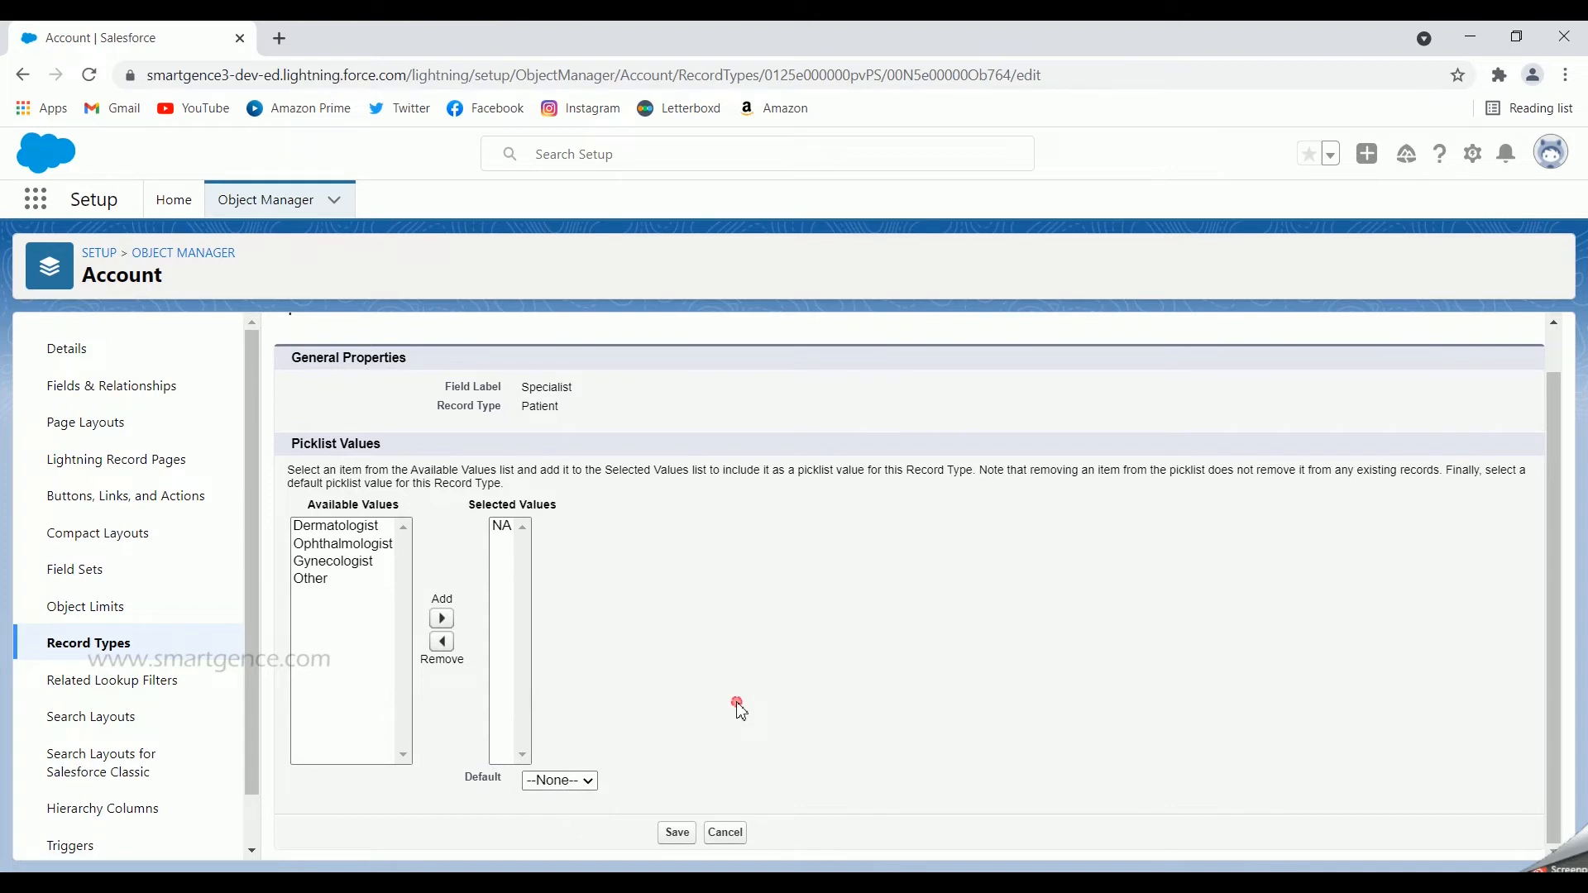
left_click(678, 836)
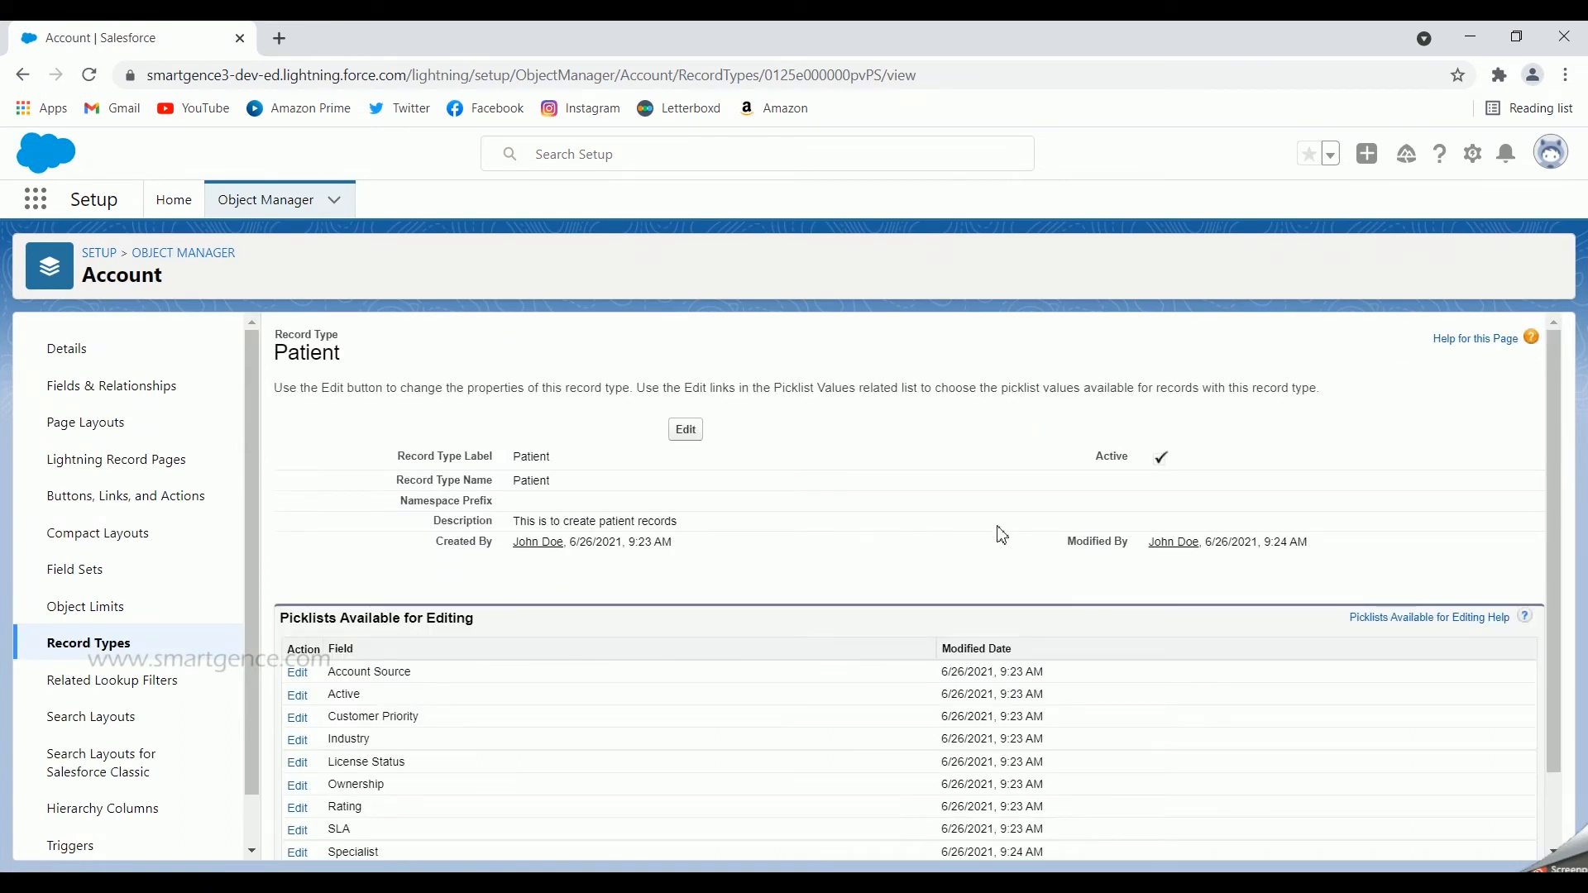
Step: Start another Account record type based on the existing Patient record type and give it the label Doctor
scroll(662, 699, "down", 1)
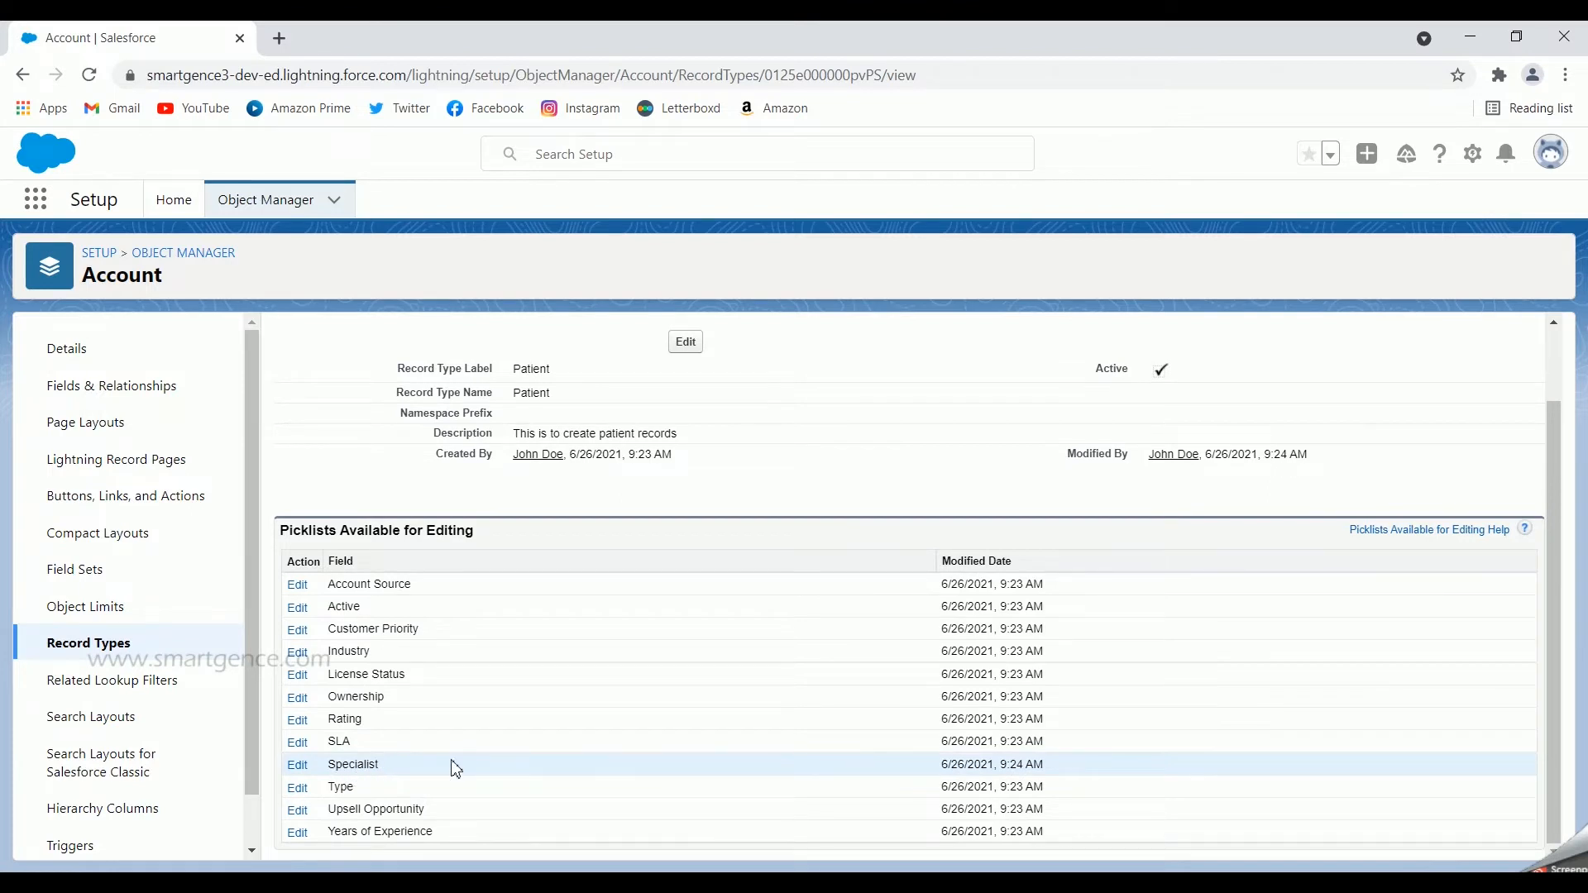
scroll(456, 769, "up", 1)
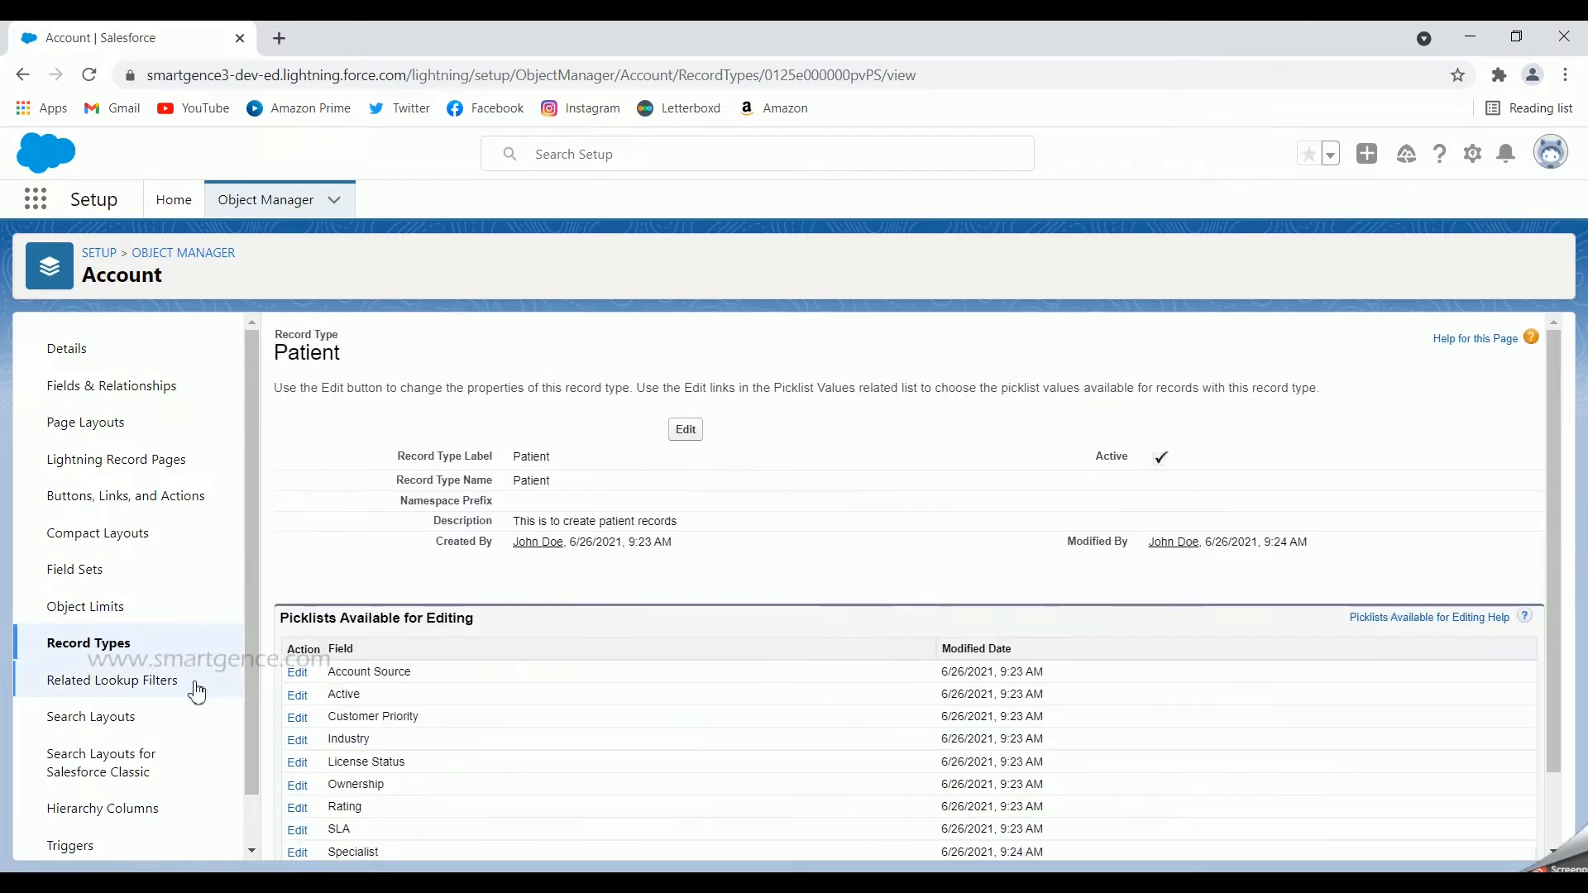
left_click(108, 654)
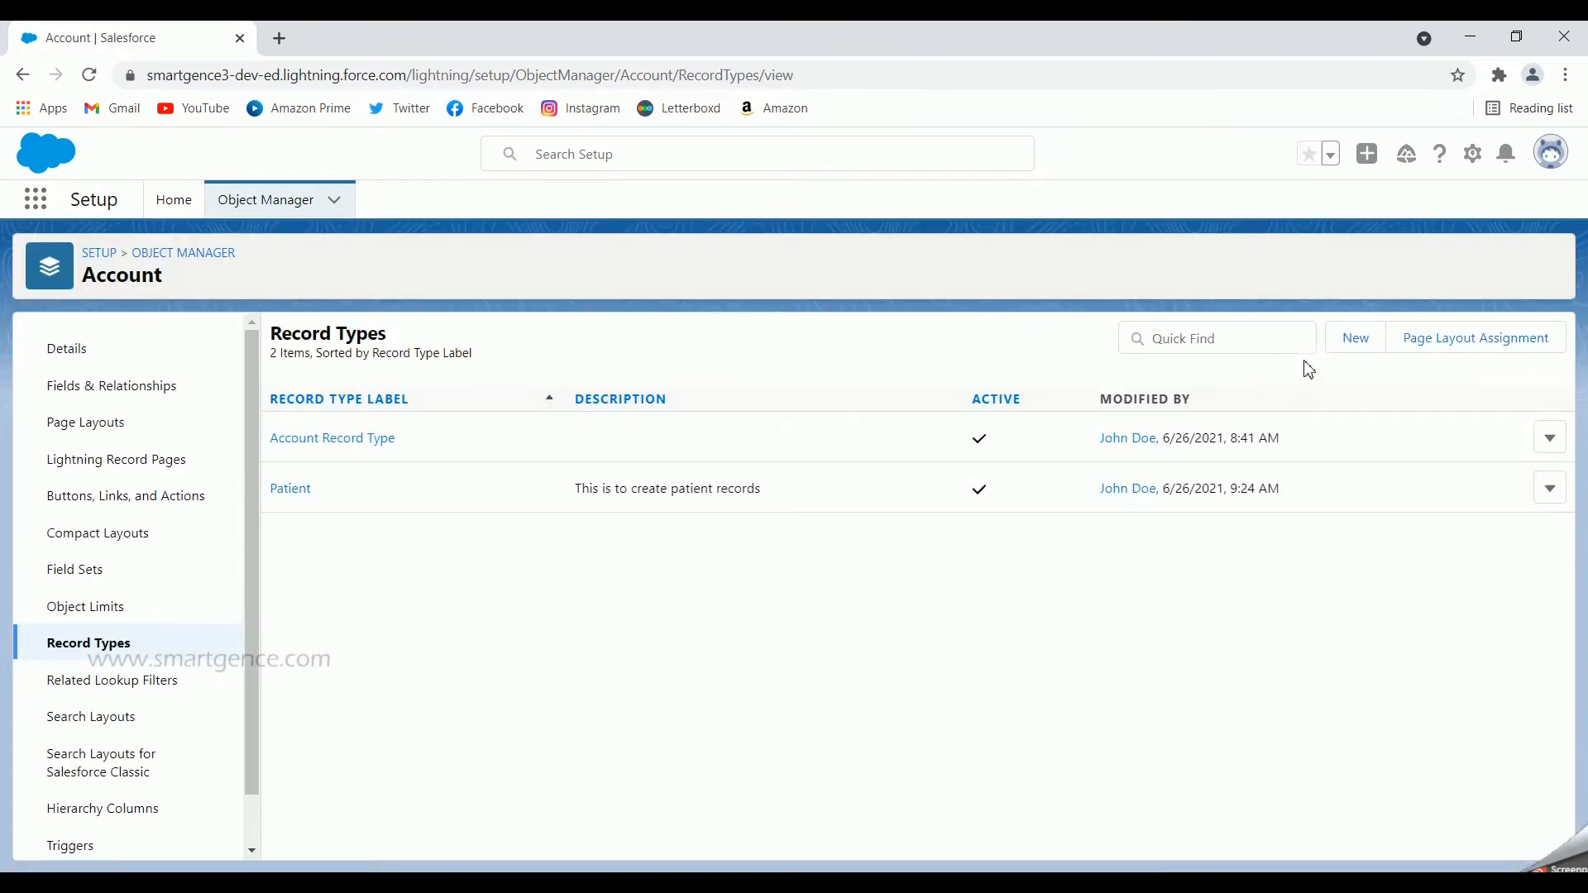
left_click(1353, 342)
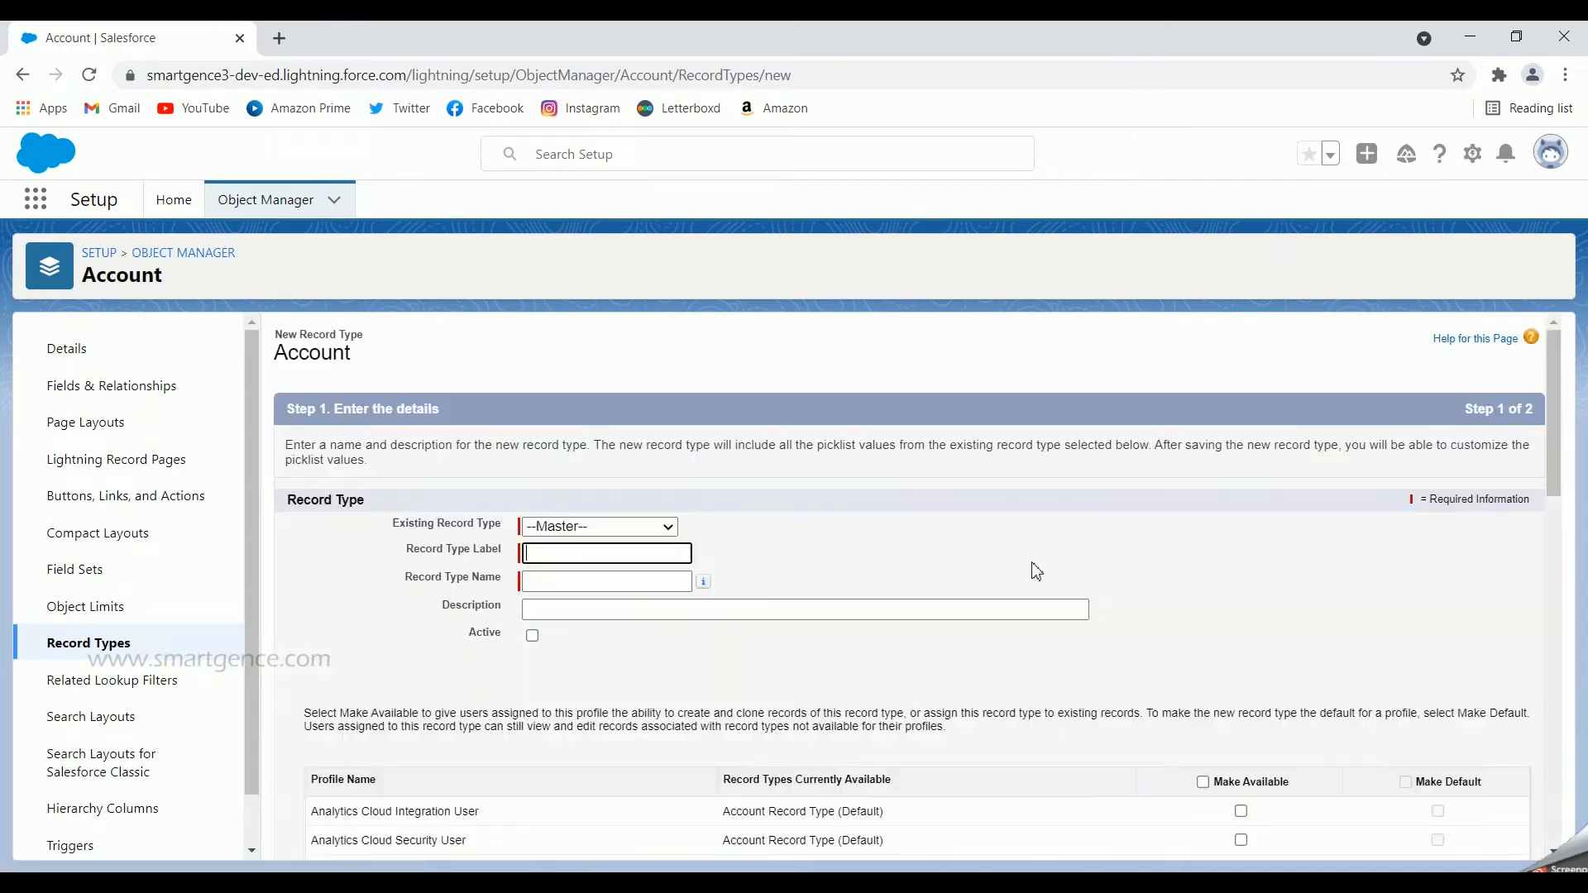
left_click(659, 529)
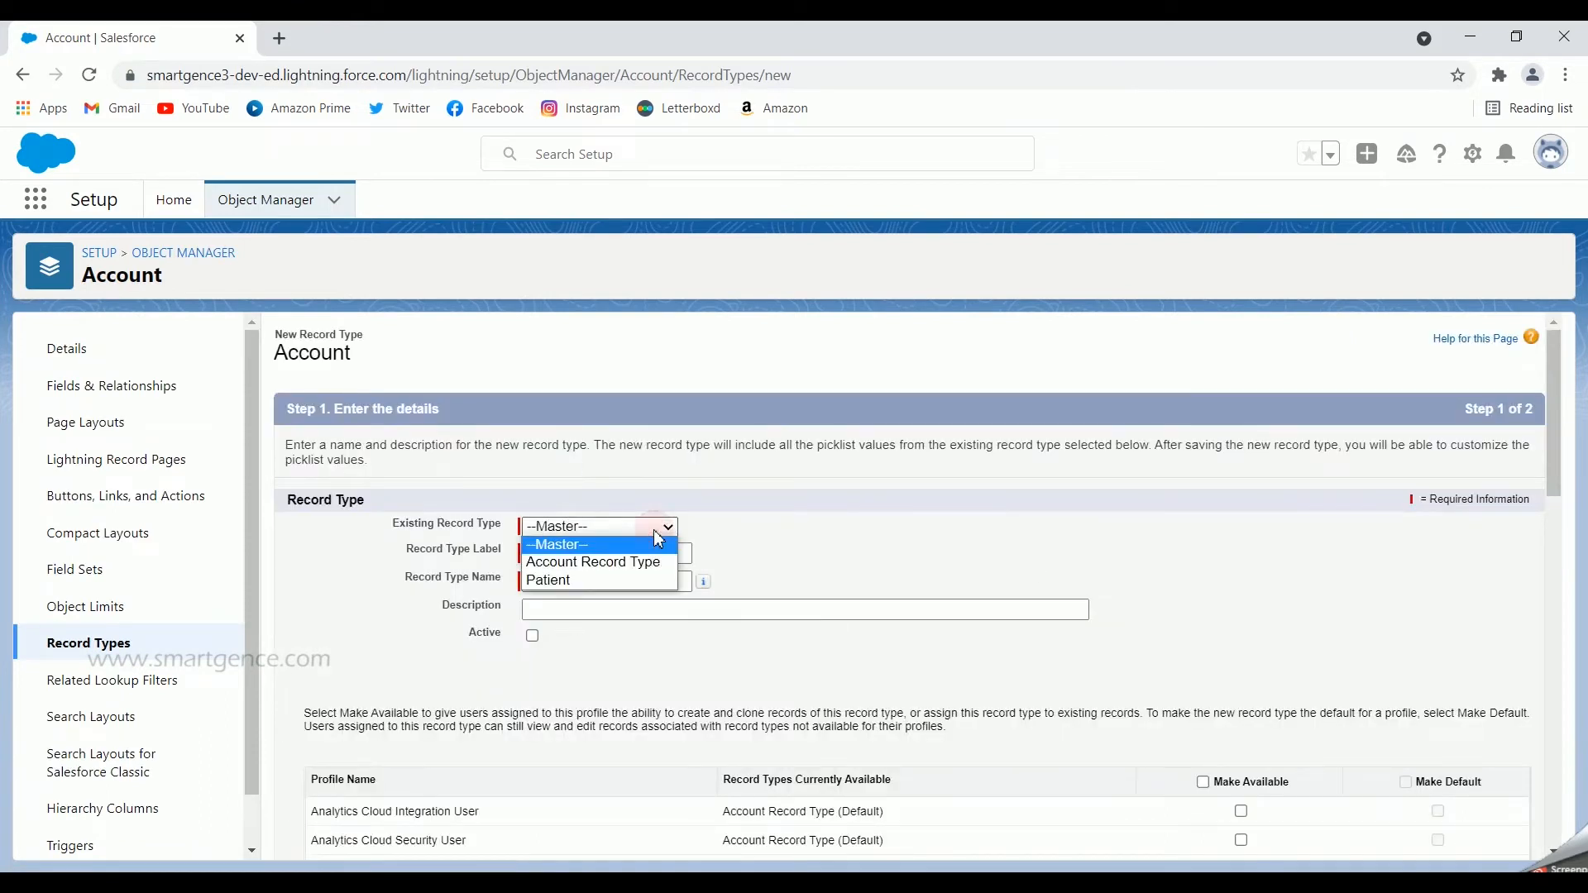
left_click(578, 579)
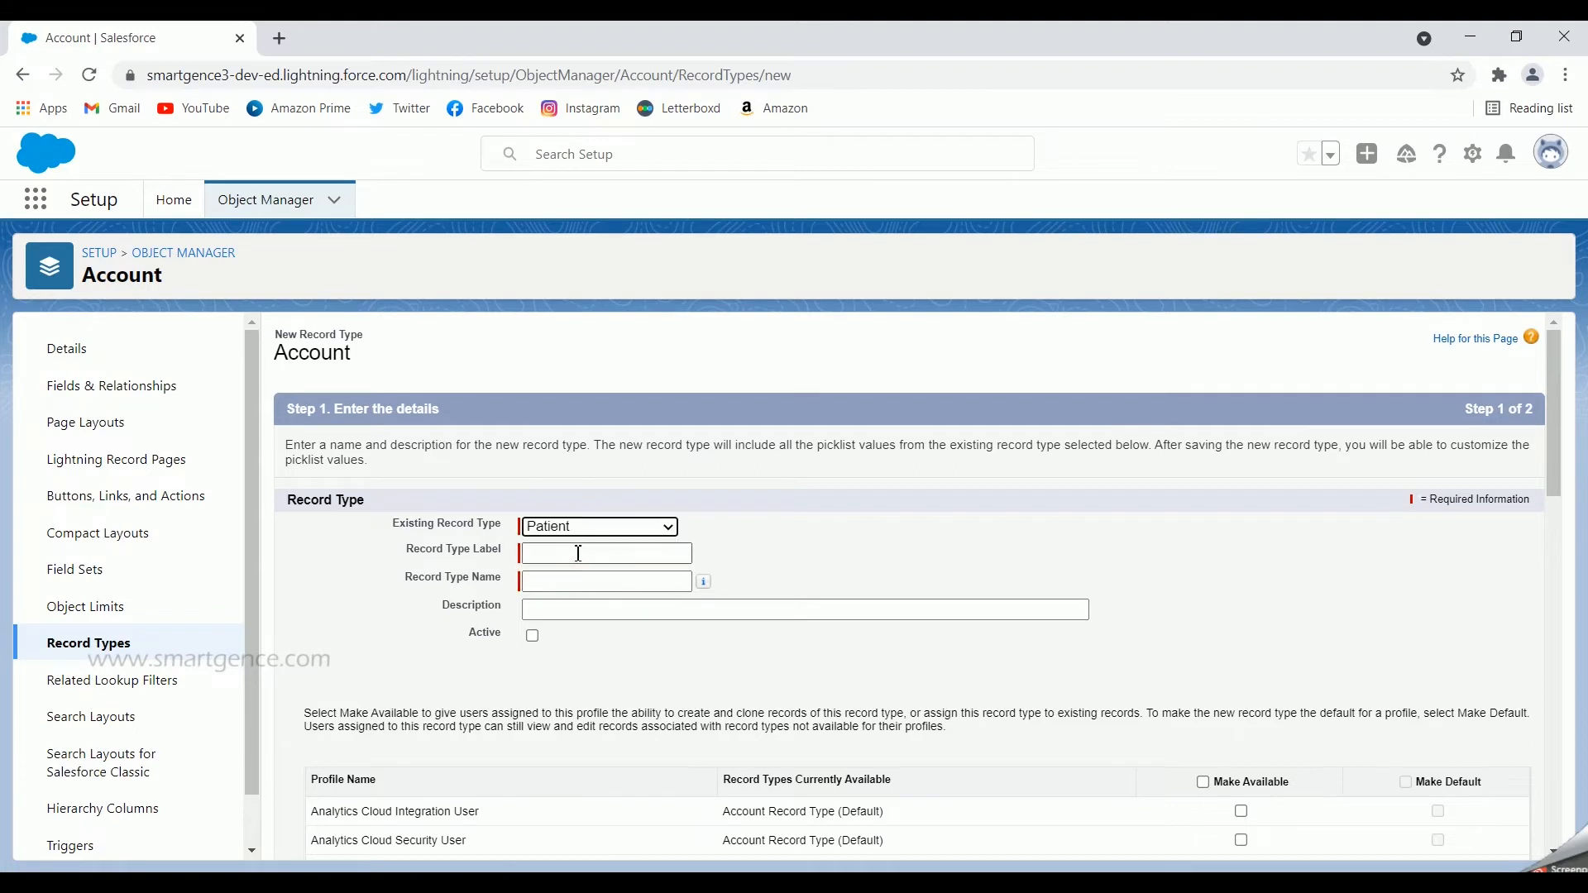
left_click(578, 553)
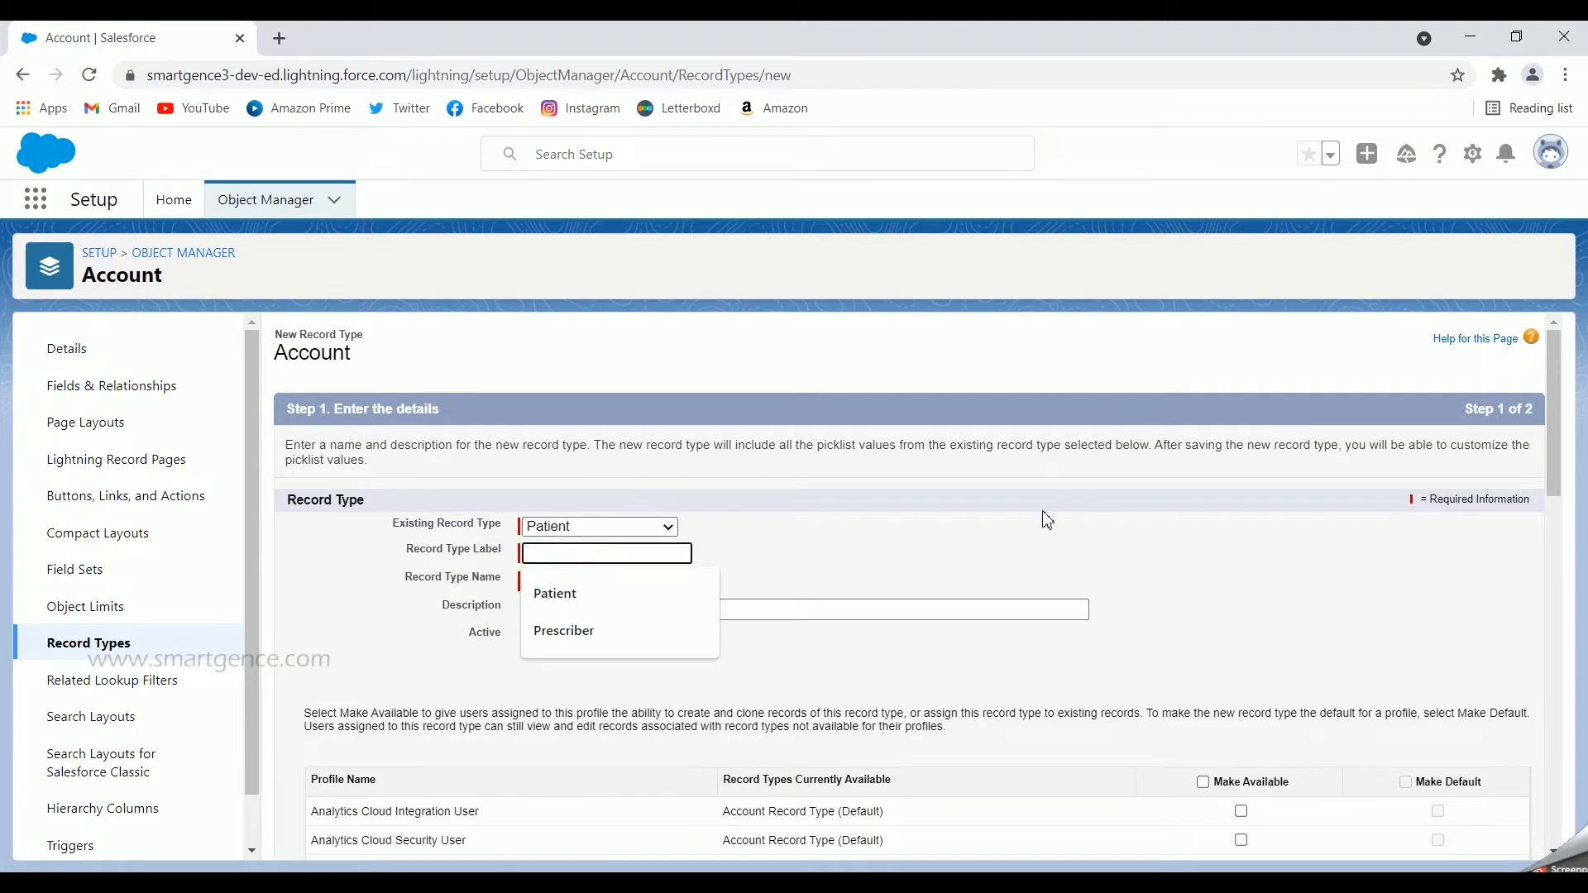
type("Doctor")
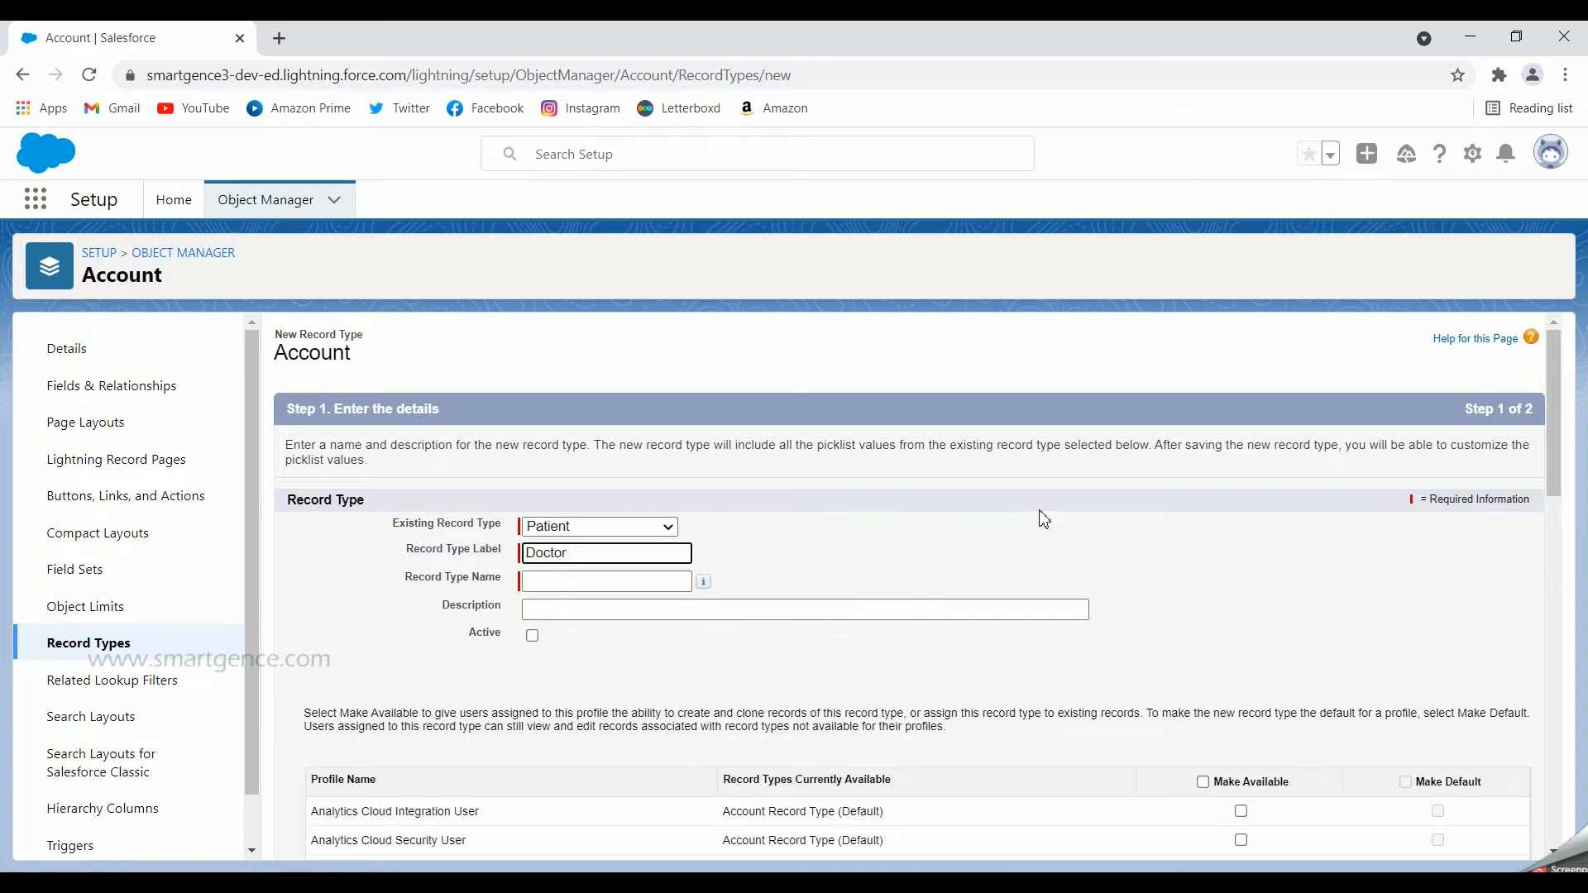
left_click(1044, 519)
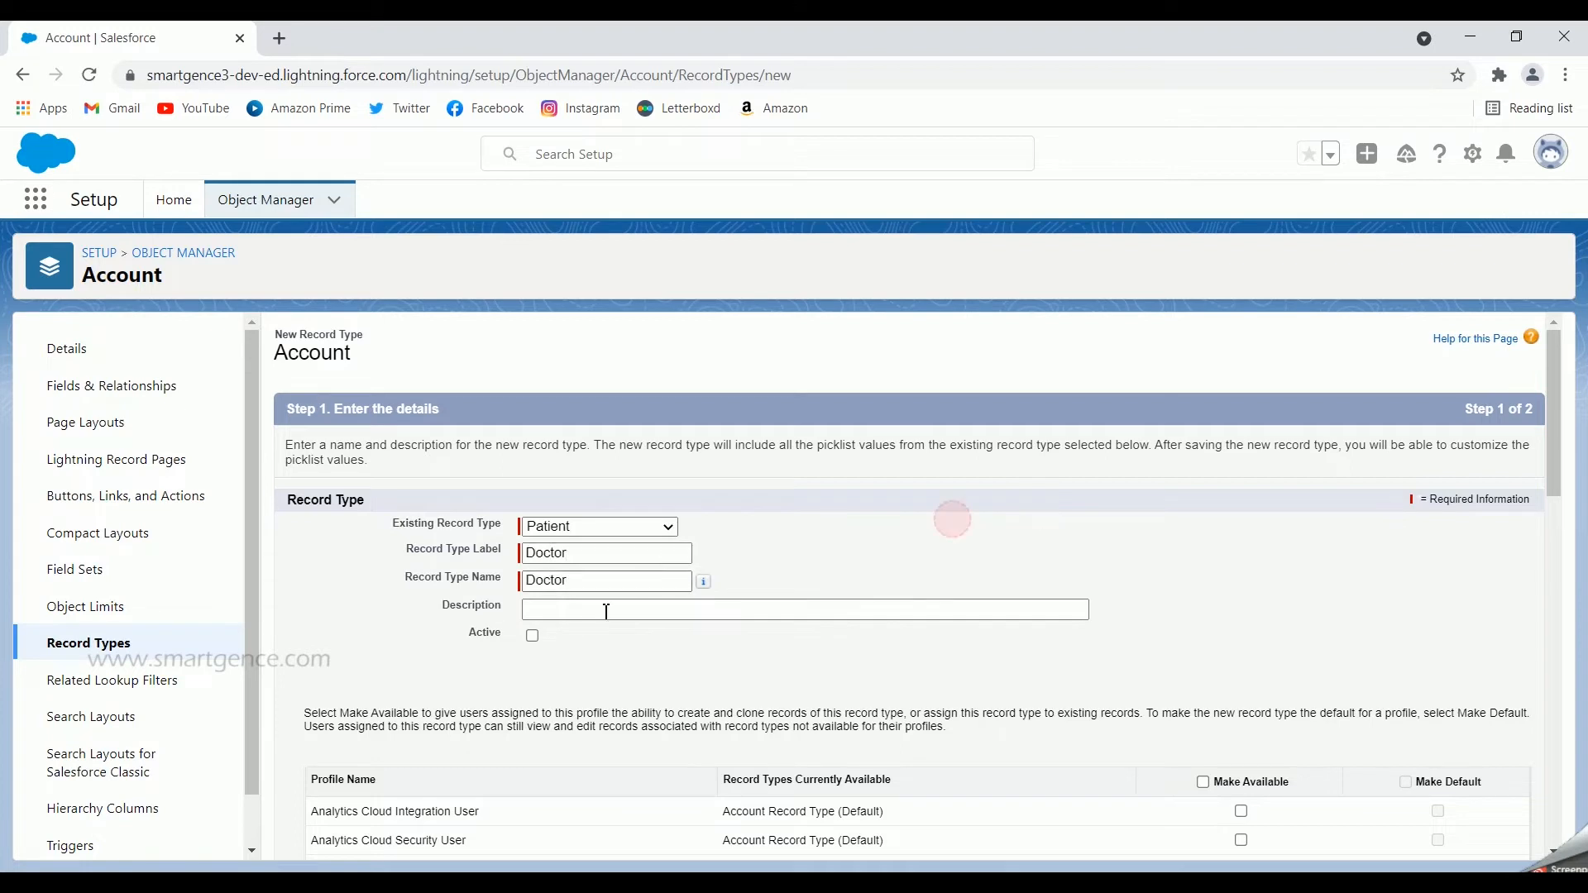
Step: Enter the description "This is to create doctor records" and mark the Doctor record type as active
left_click(649, 612)
left_click(670, 647)
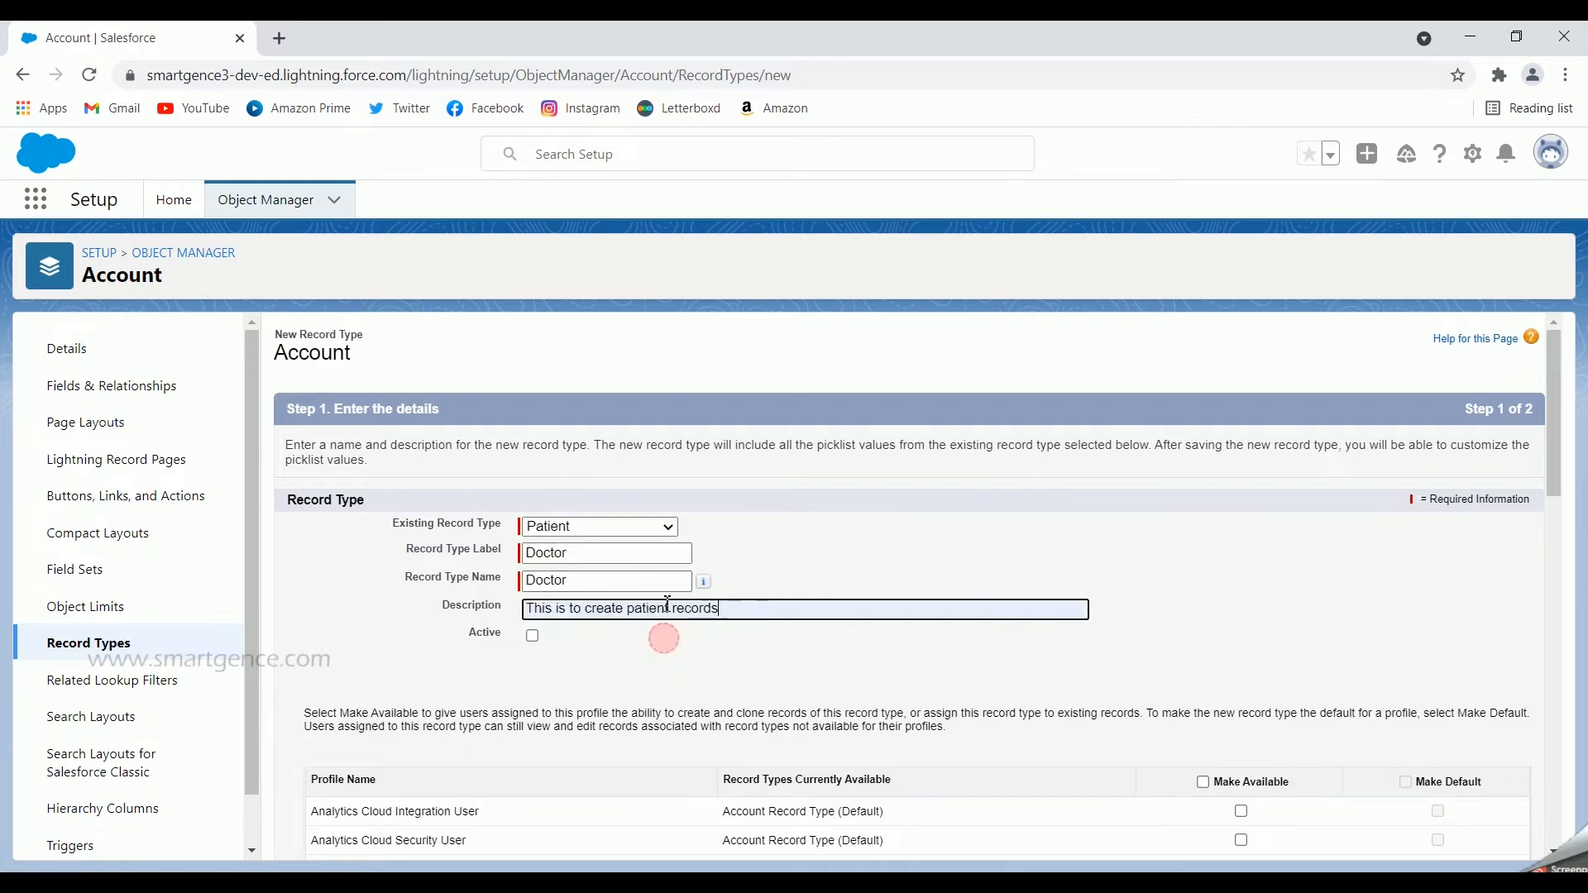
double_click(649, 609)
type("docto")
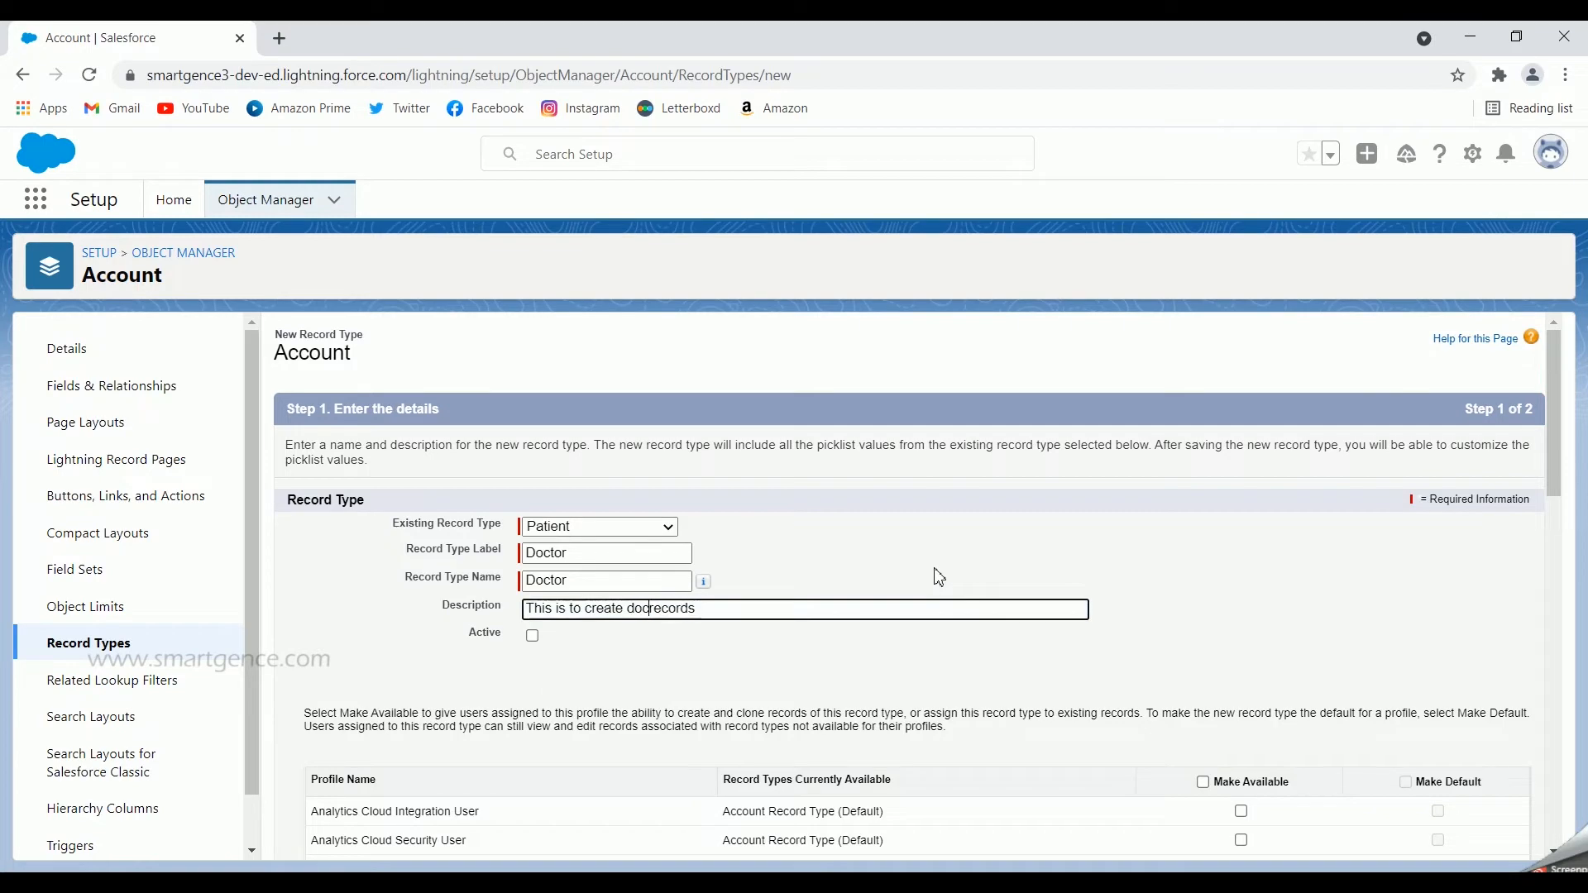
type("r")
scroll(509, 593, "down", 1)
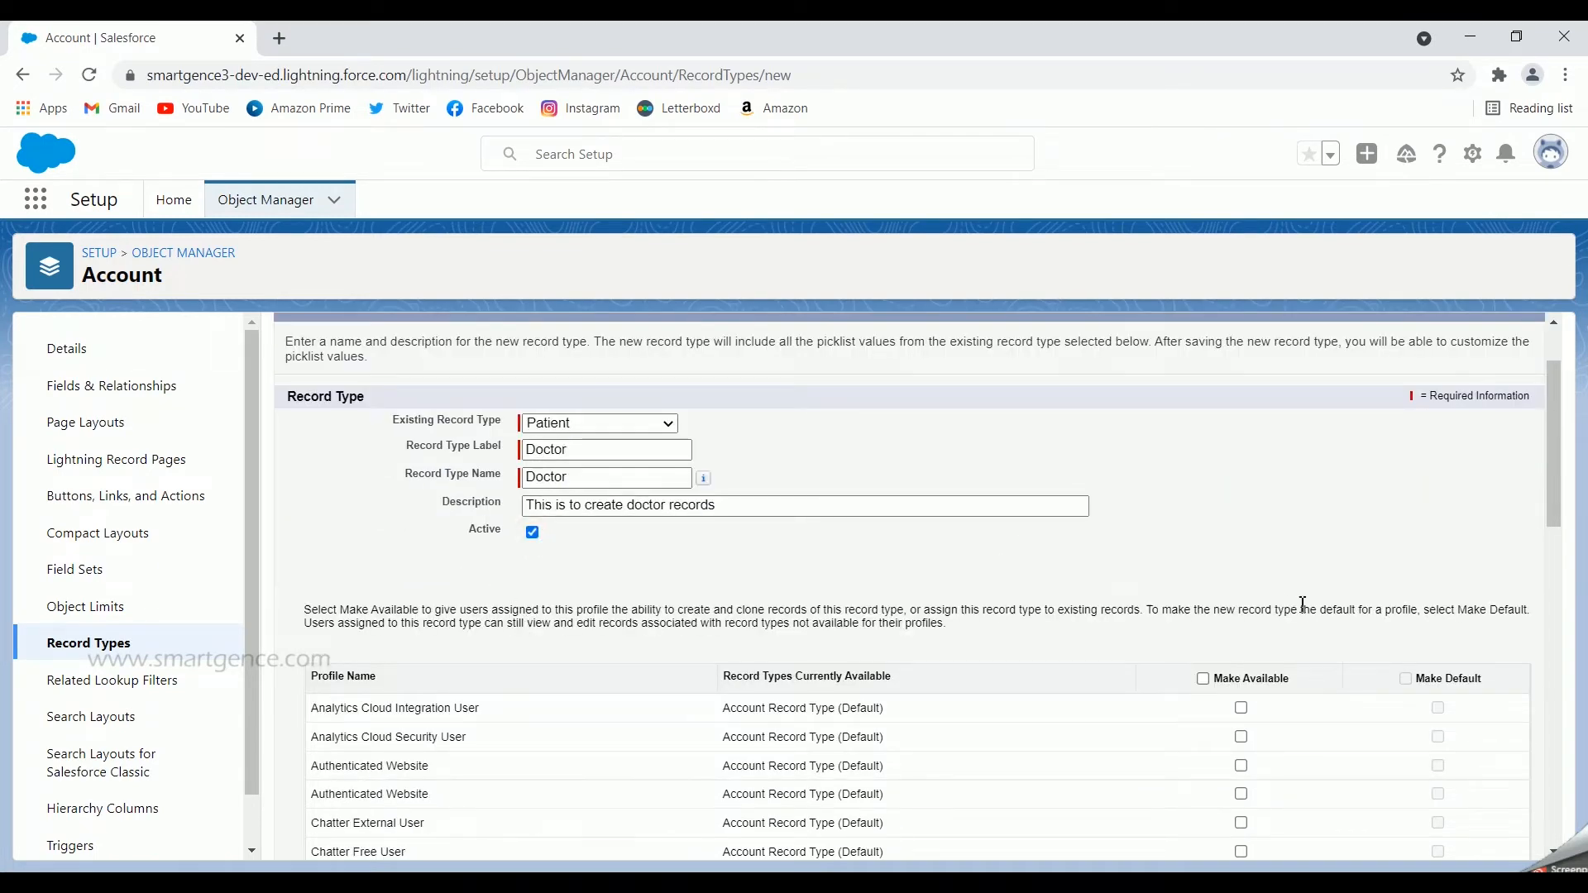
scroll(1304, 606, "down", 10)
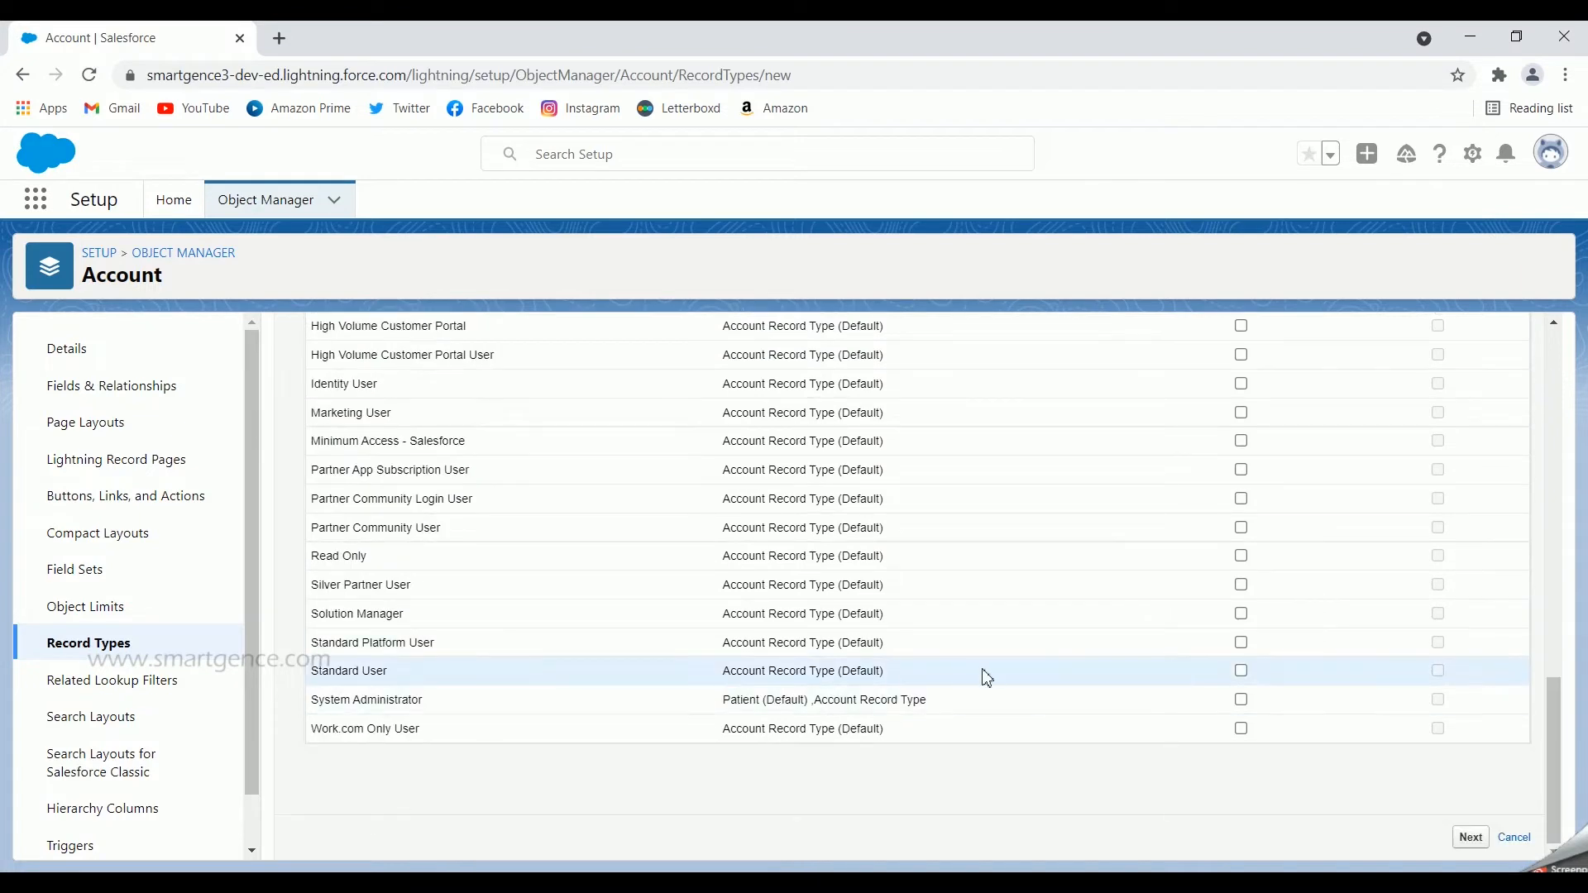
Step: Make the Doctor record type available to the System Administrator profile without setting it as default, and continue to page layout assignment
left_click(1241, 701)
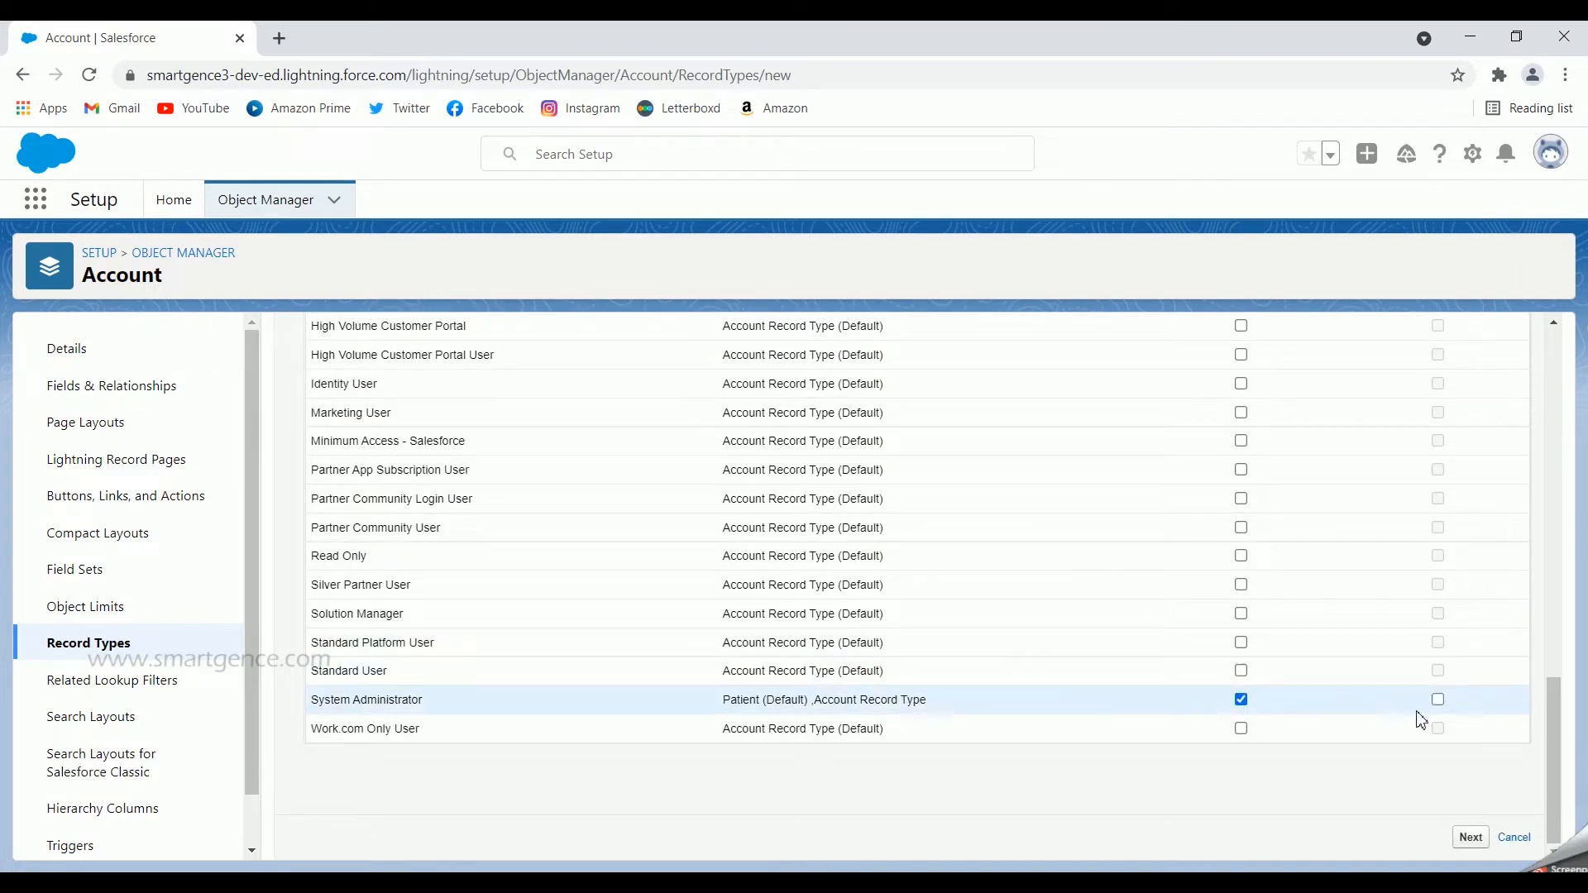
left_click_drag(723, 703, 806, 703)
left_click(890, 787)
left_click(1472, 838)
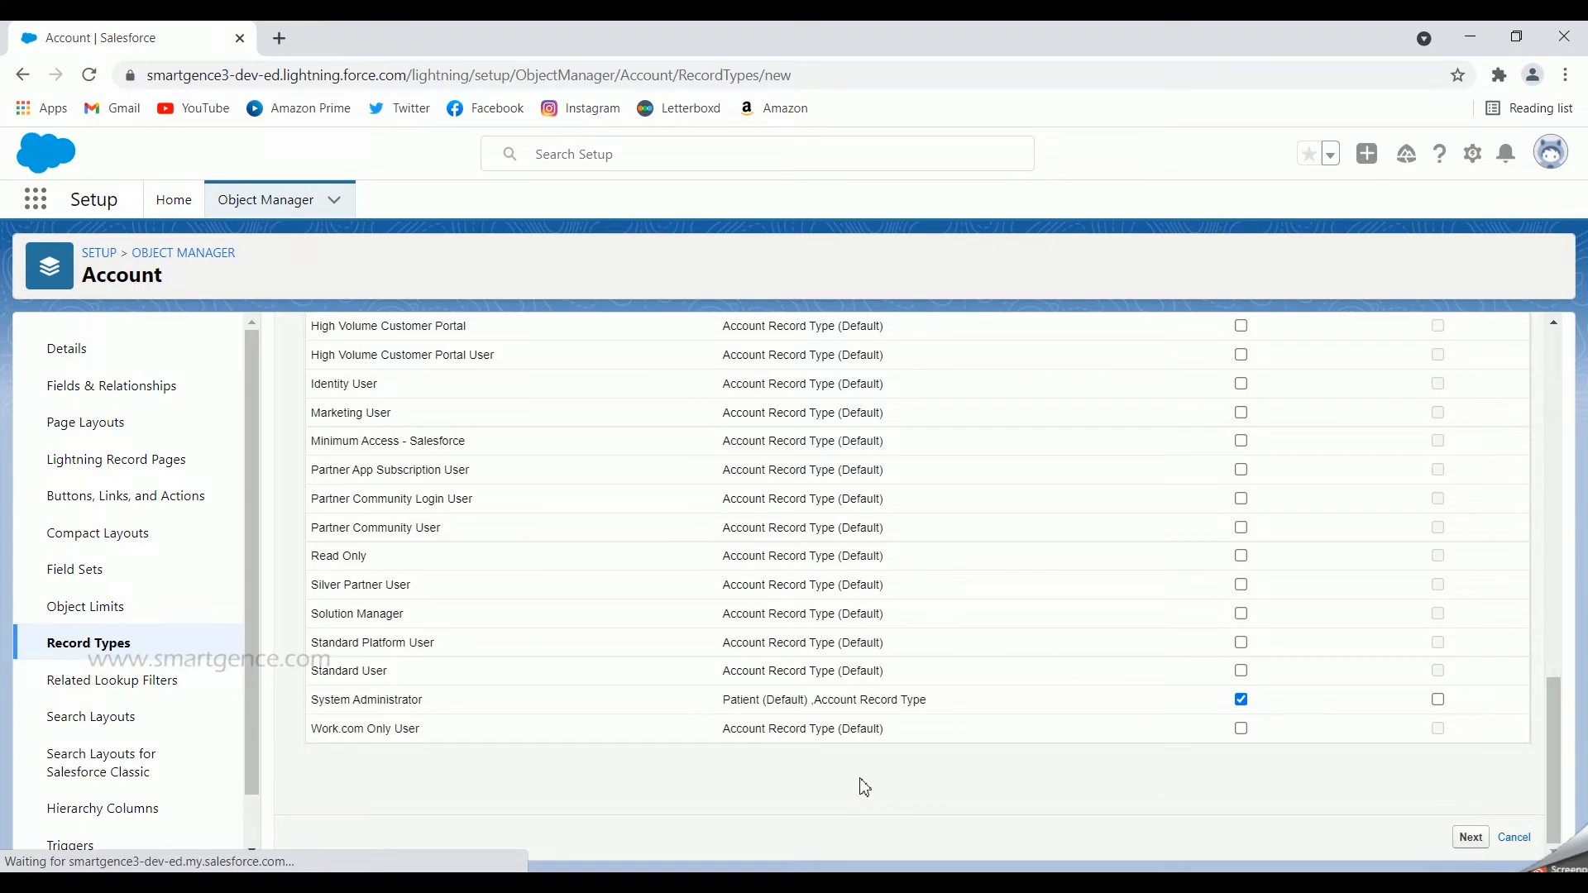
Step: Use a different layout for each profile, assign Doctor Layout to System Administrator, and save the Doctor record type
scroll(860, 779, "up", 4)
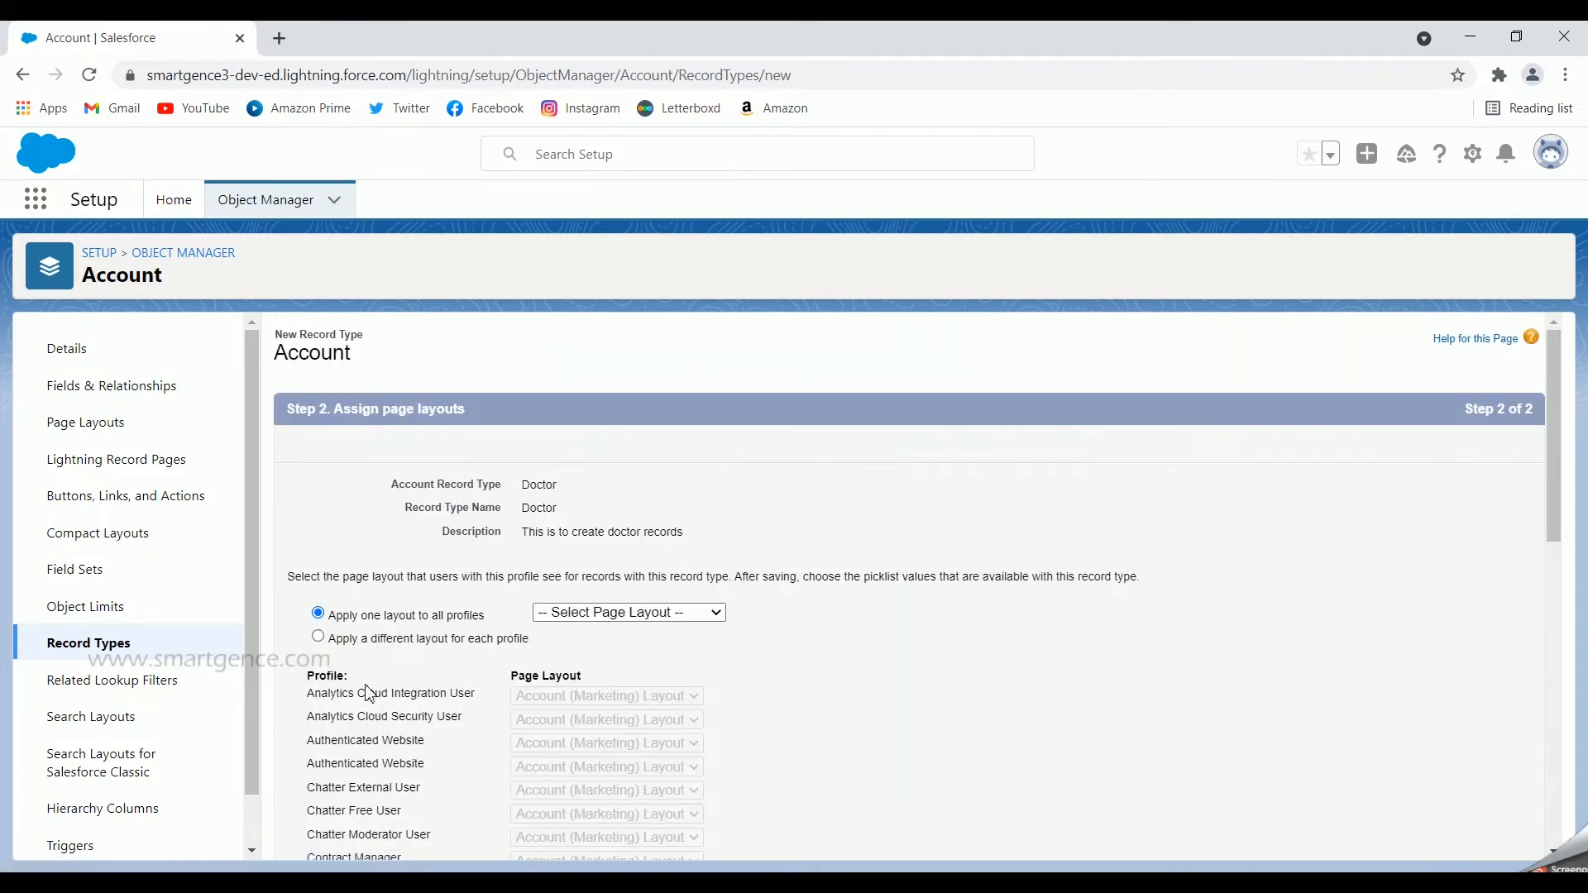
left_click(319, 636)
scroll(820, 655, "down", 2)
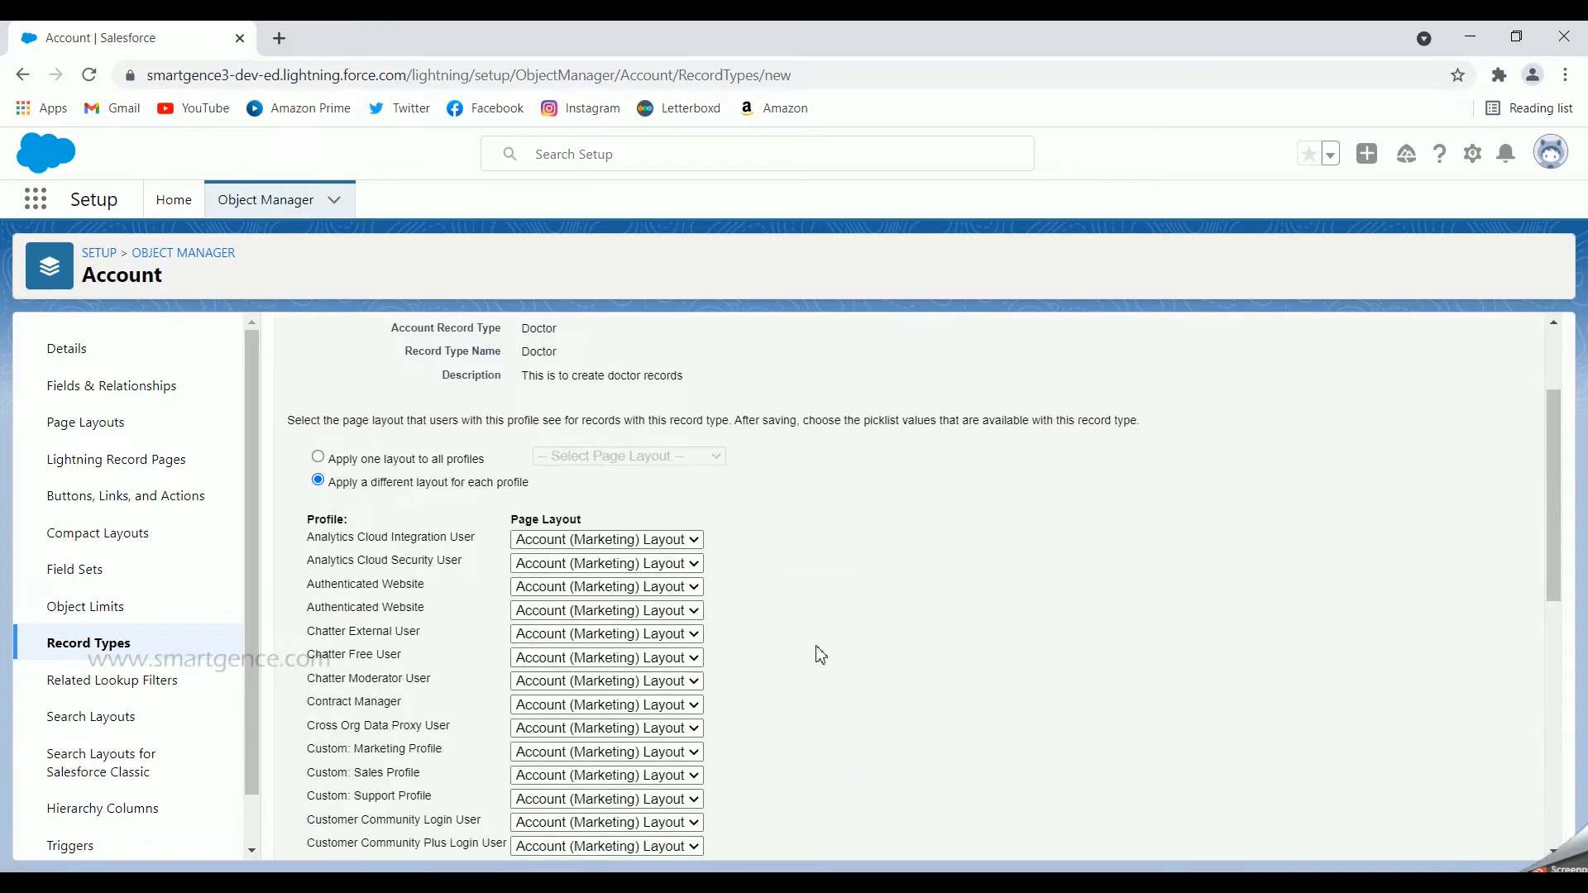
scroll(820, 655, "down", 10)
left_click(650, 761)
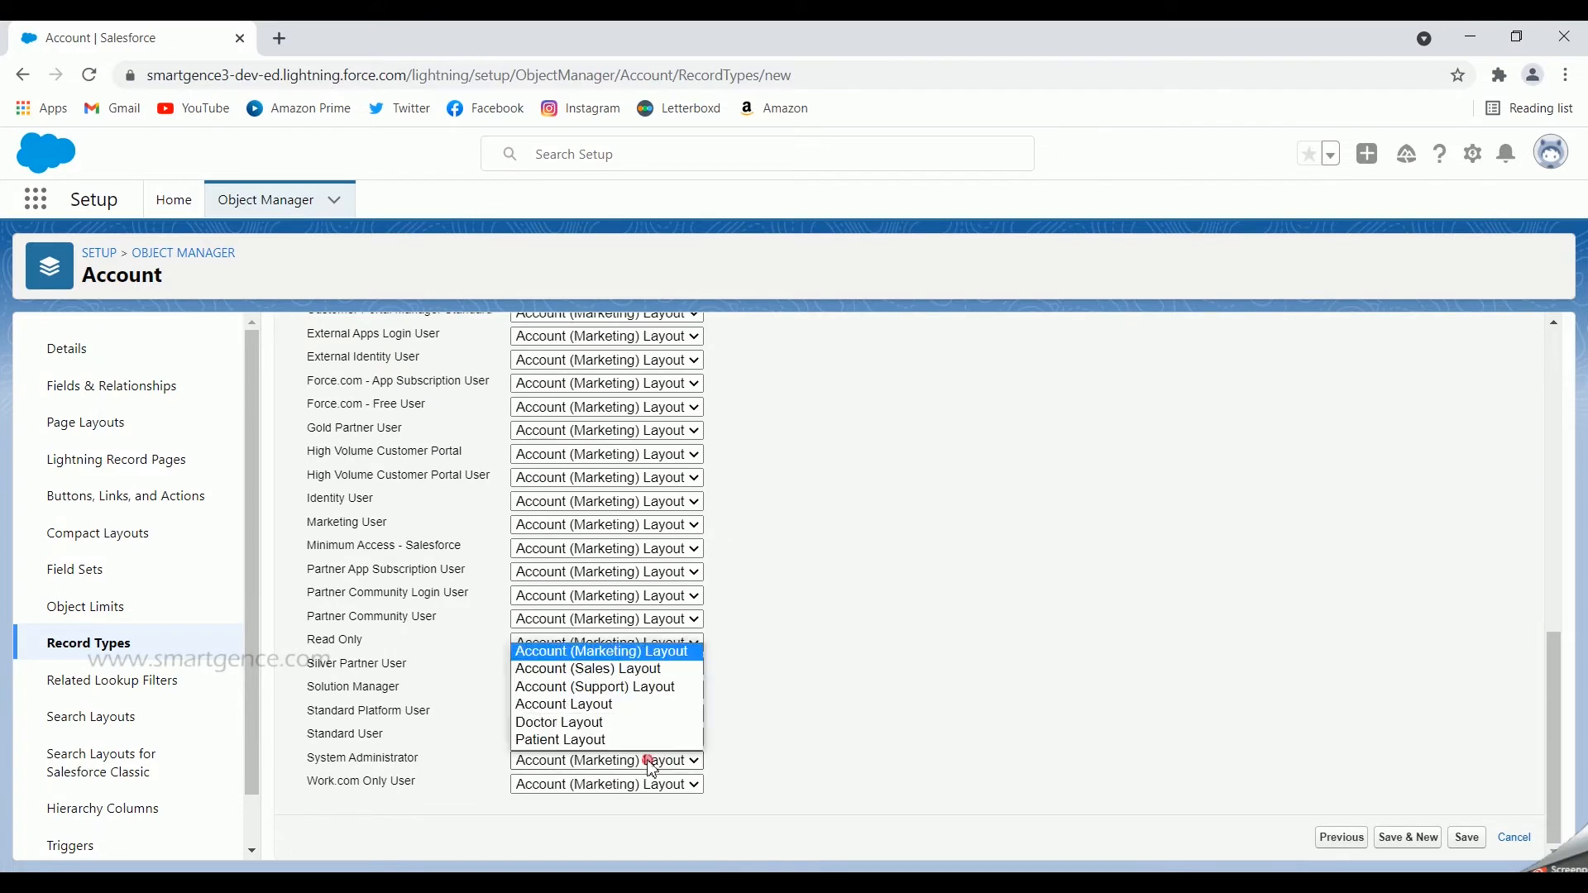
left_click(610, 727)
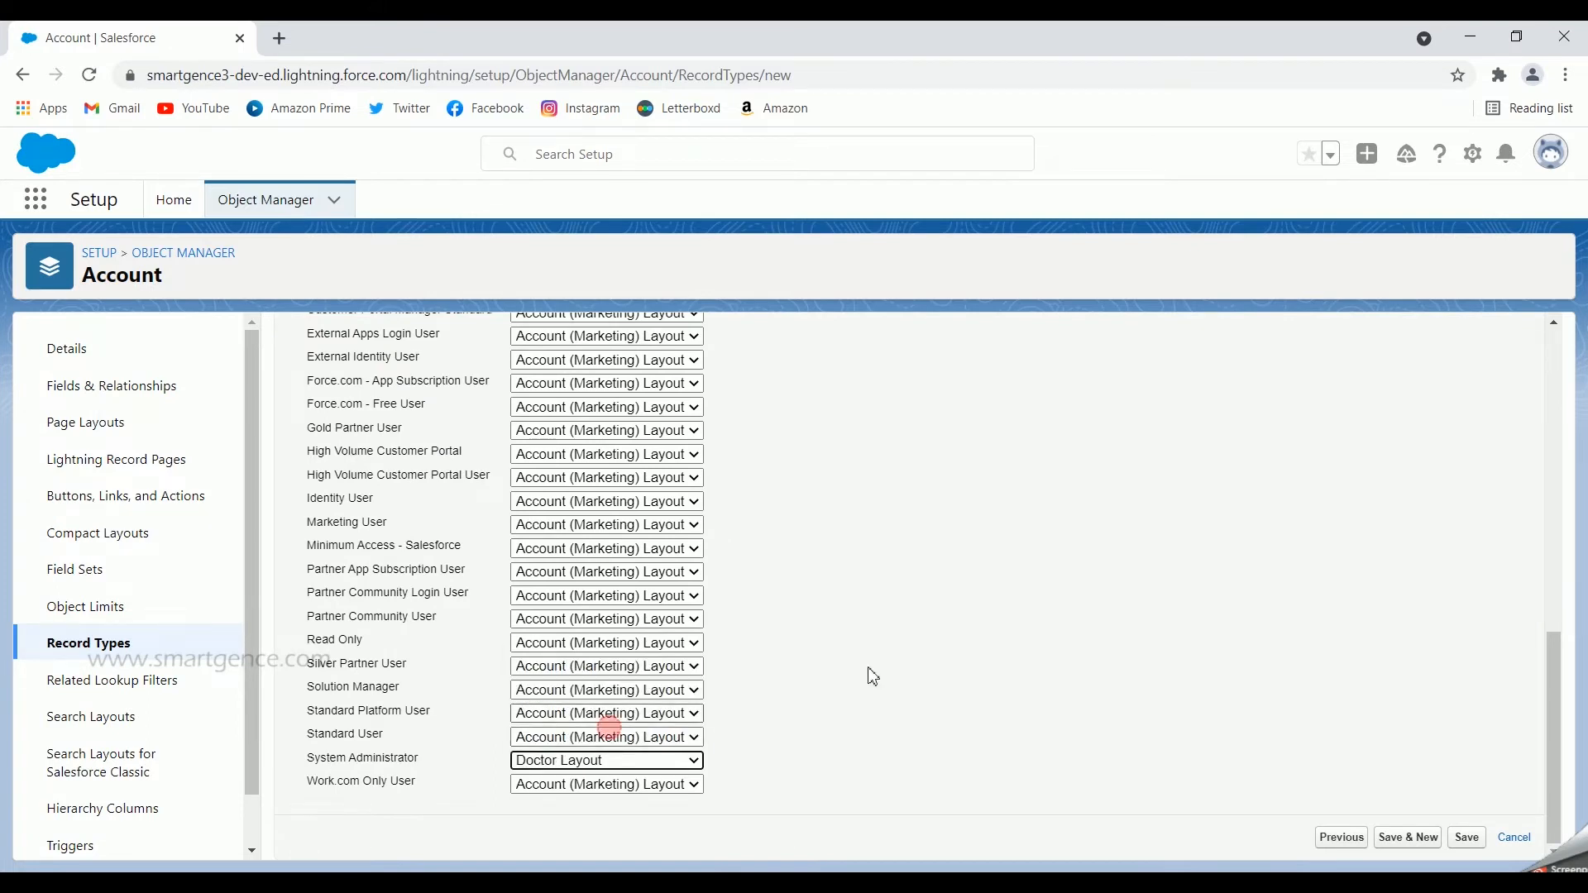
left_click(1466, 838)
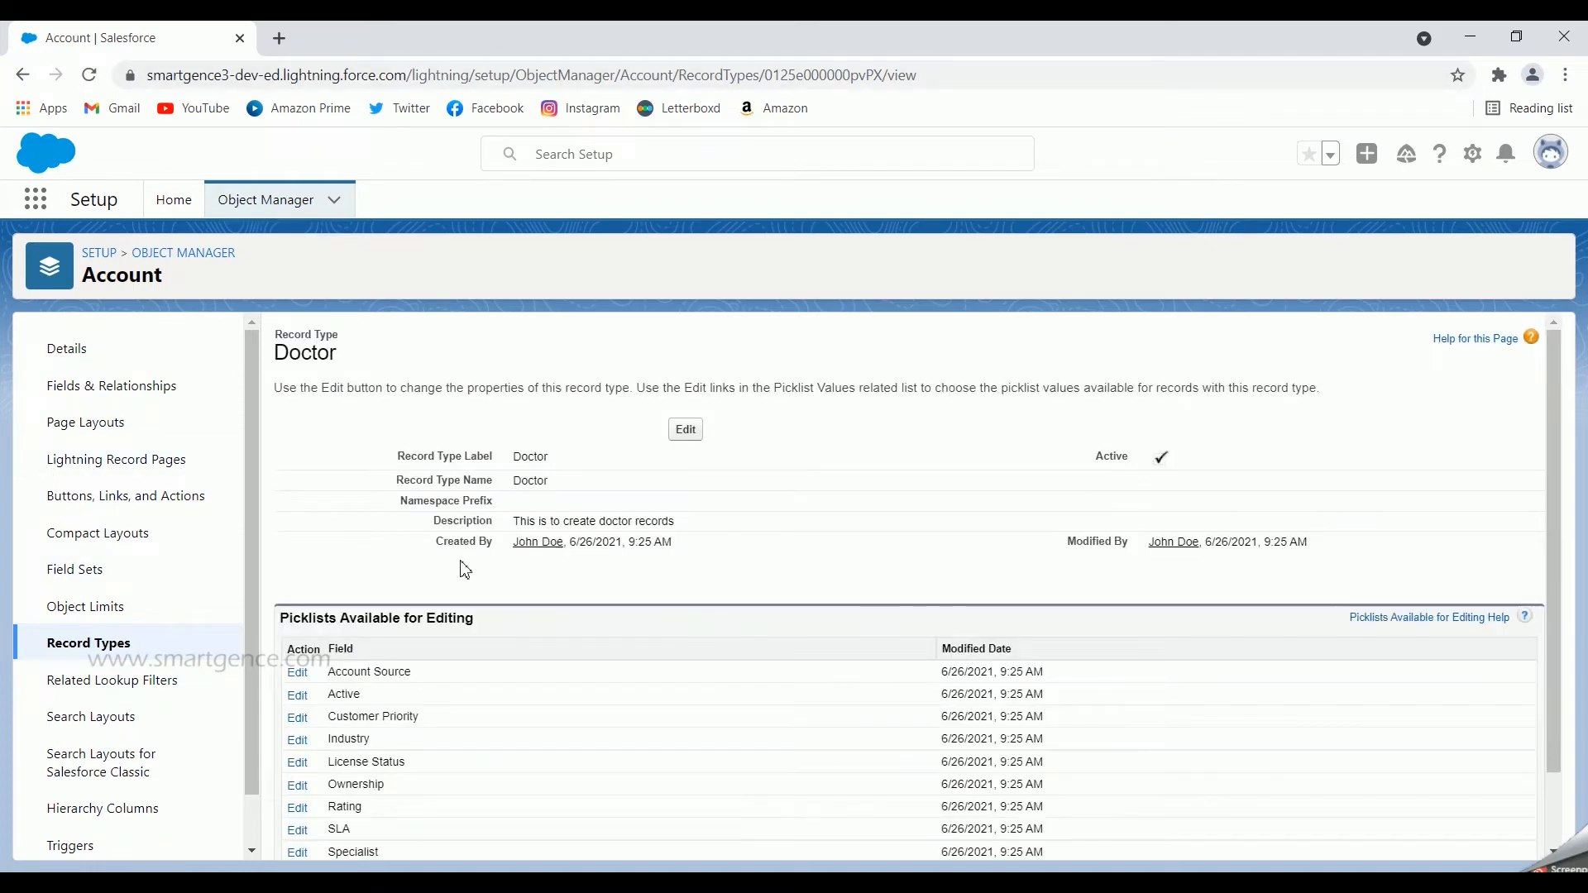
Step: In the Doctor record type's Specialist picklist, add Dermatologist, Ophthalmologist, Gynecologist and Other to the selected values and remove NA
scroll(697, 548, "down", 1)
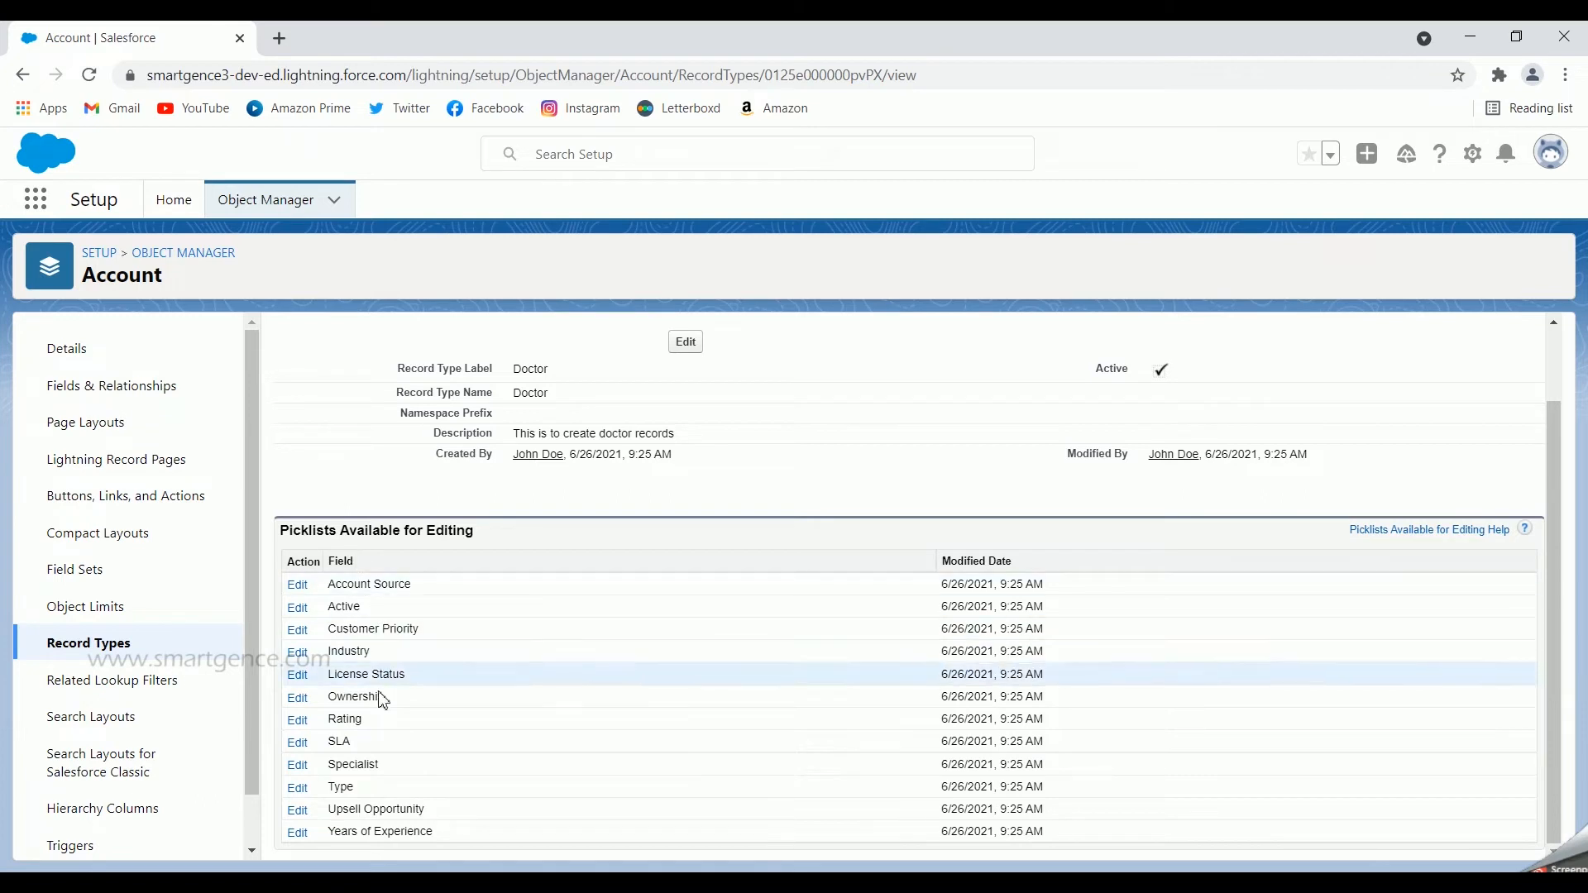
left_click(303, 764)
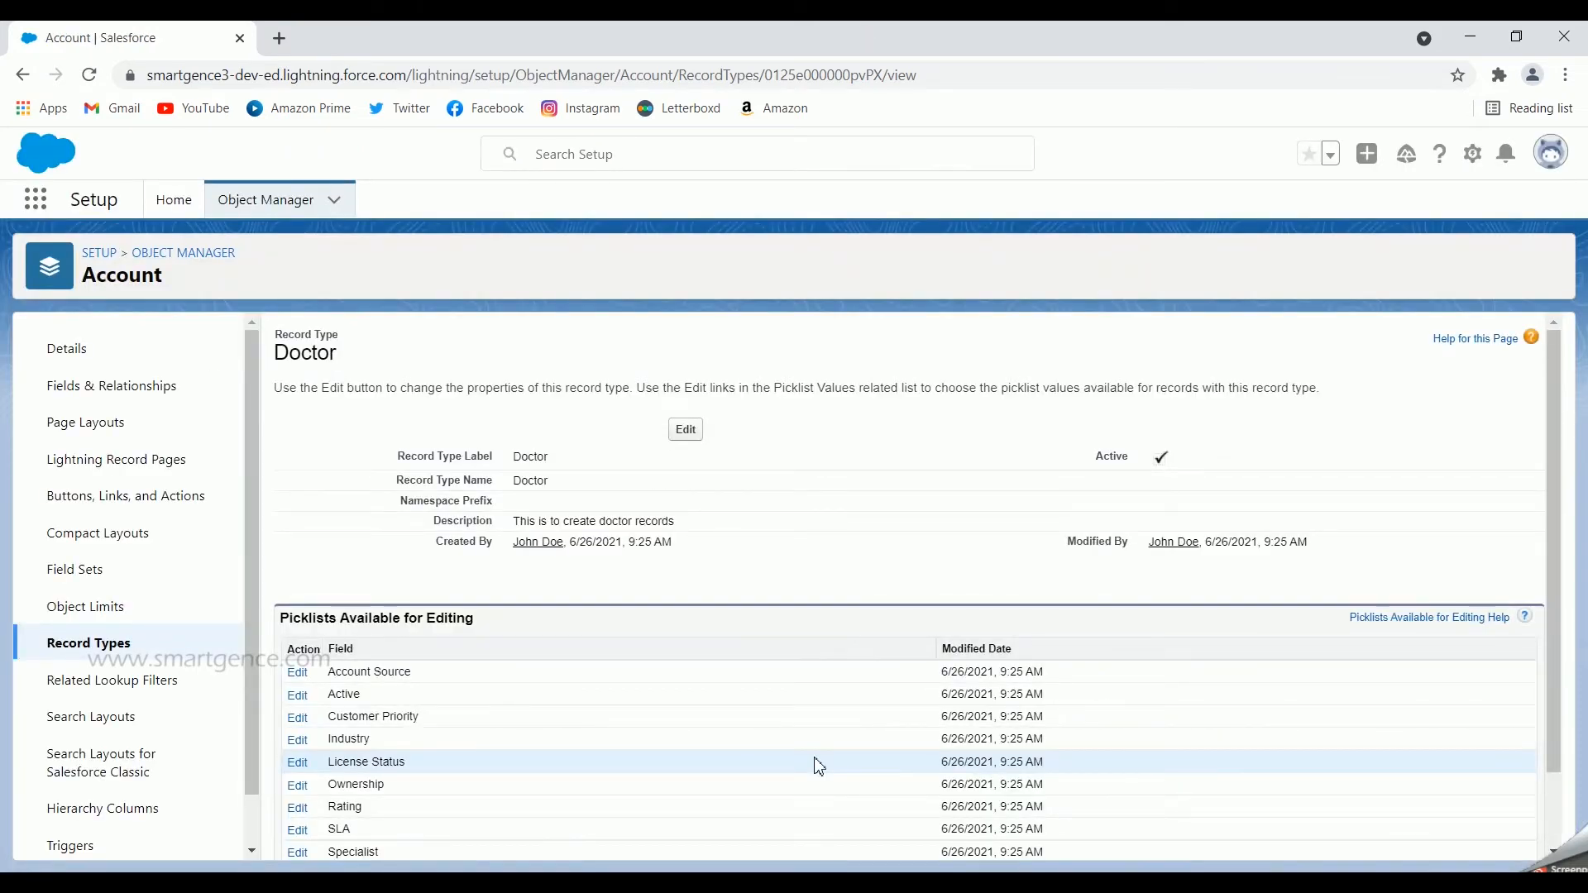
scroll(818, 766, "down", 1)
left_click(298, 762)
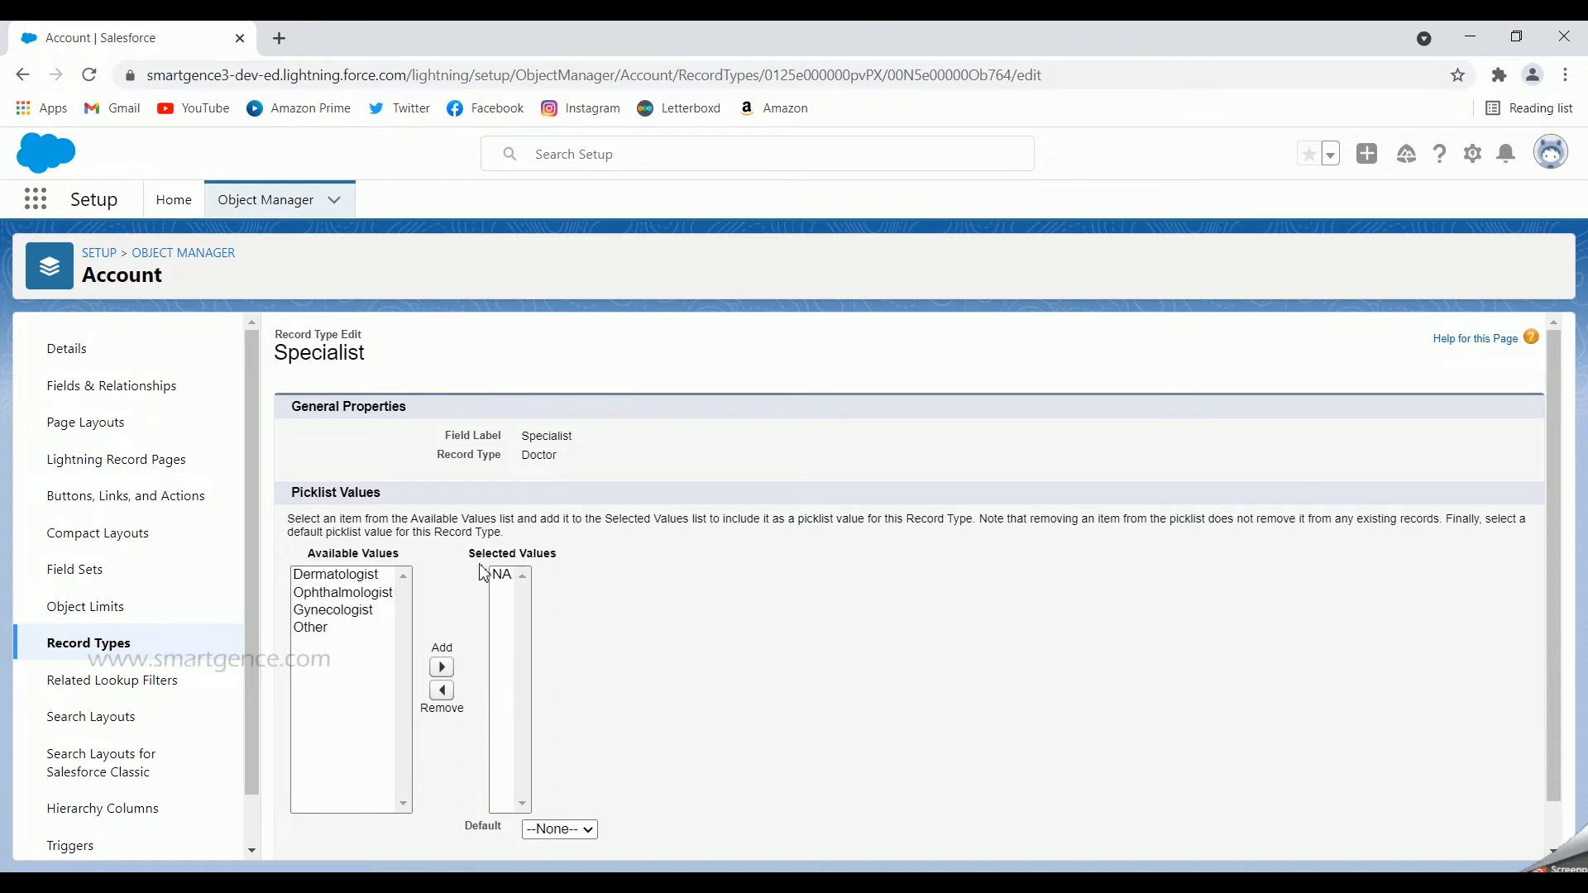
left_click(358, 581)
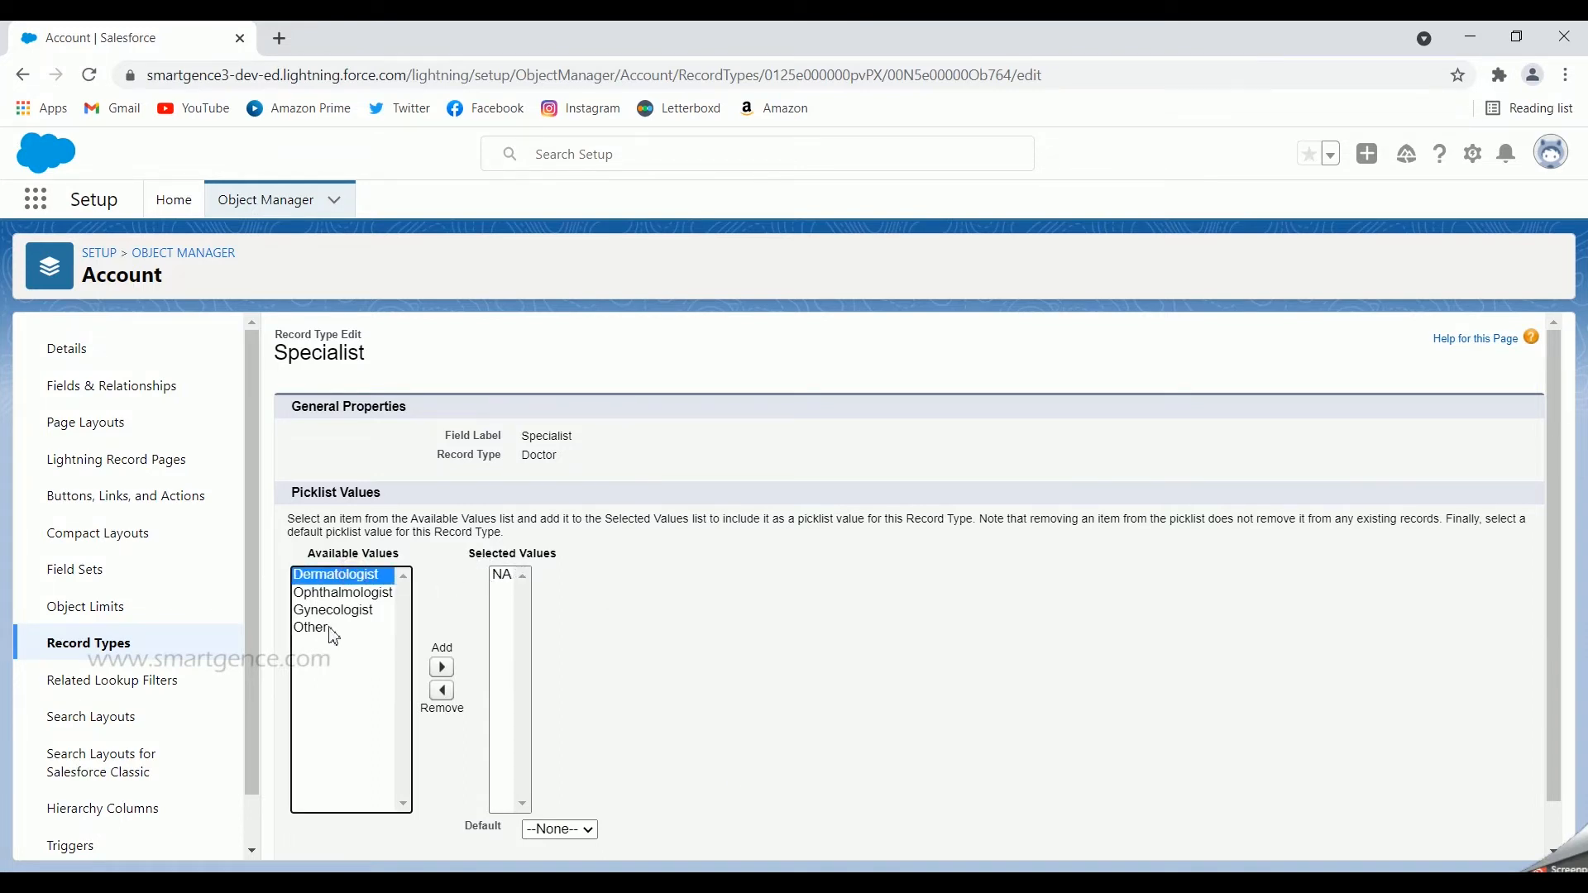
left_click(331, 630, "shift")
left_click(452, 671)
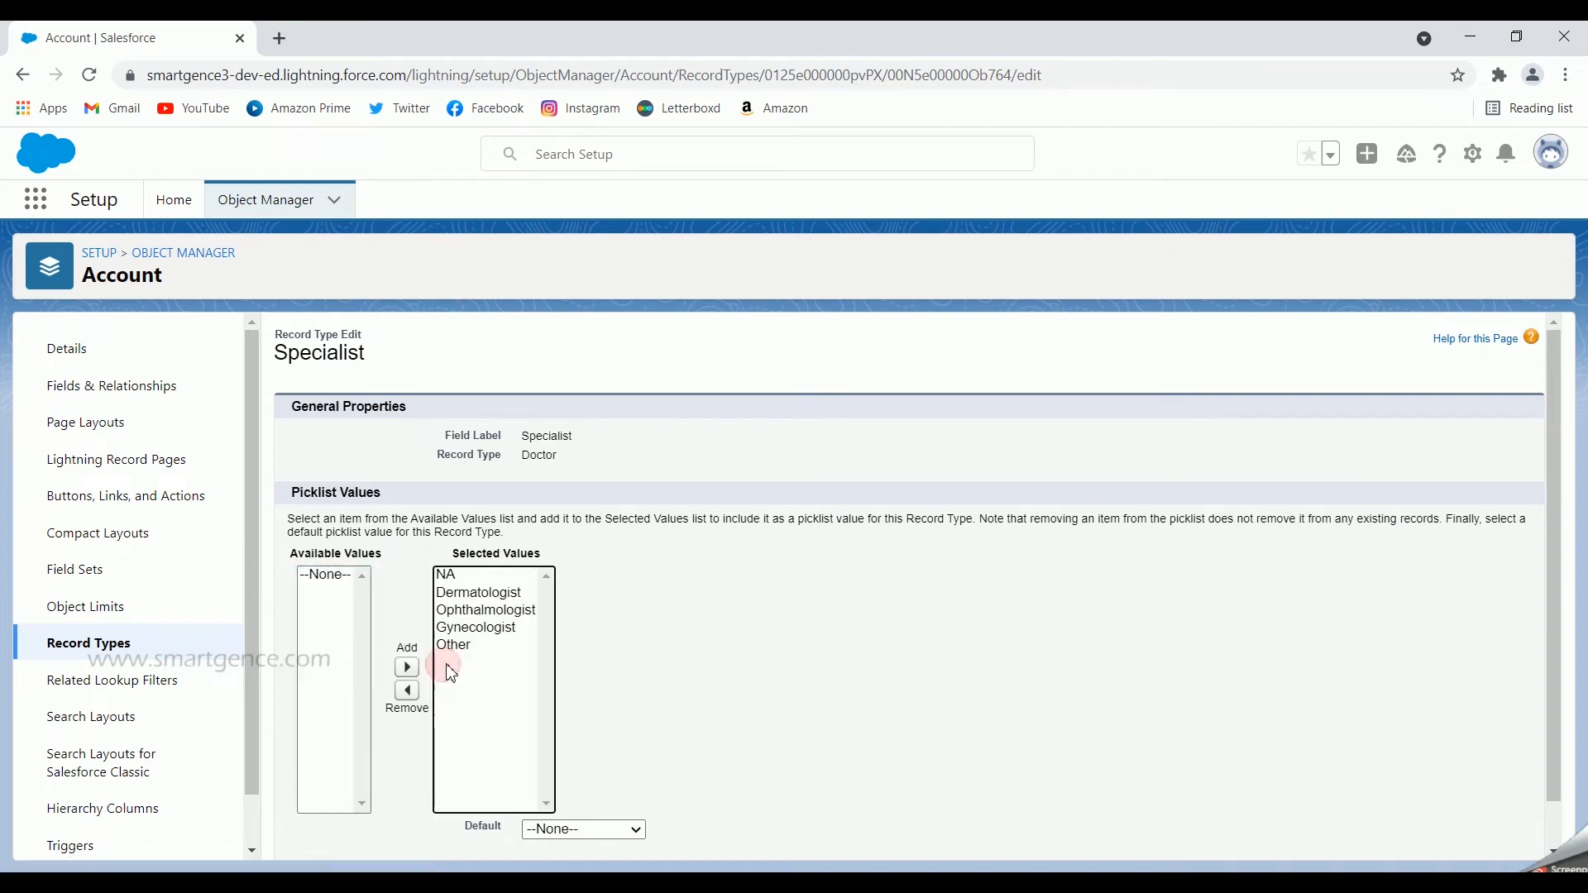
left_click(451, 576)
left_click(406, 690)
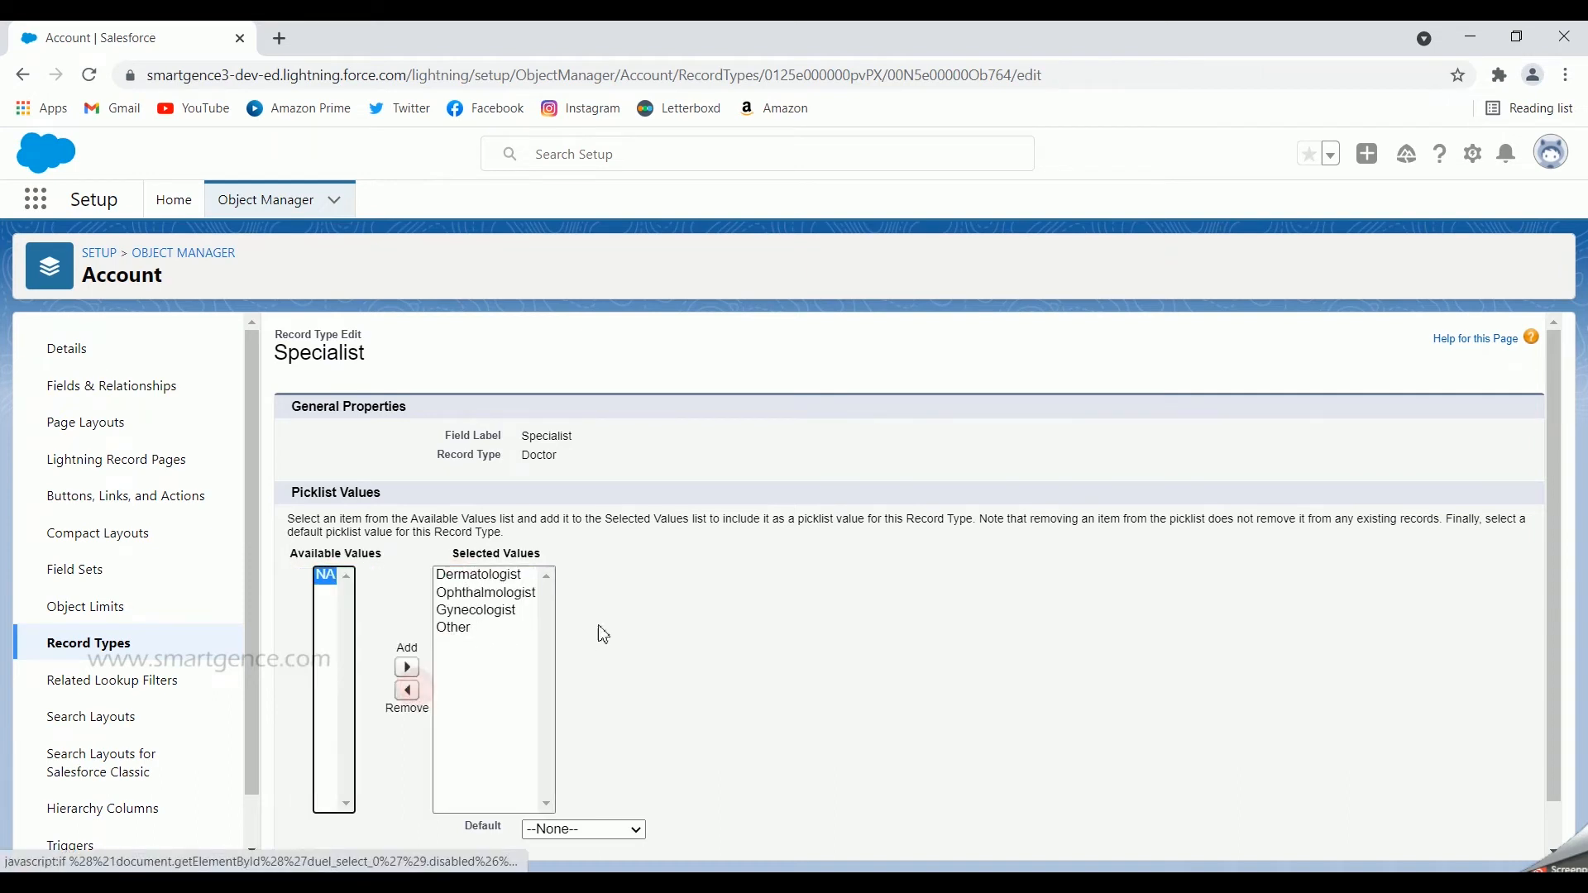
Step: Set Dermatologist as the default Specialist value for the Doctor record type and save the picklist
scroll(602, 638, "down", 1)
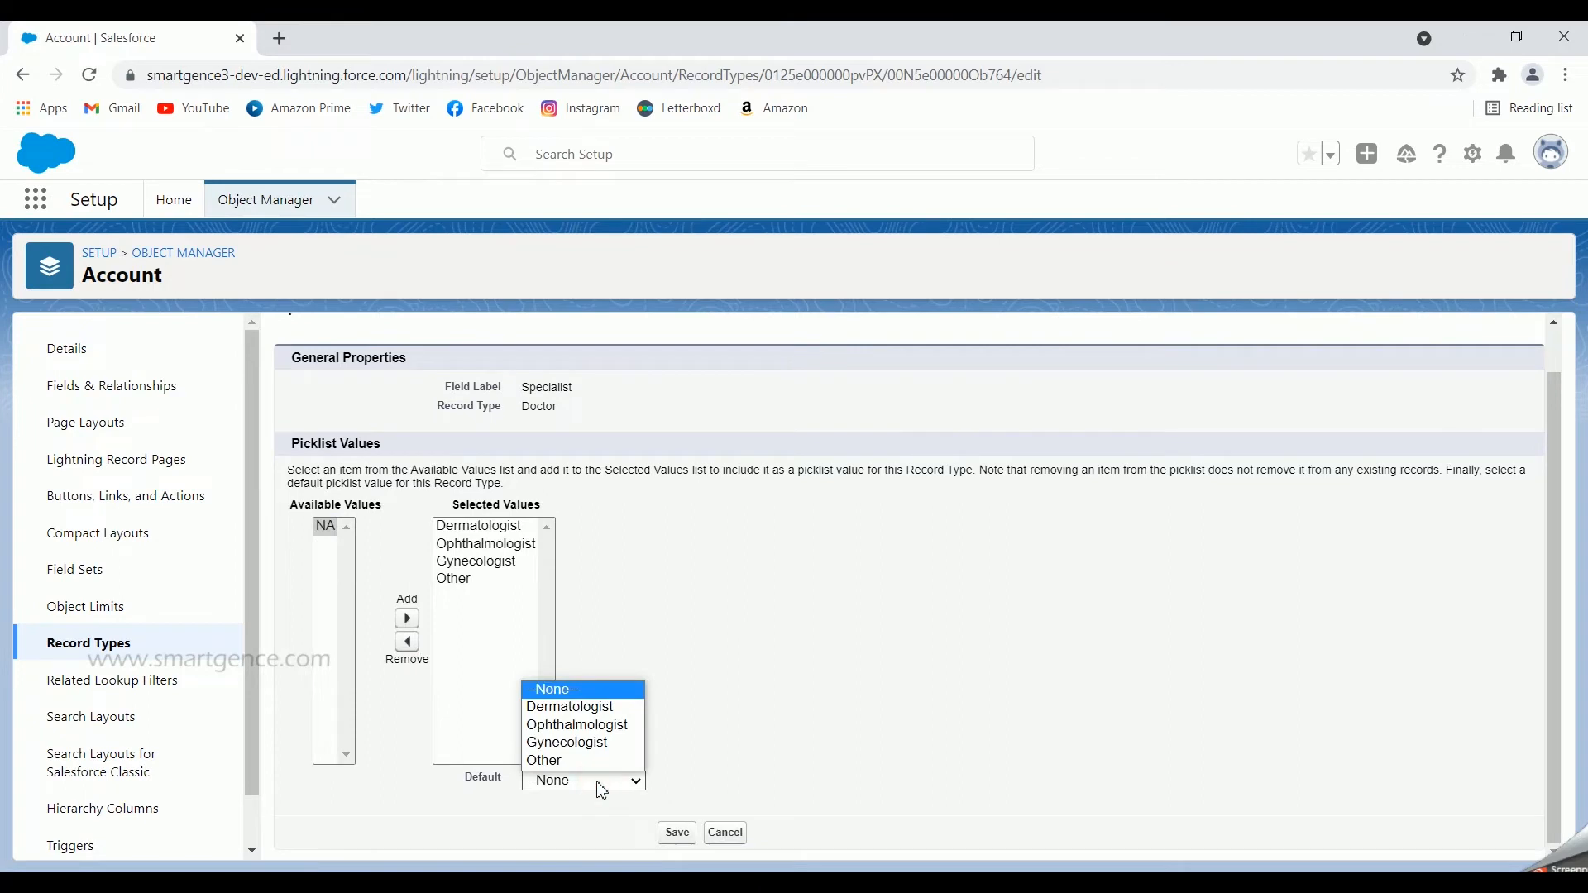
left_click(613, 708)
left_click(677, 837)
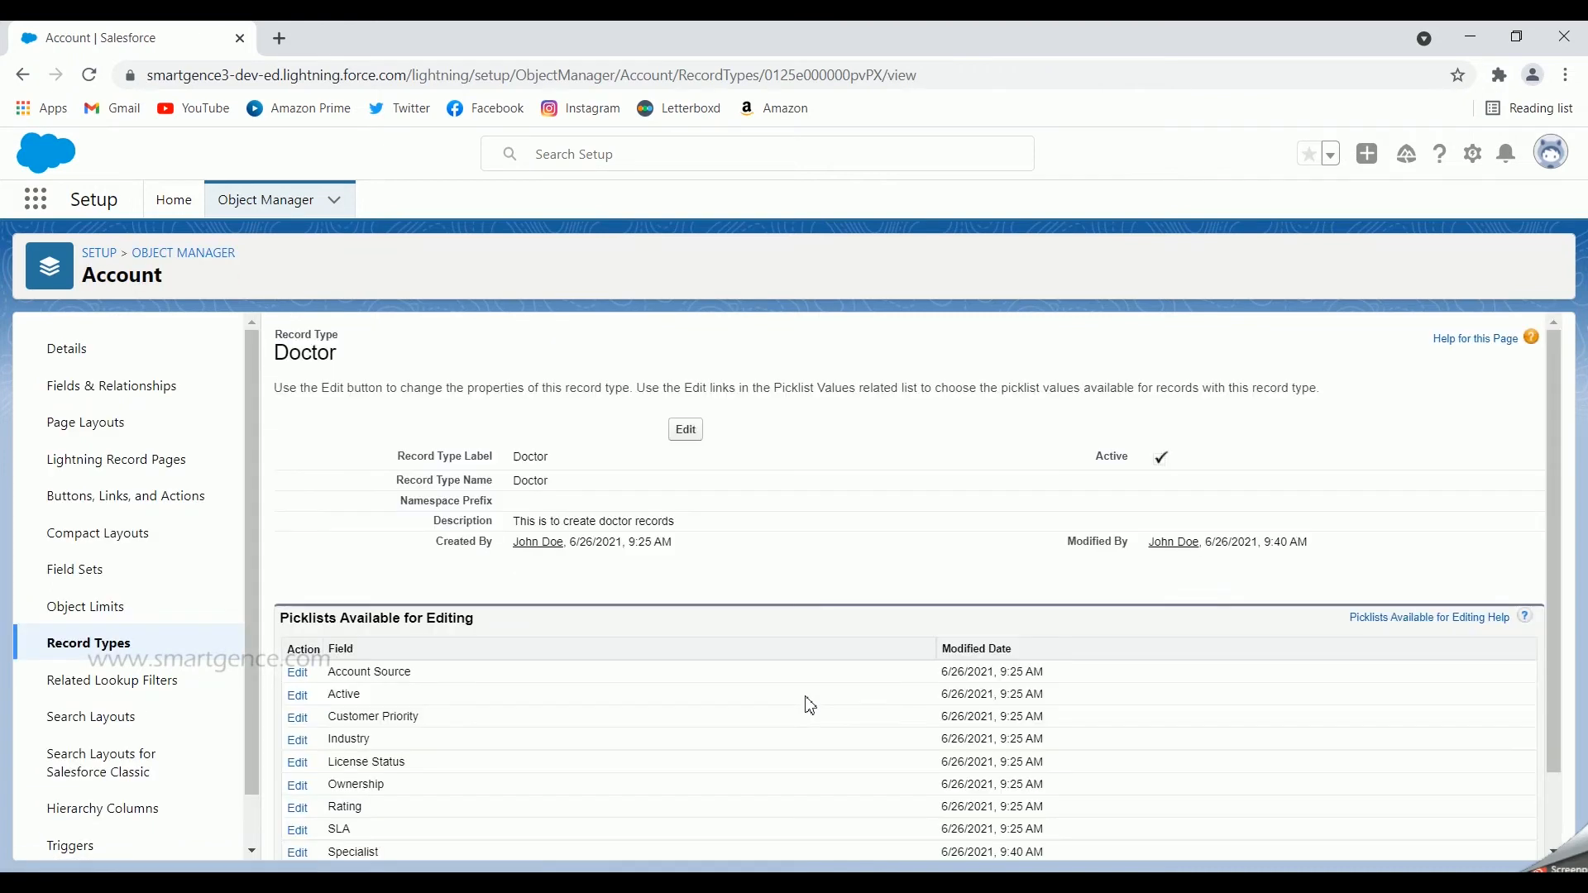
Step: View the Account page layout assignments and open the System Administrator's Doctor Layout and Patient Layout in separate browser tabs
left_click(99, 662)
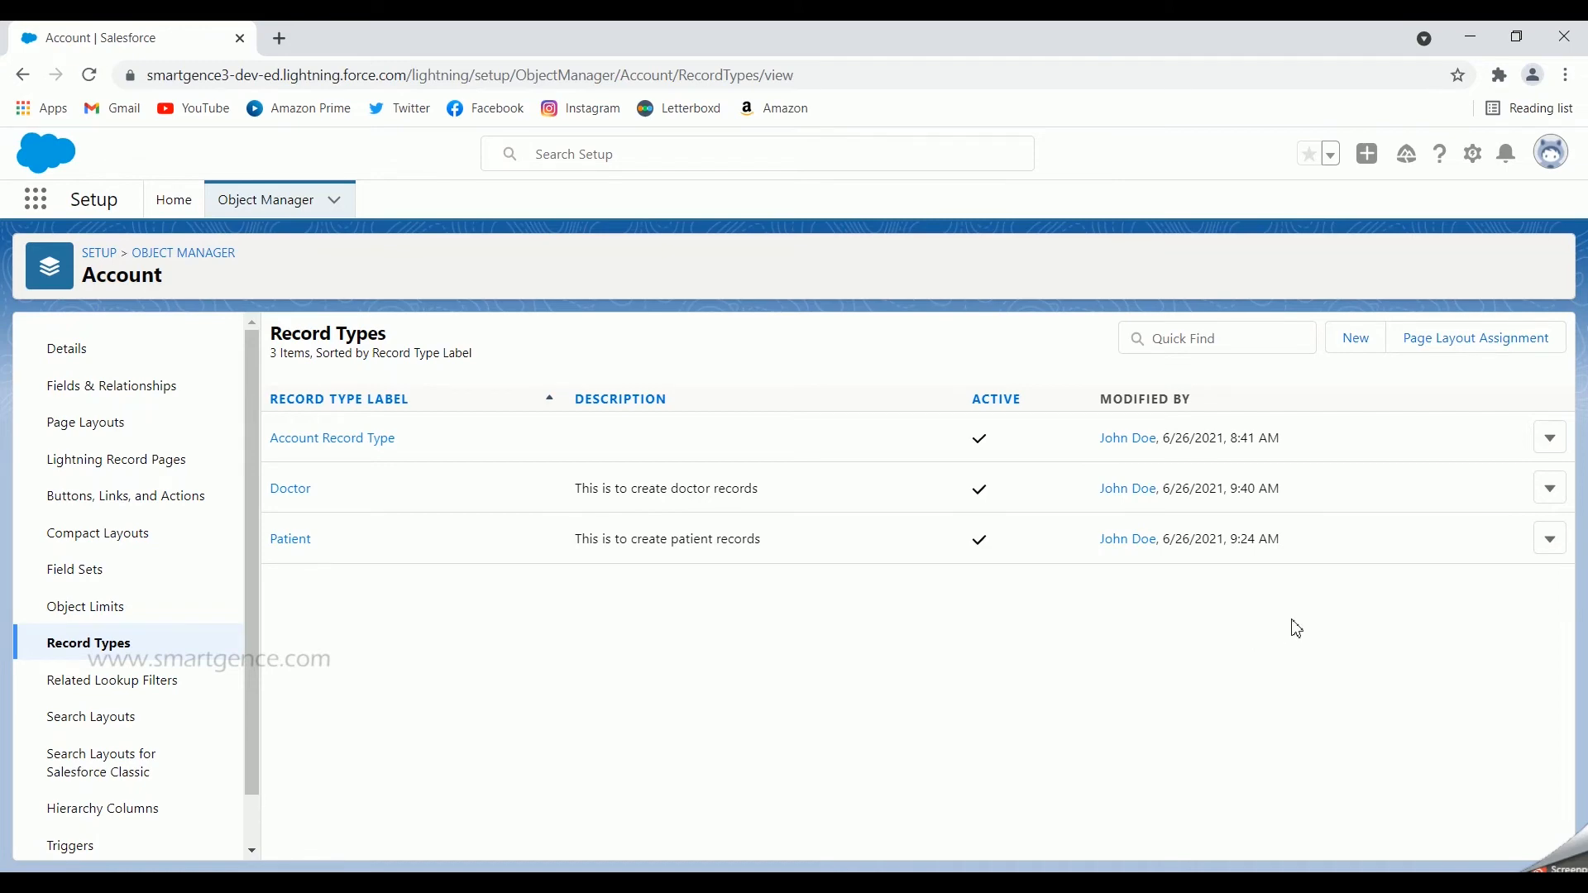
left_click(1468, 354)
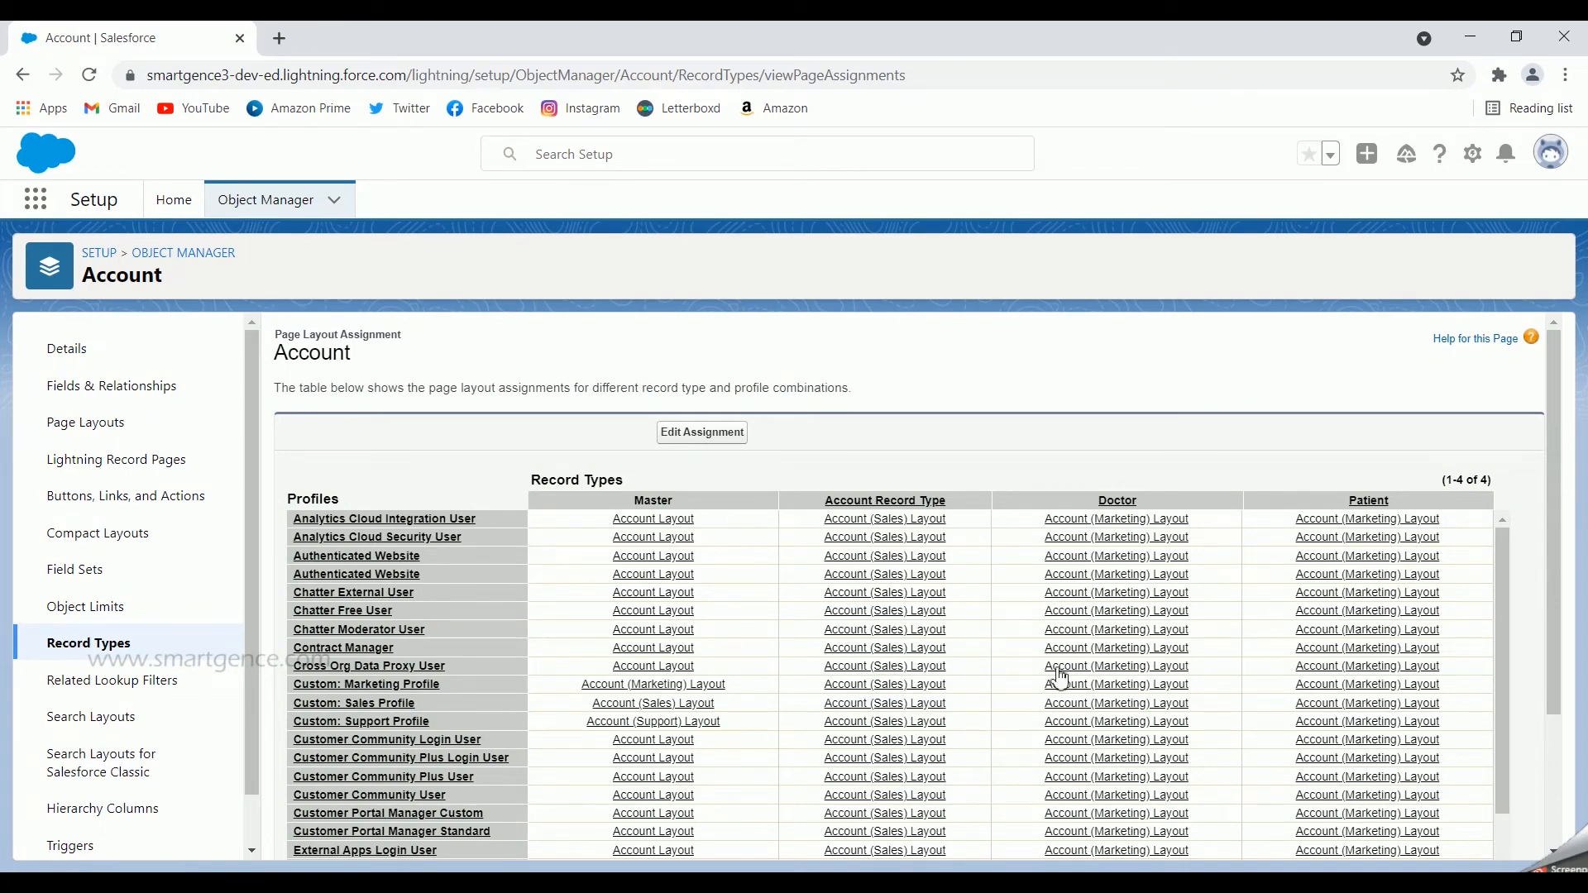
scroll(957, 584, "down", 6)
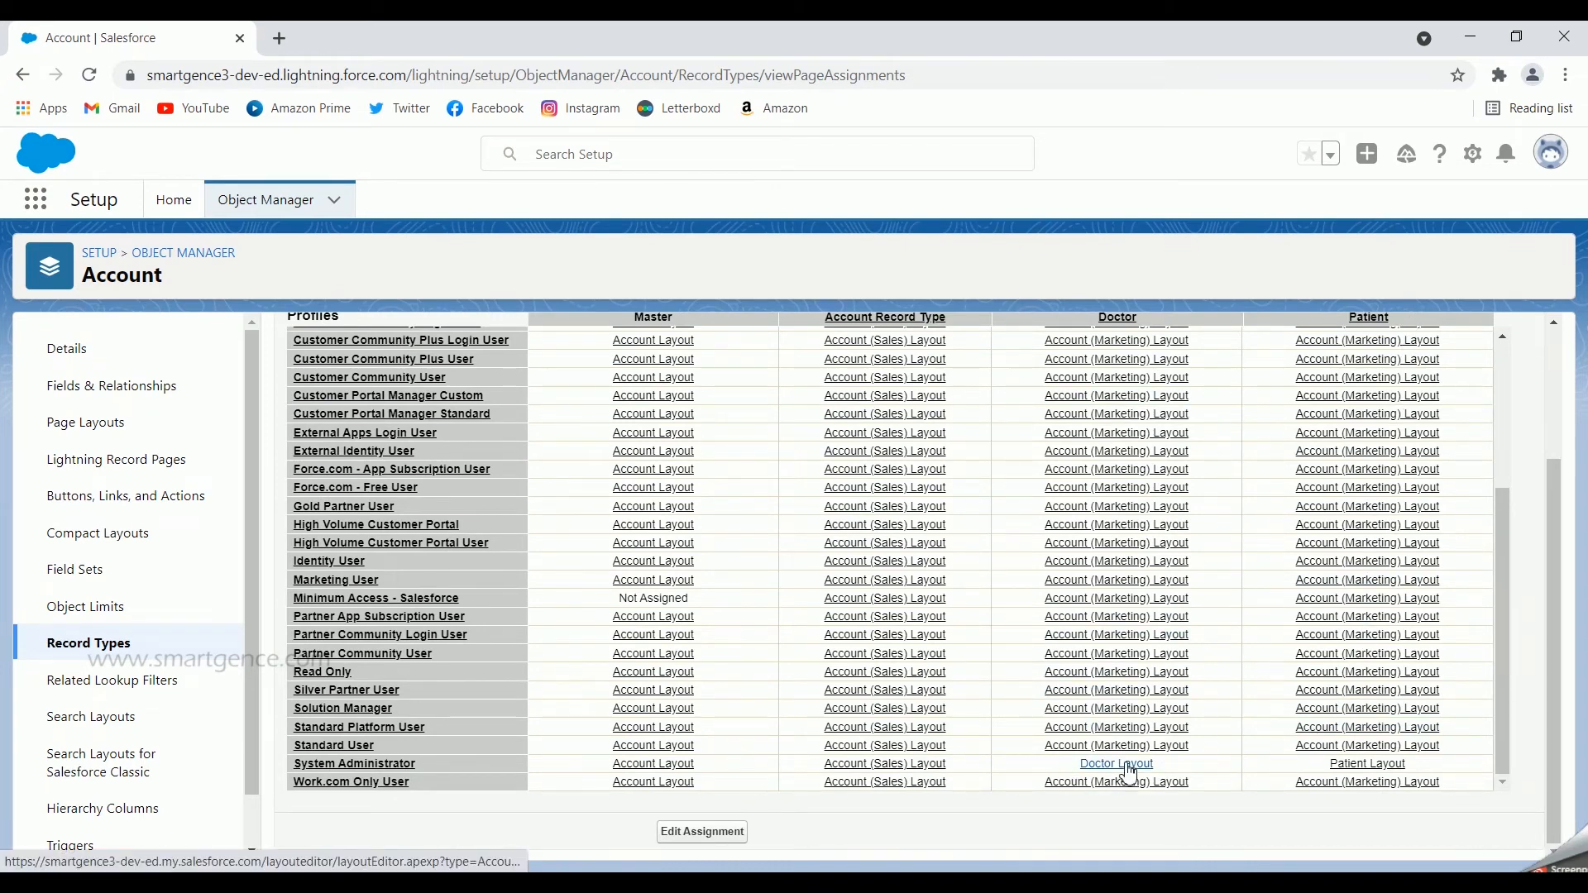
left_click(1348, 768)
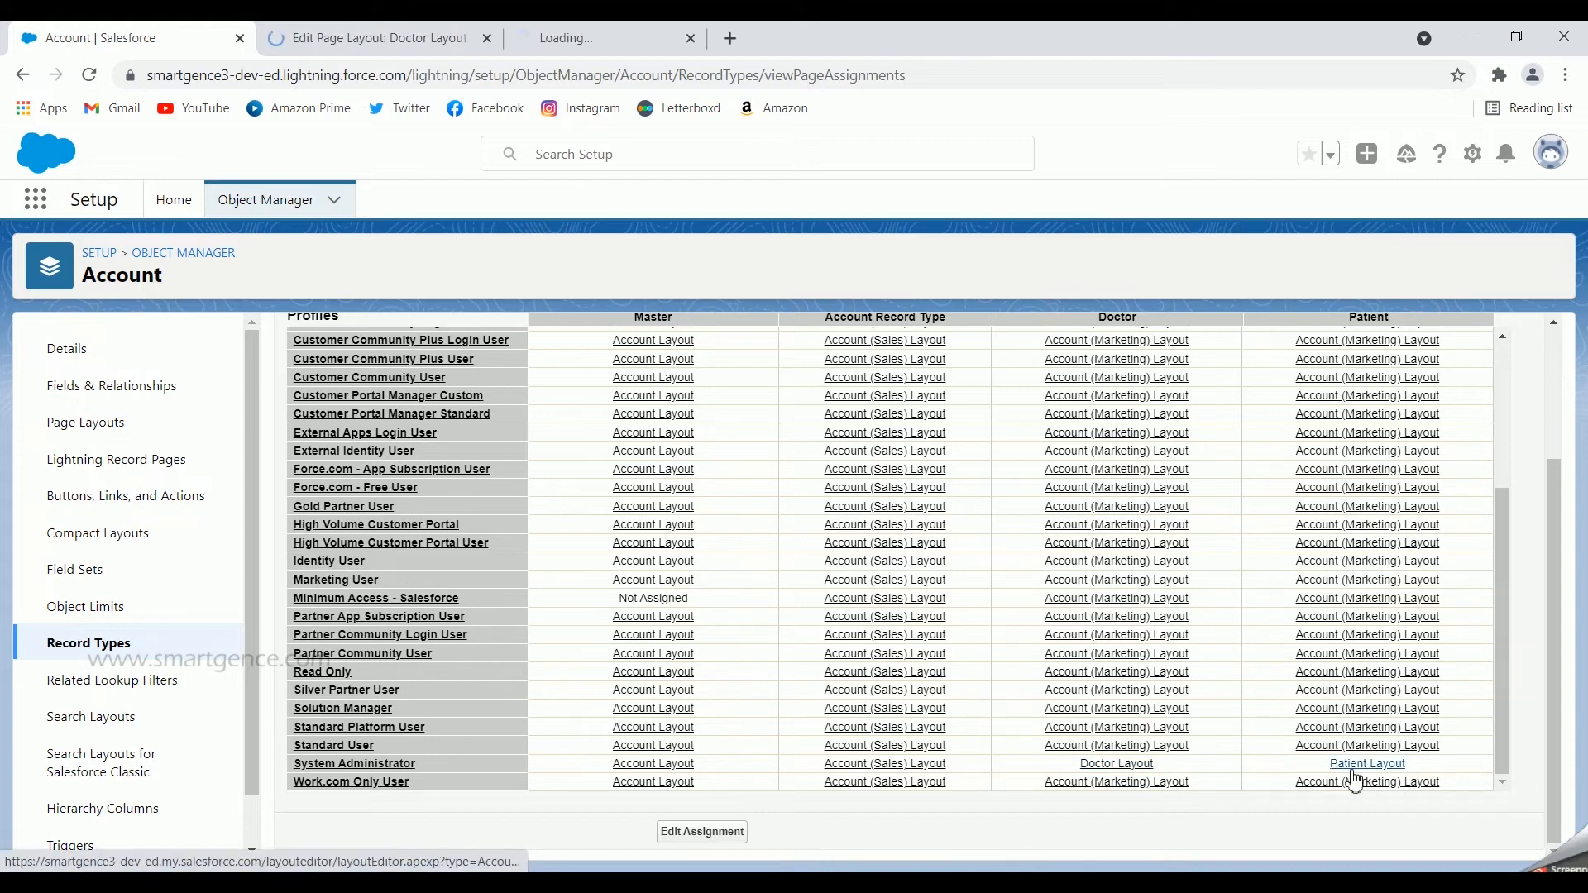
Step: Examine the detail fields and sections of the Doctor Layout and compare them with the Patient Layout
left_click(426, 38)
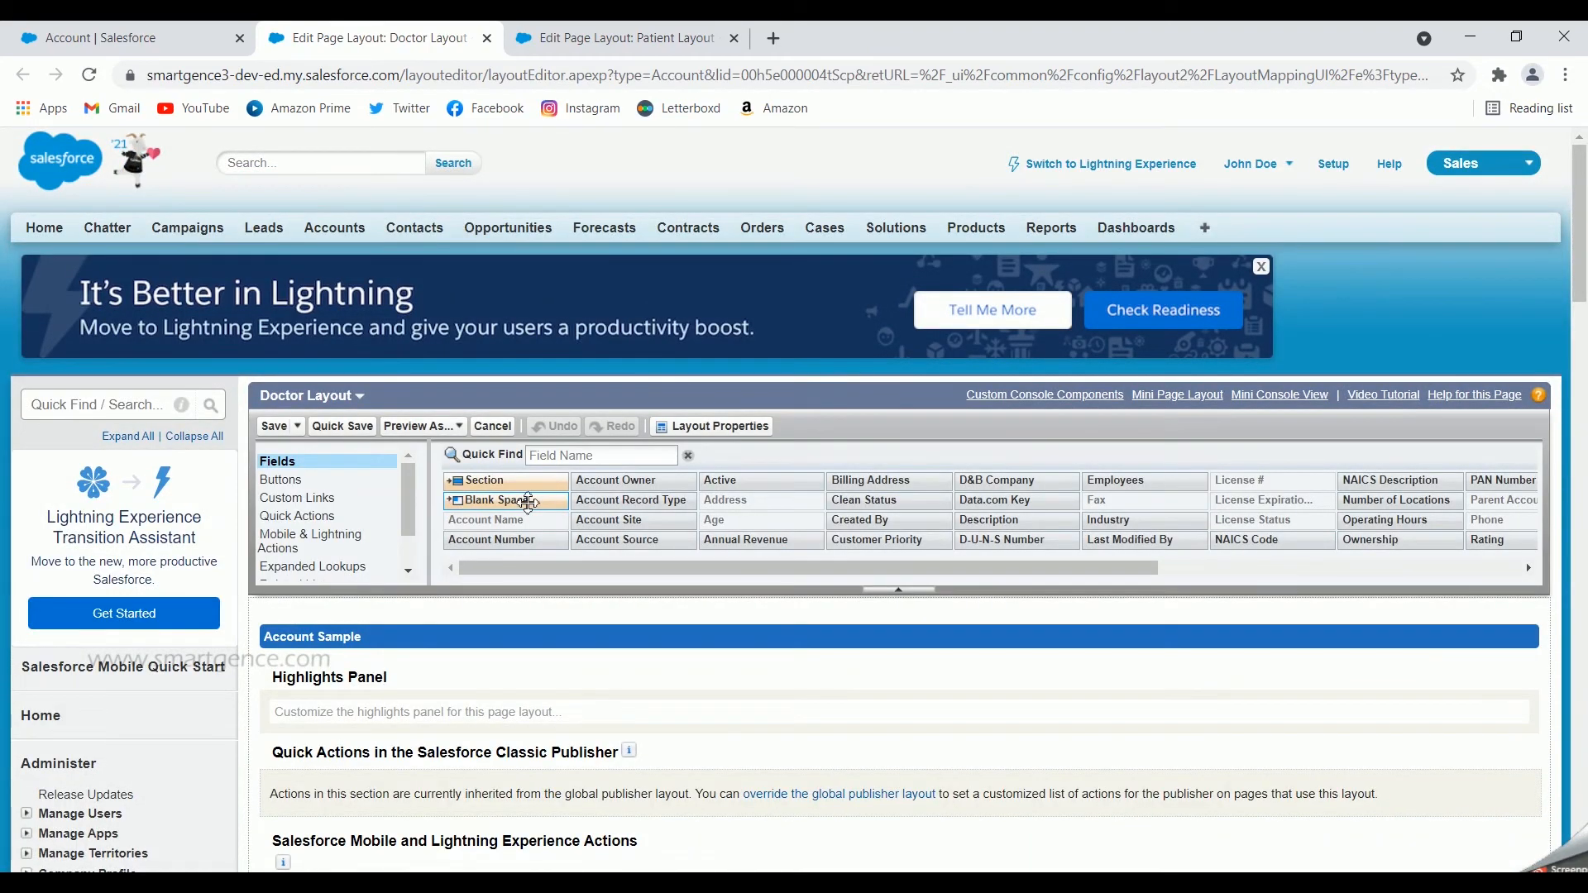
scroll(728, 703, "down", 2)
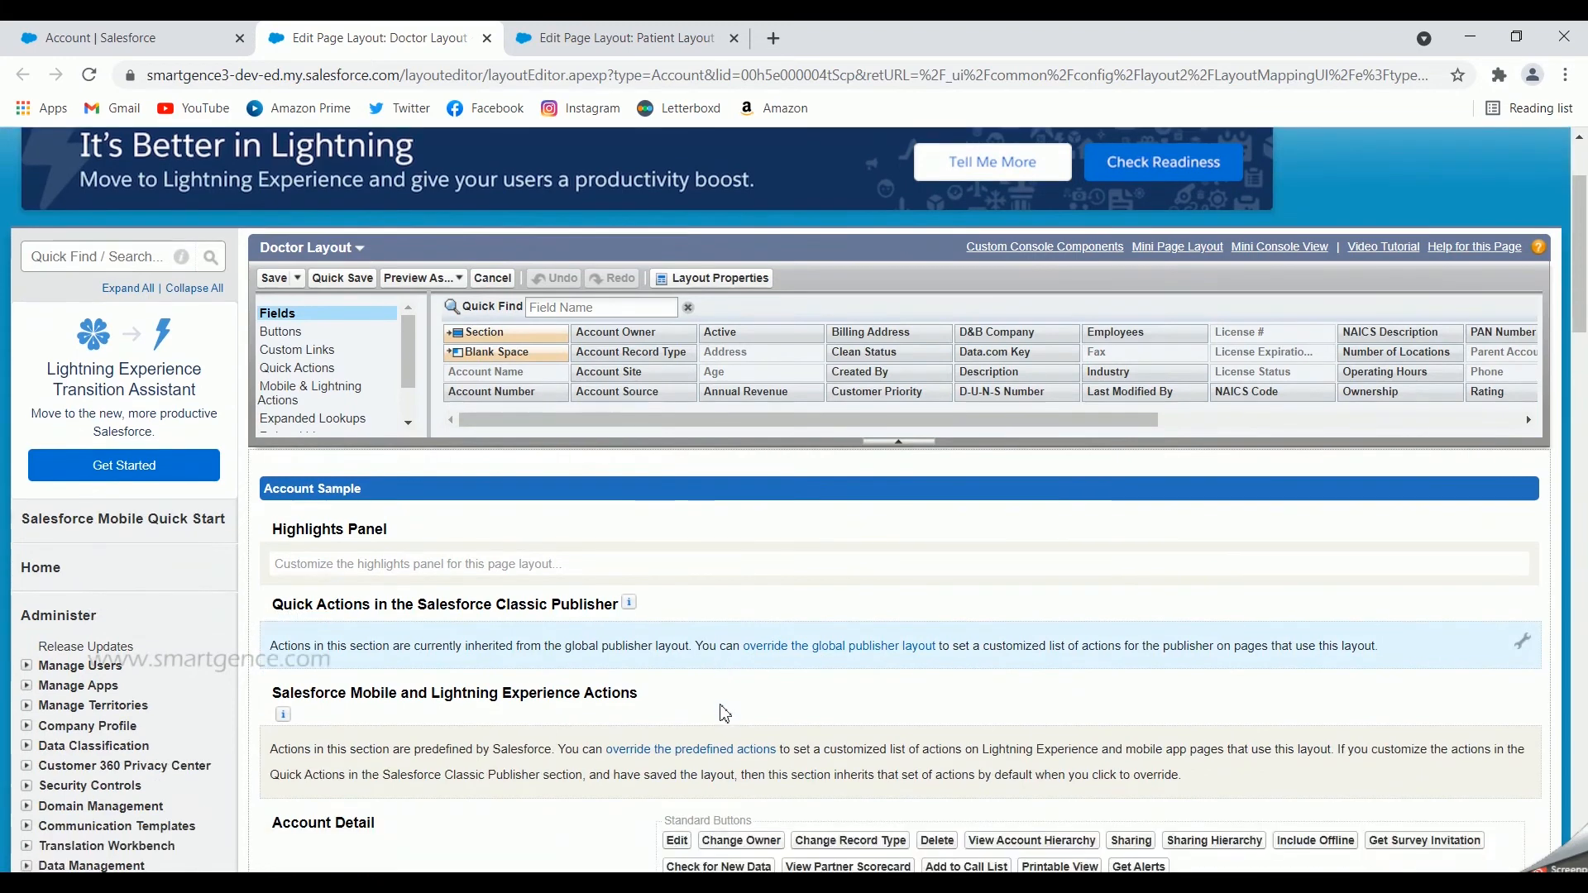
scroll(725, 713, "down", 5)
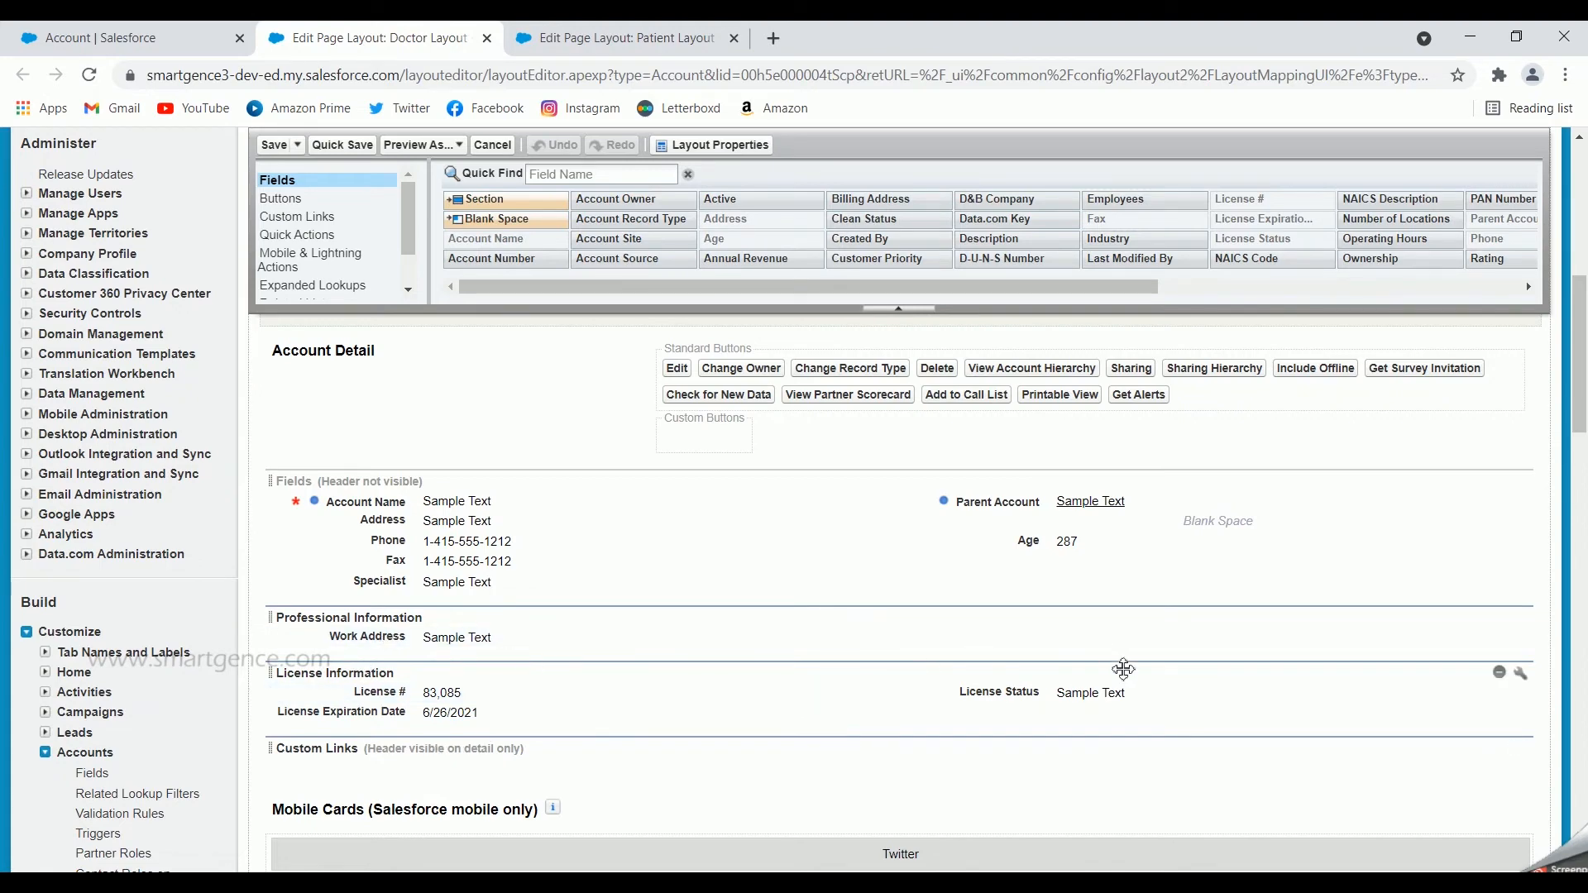
left_click(637, 38)
scroll(710, 659, "down", 1)
scroll(710, 659, "down", 8)
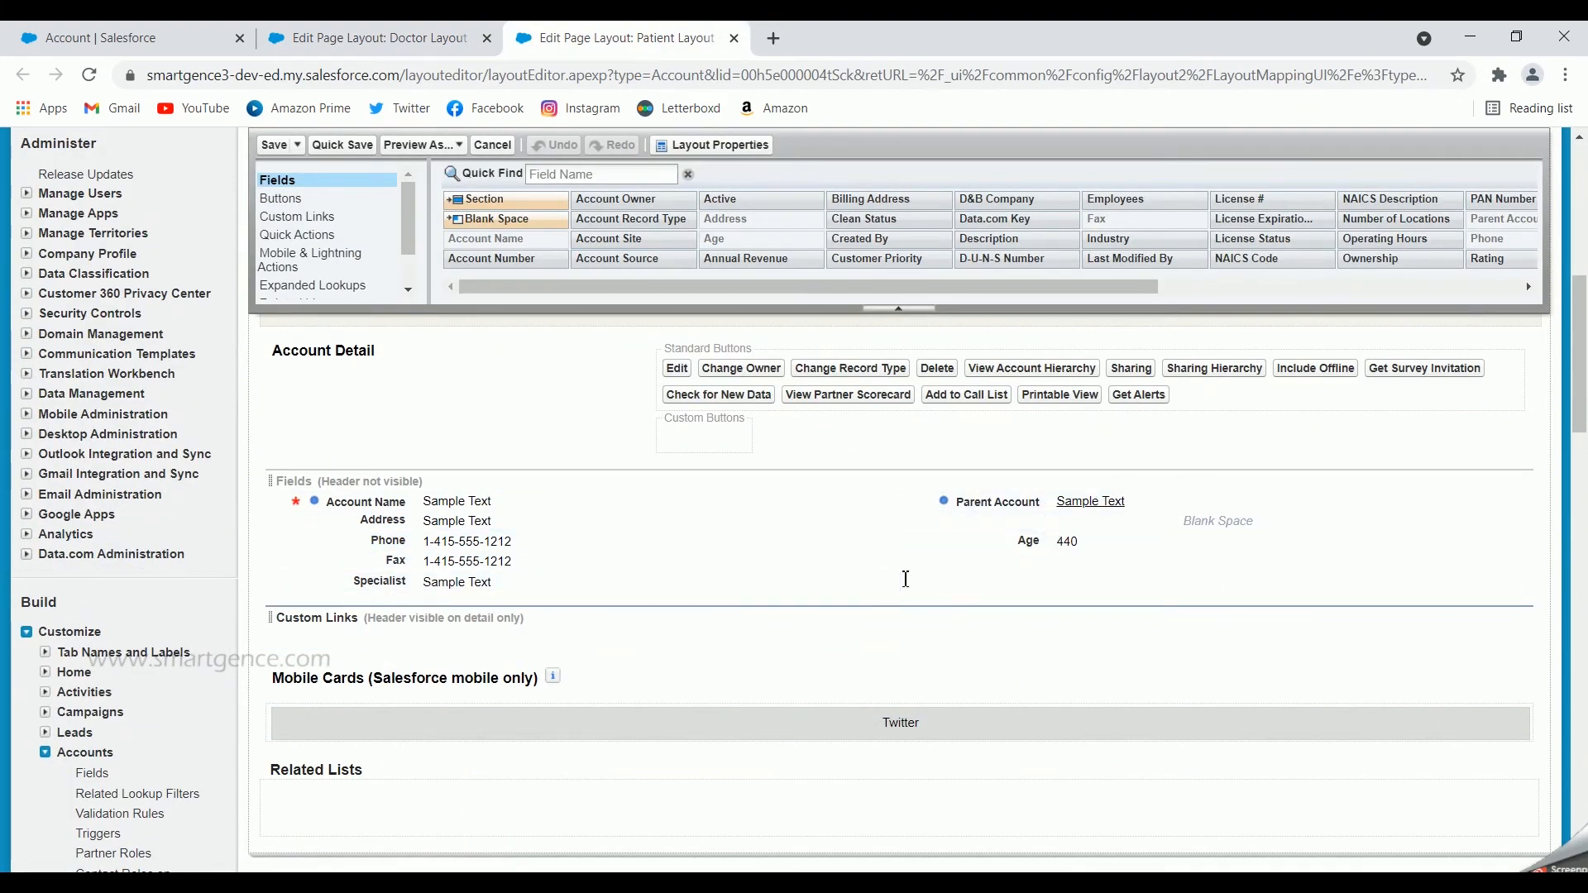
scroll(906, 579, "up", 3)
scroll(906, 579, "up", 4)
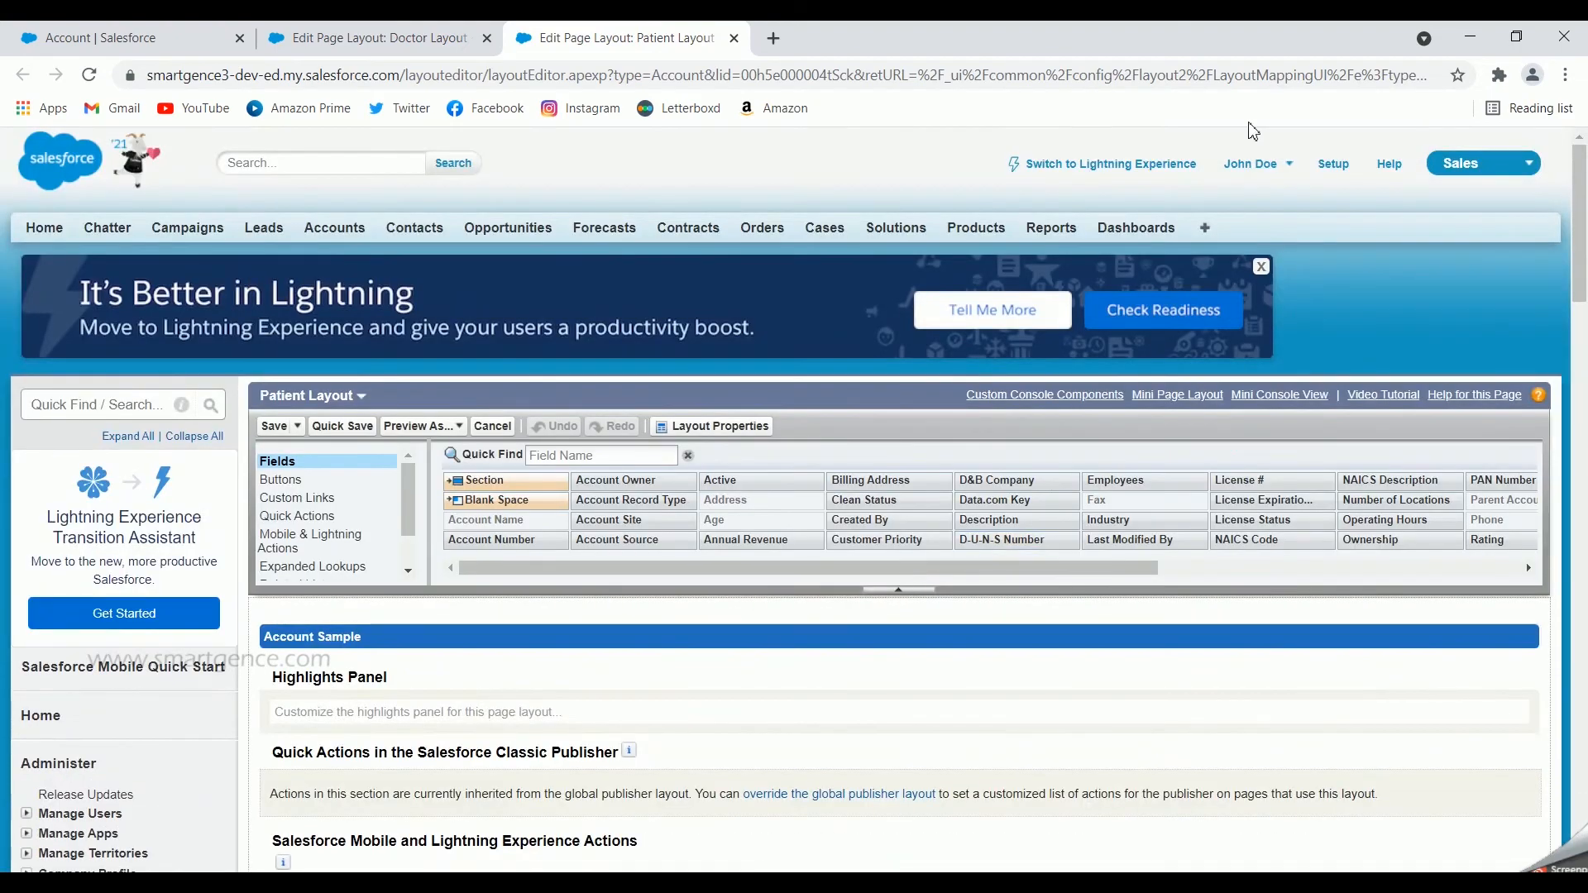
Step: Duplicate the Account setup browser tab and open the Accounts list in the copy by searching for "accou"
left_click(181, 46)
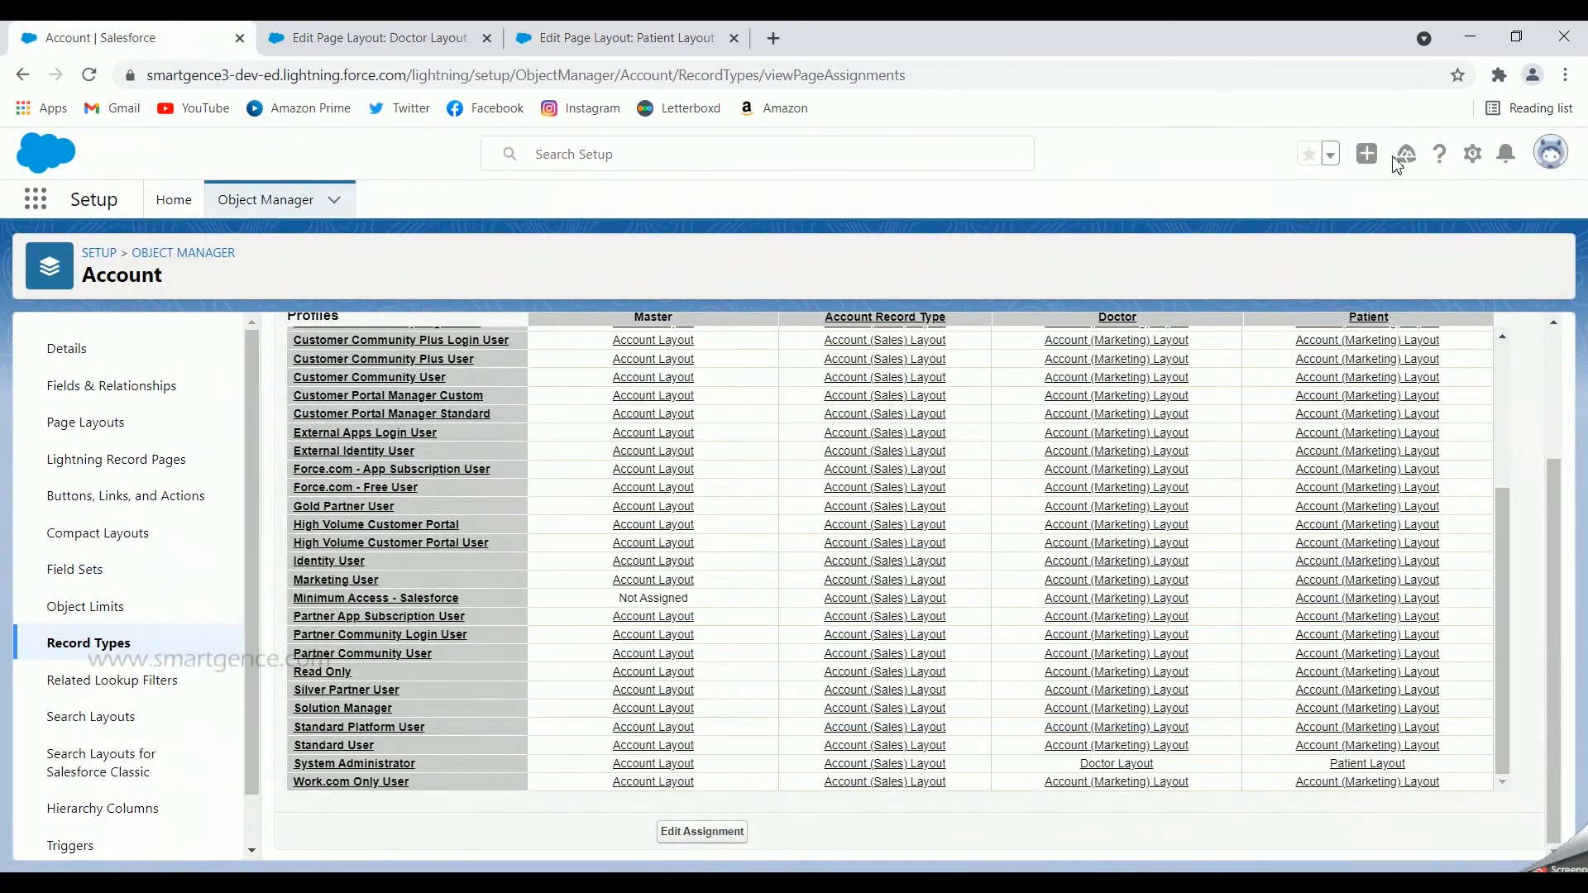
left_click(1472, 165)
right_click(178, 28)
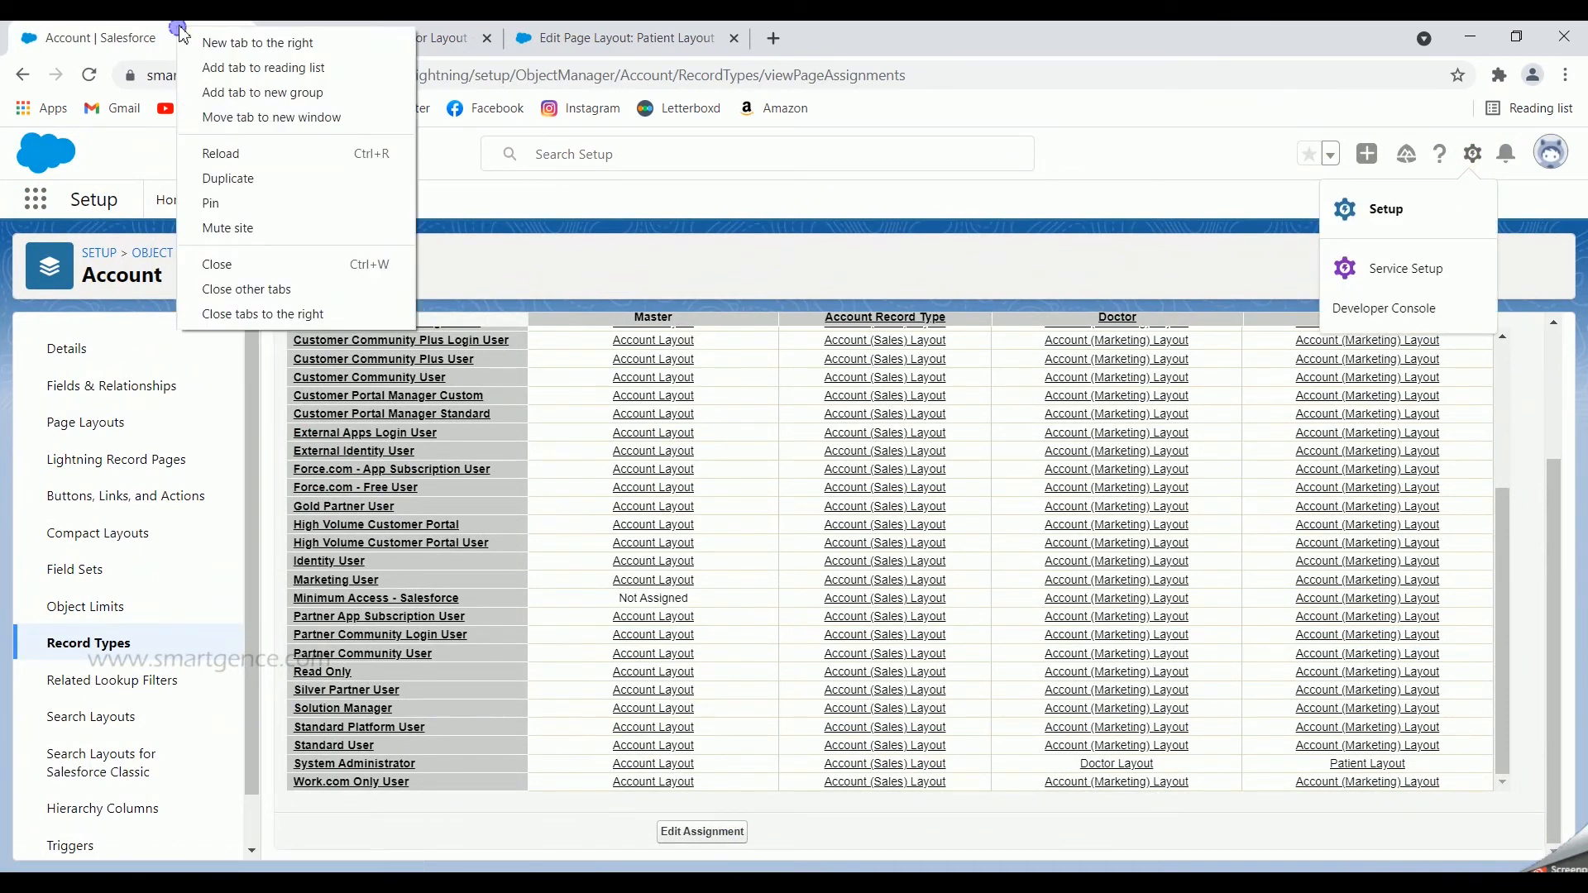
left_click(242, 177)
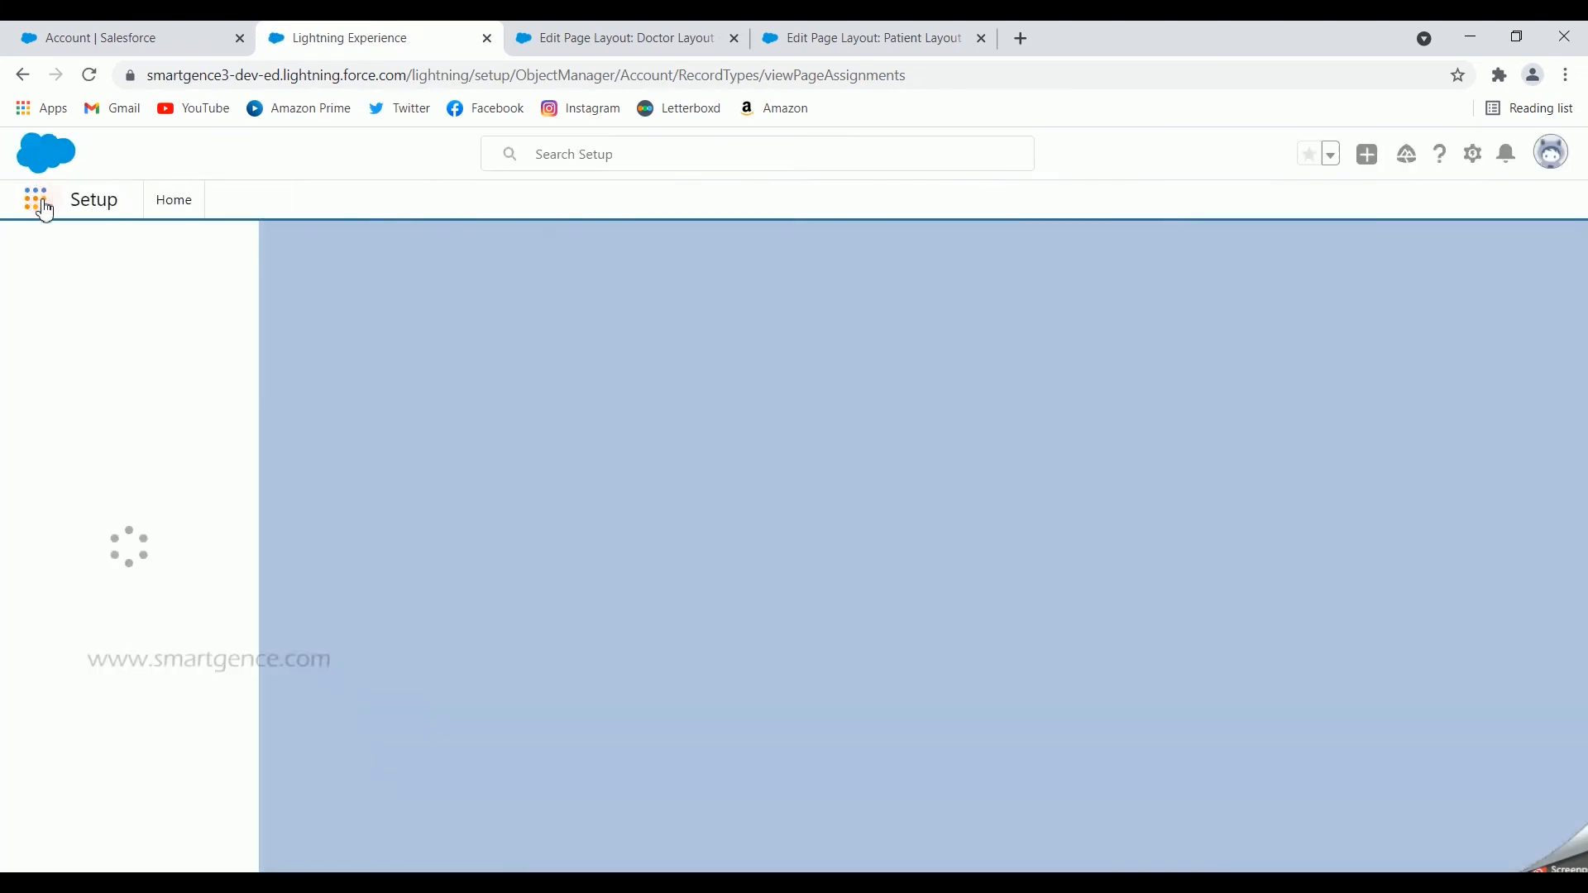
left_click(44, 206)
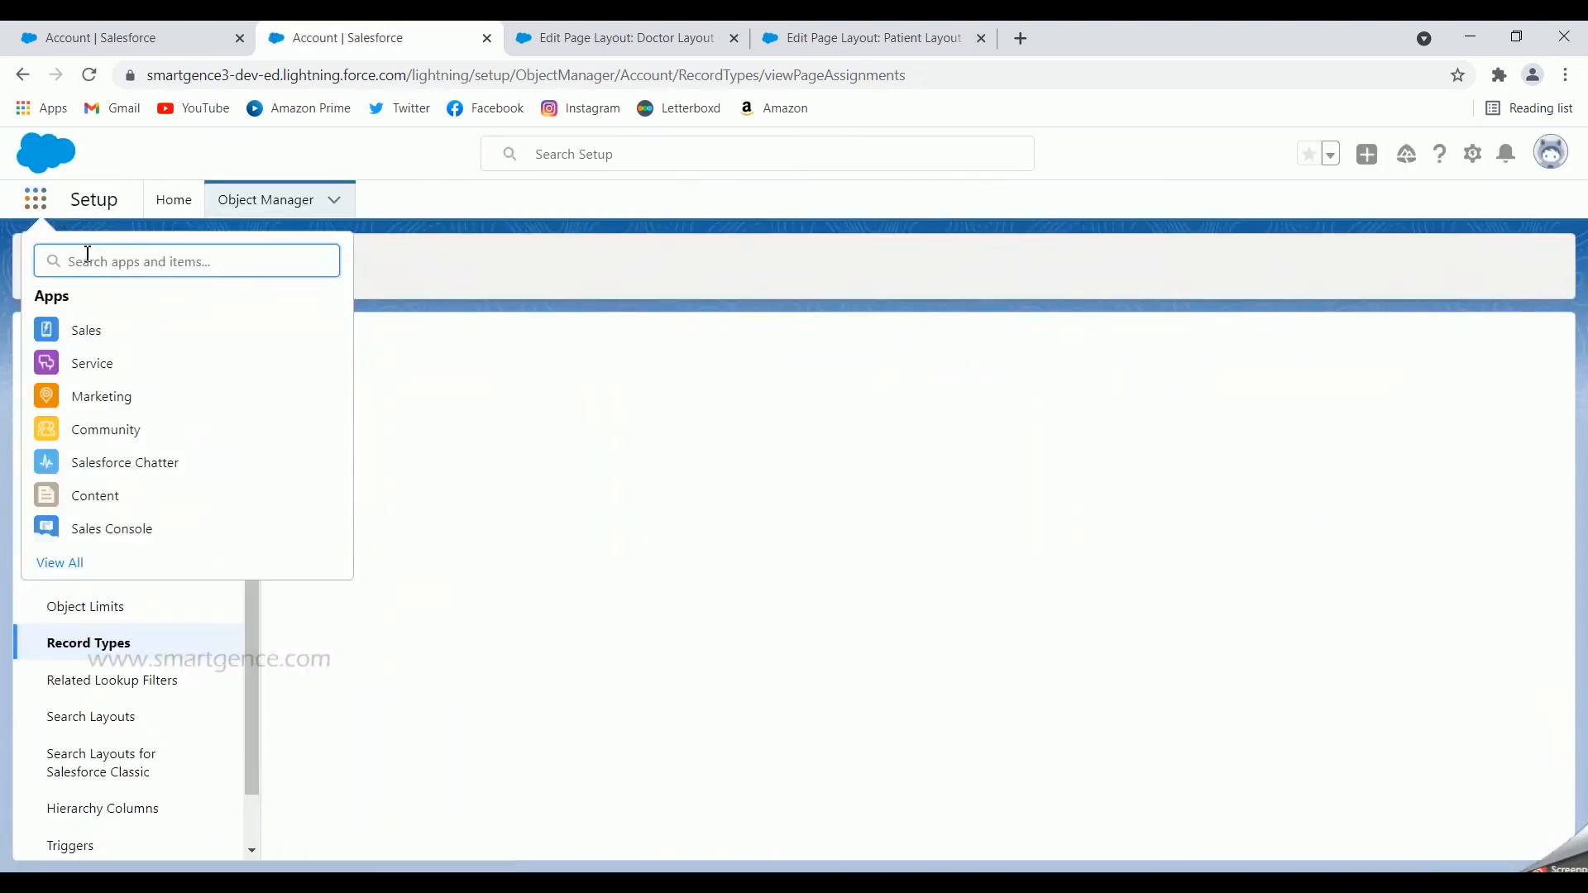
type("accou")
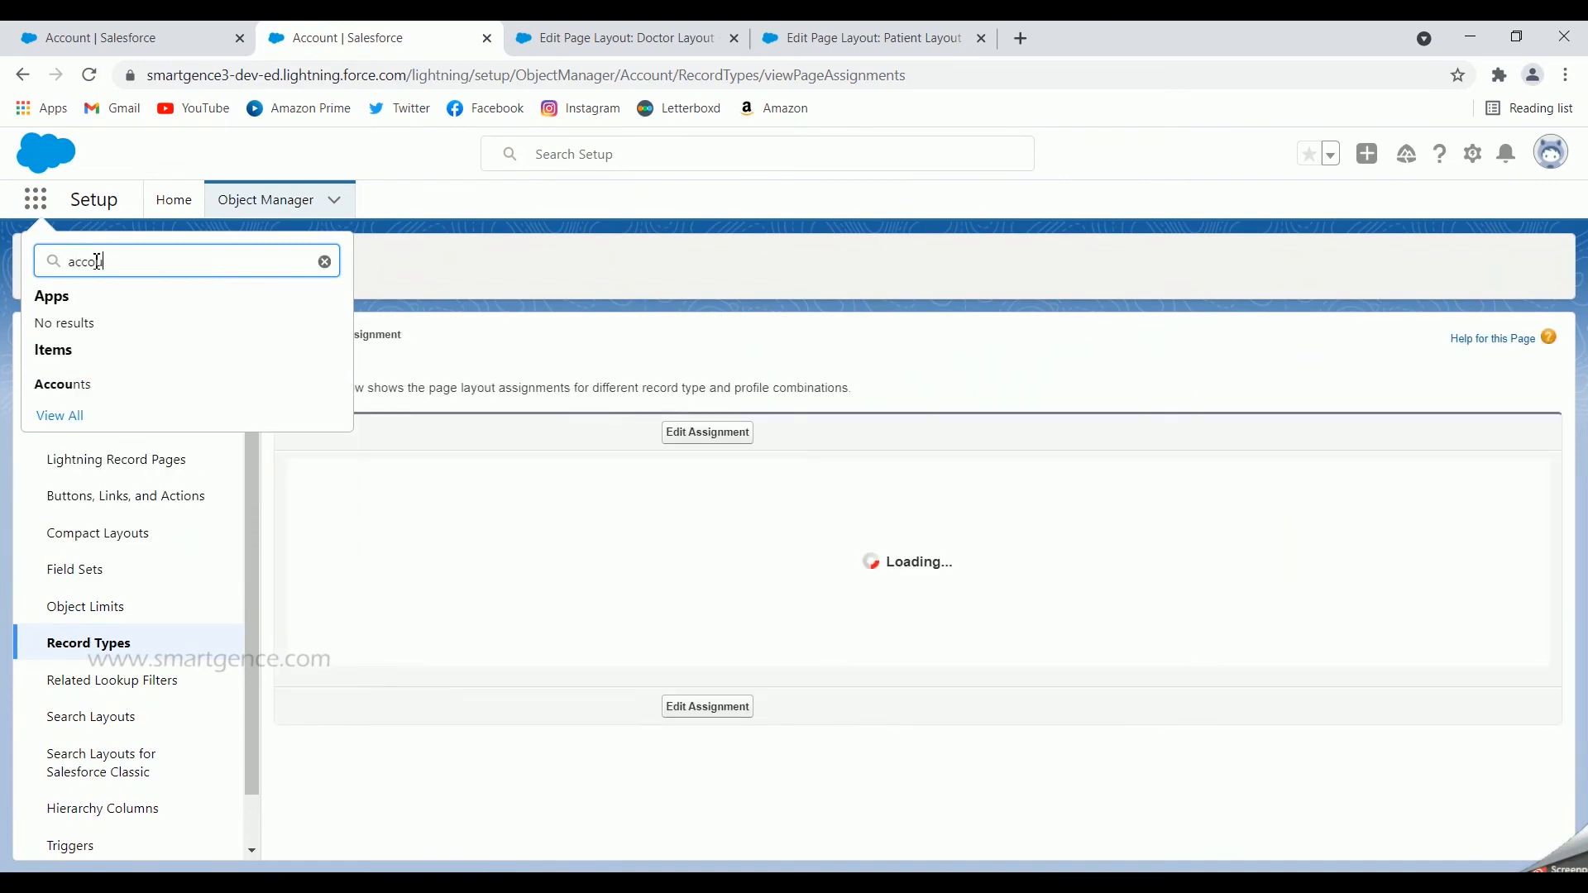
left_click(75, 393)
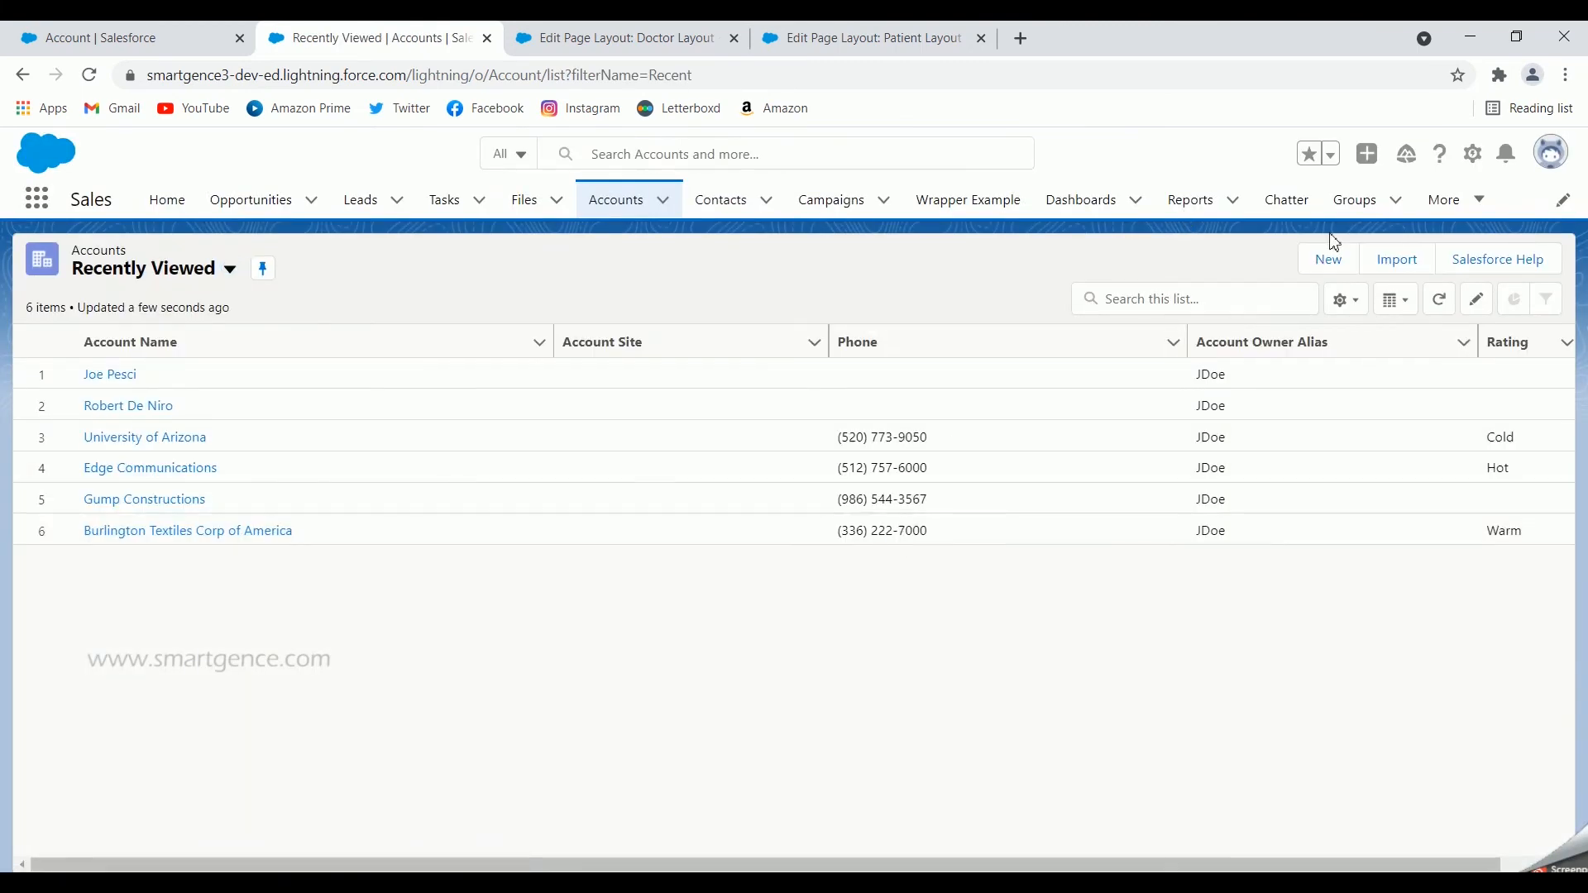
Step: Start a new account with the Patient record type and check which values its Specialist picklist offers
left_click(1328, 262)
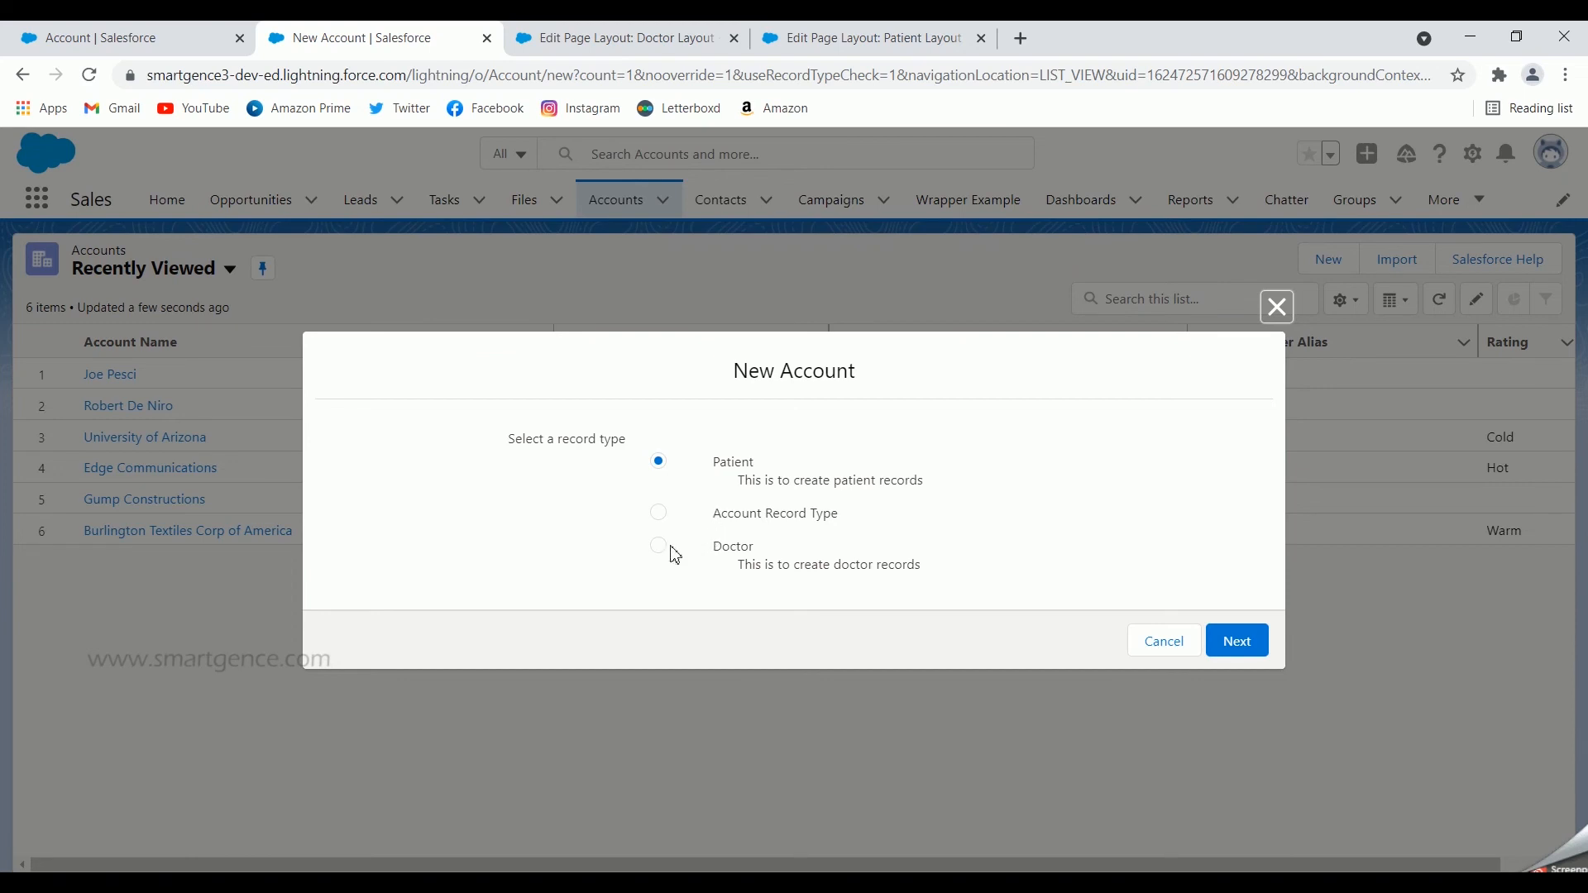
left_click(659, 513)
left_click(658, 548)
left_click_drag(736, 488, 930, 490)
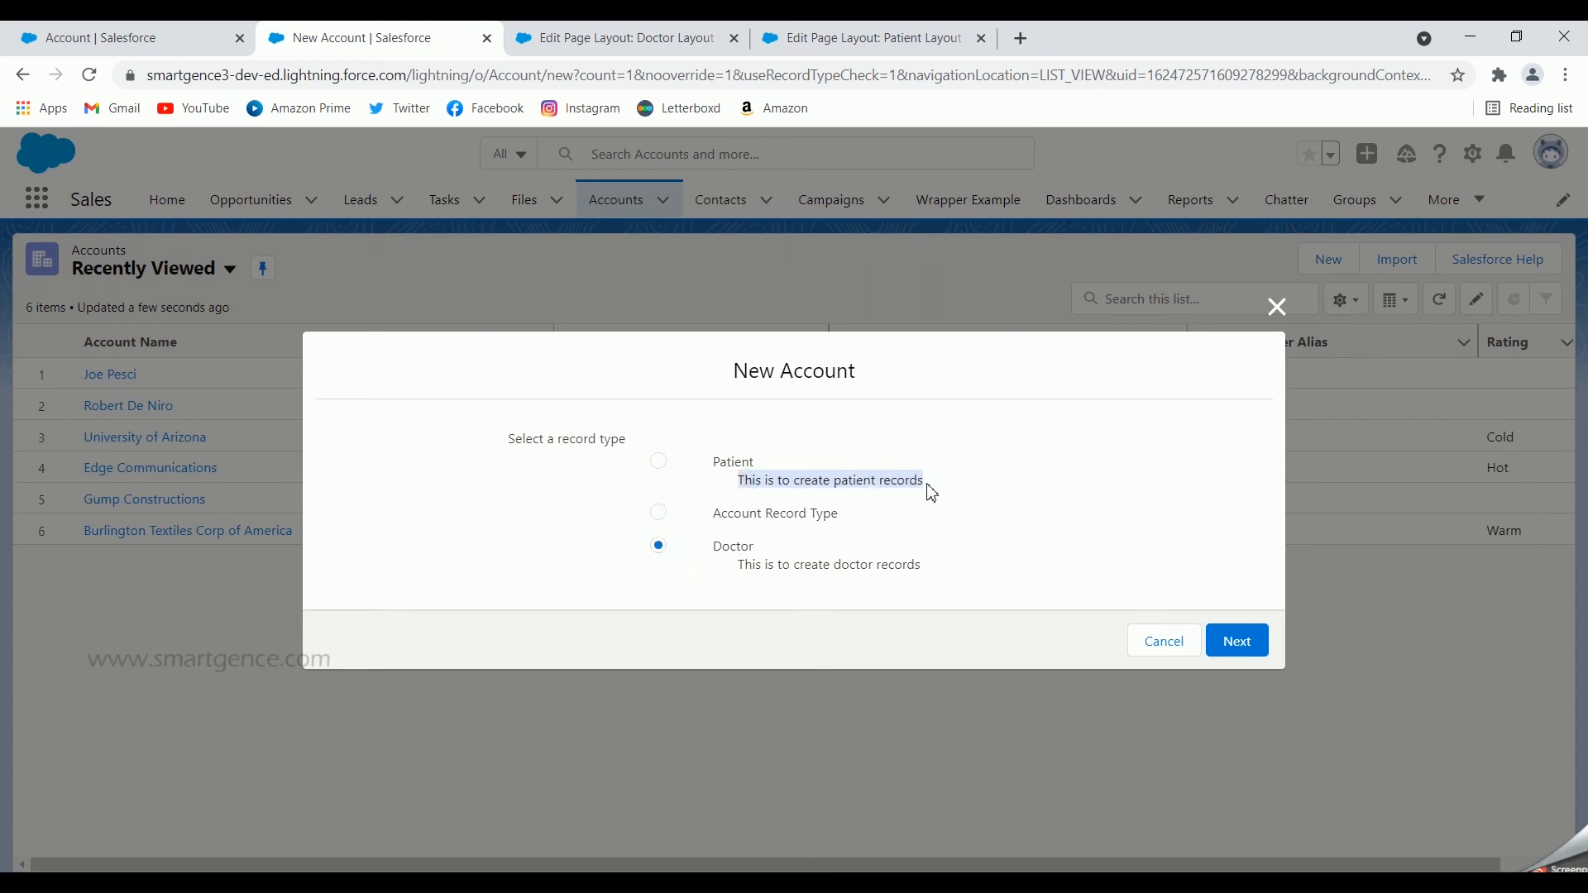
left_click(659, 464)
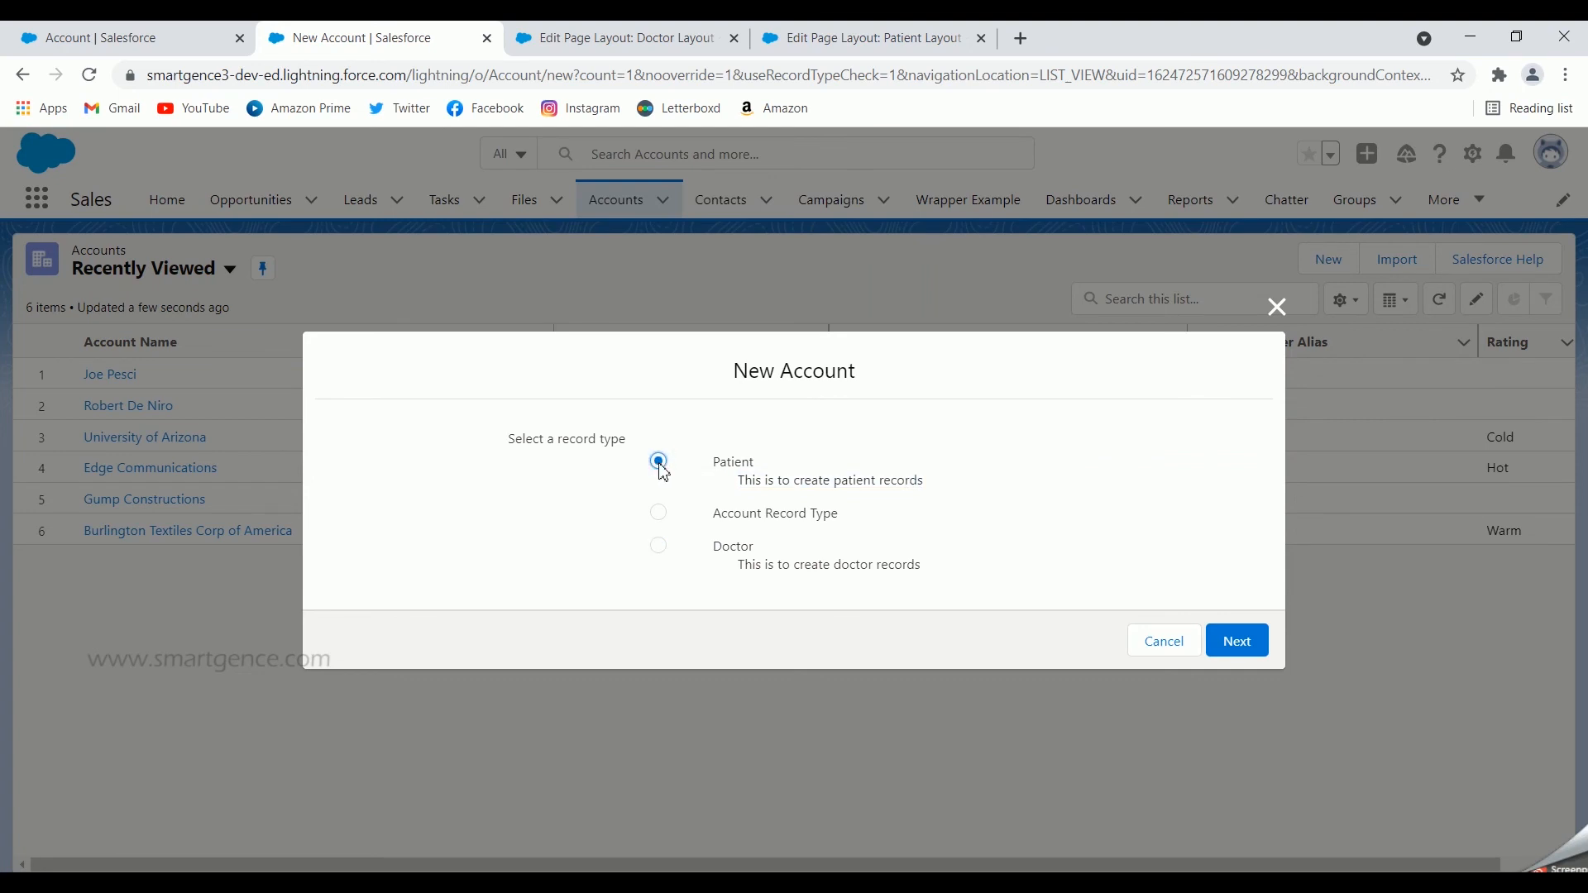
left_click(1236, 642)
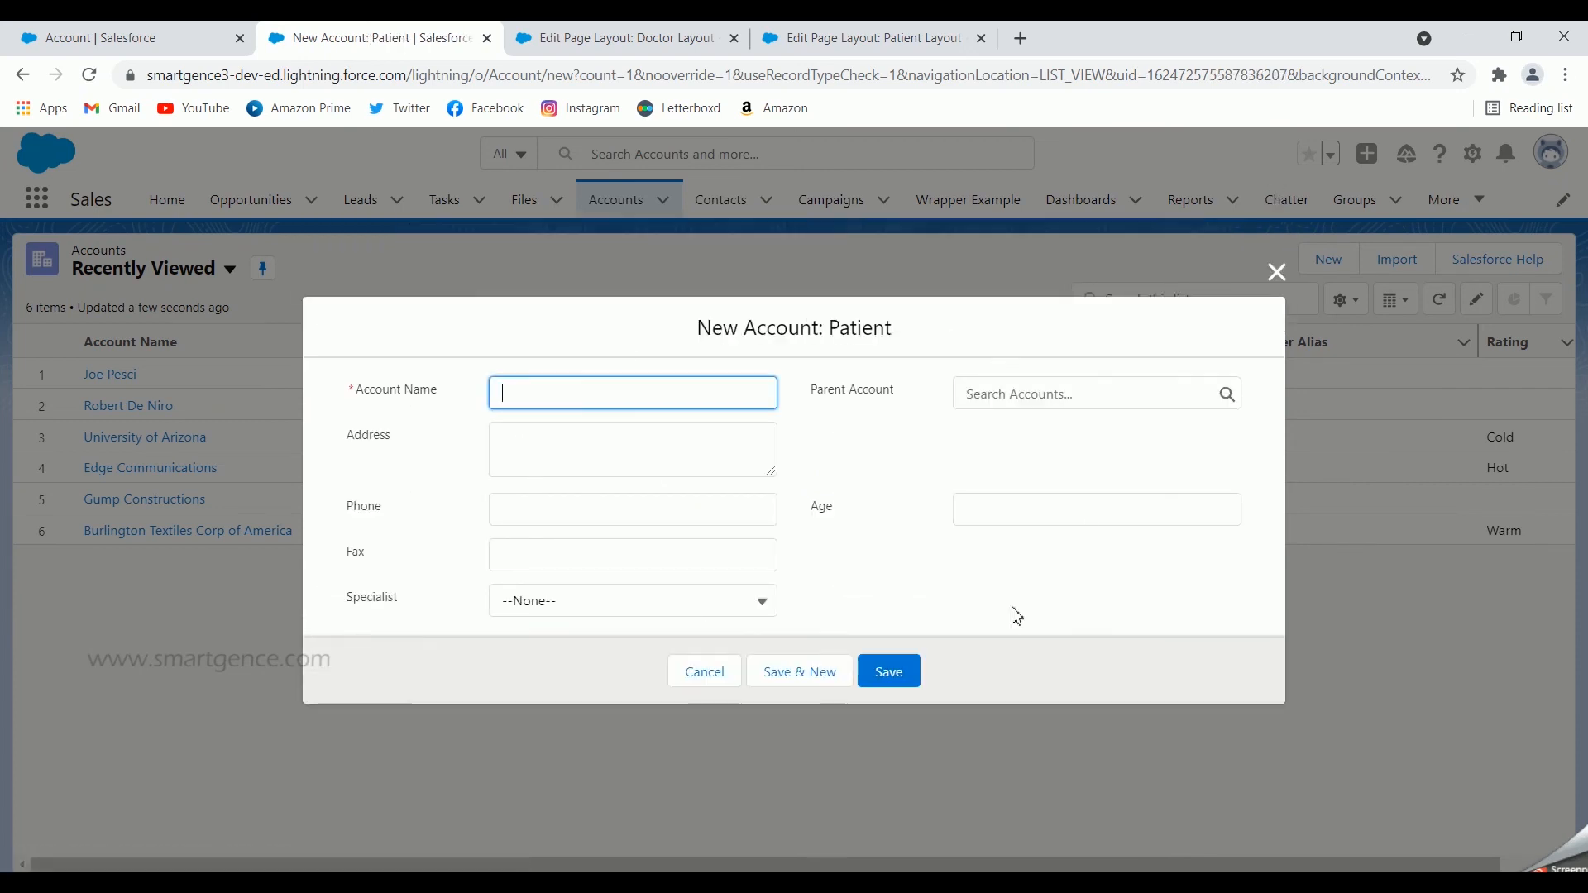
left_click(574, 605)
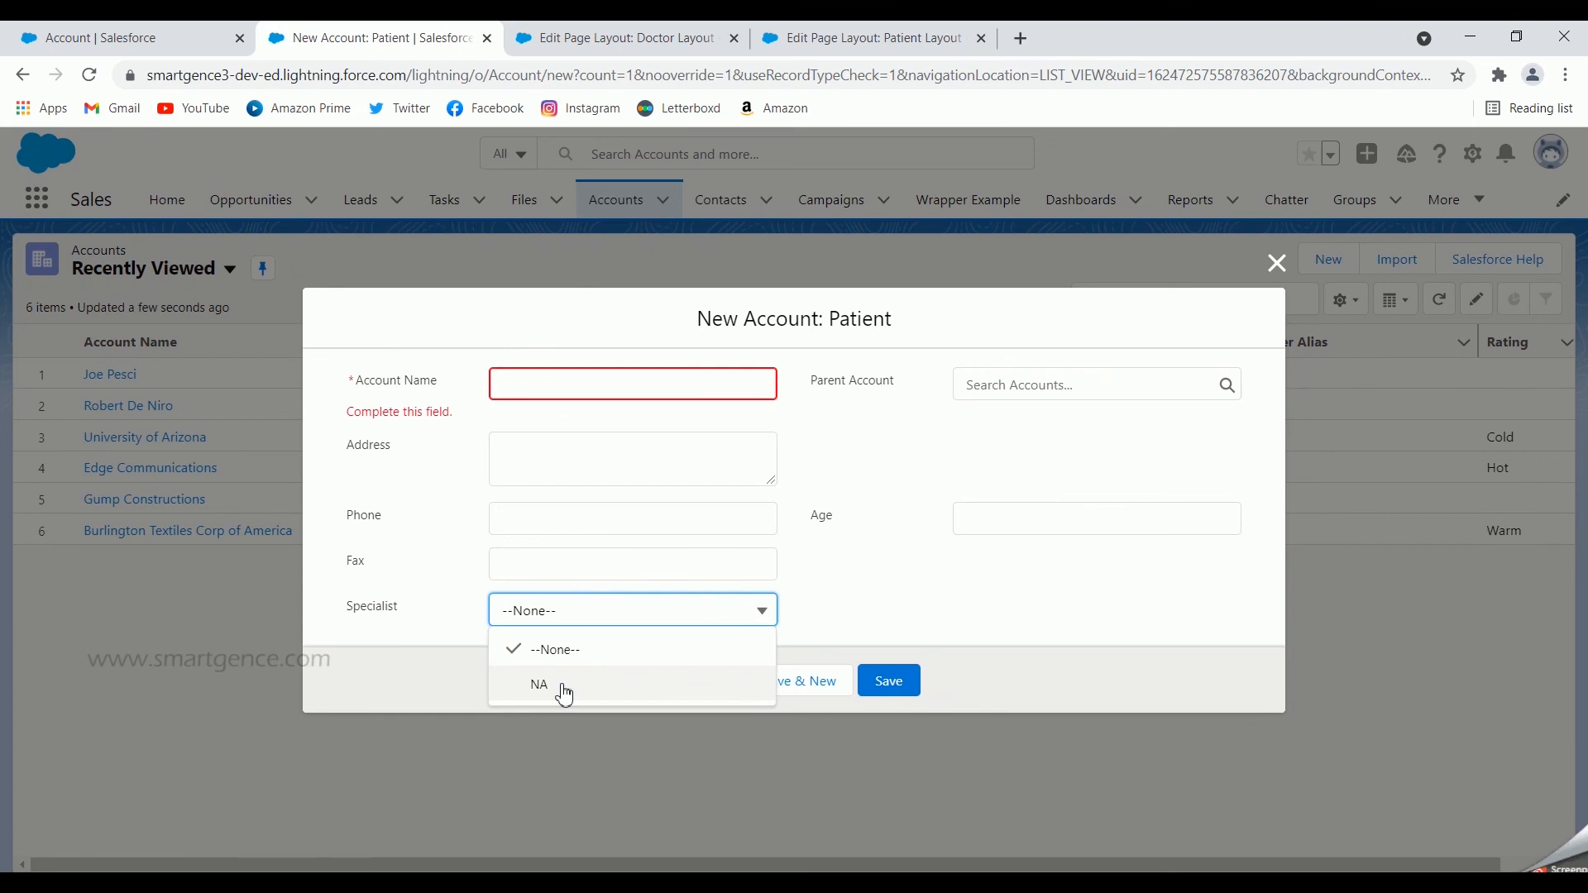
left_click(875, 584)
Step: Enter the patient's first name as the account name, try to save the Patient account, and discard the new account form
left_click(659, 382)
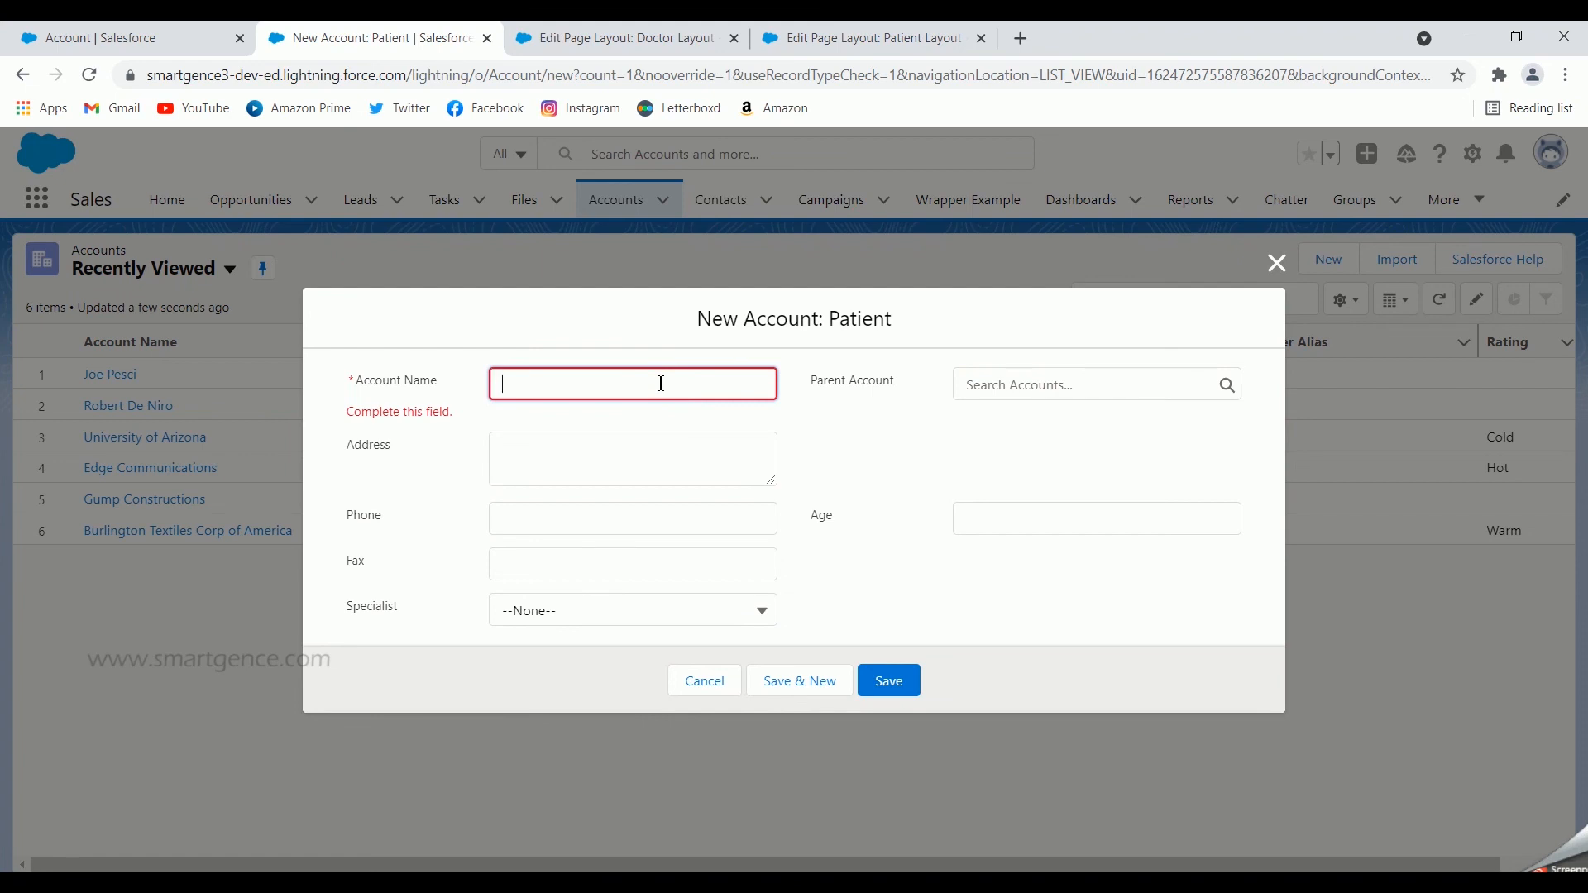
type("Dai")
left_click(884, 684)
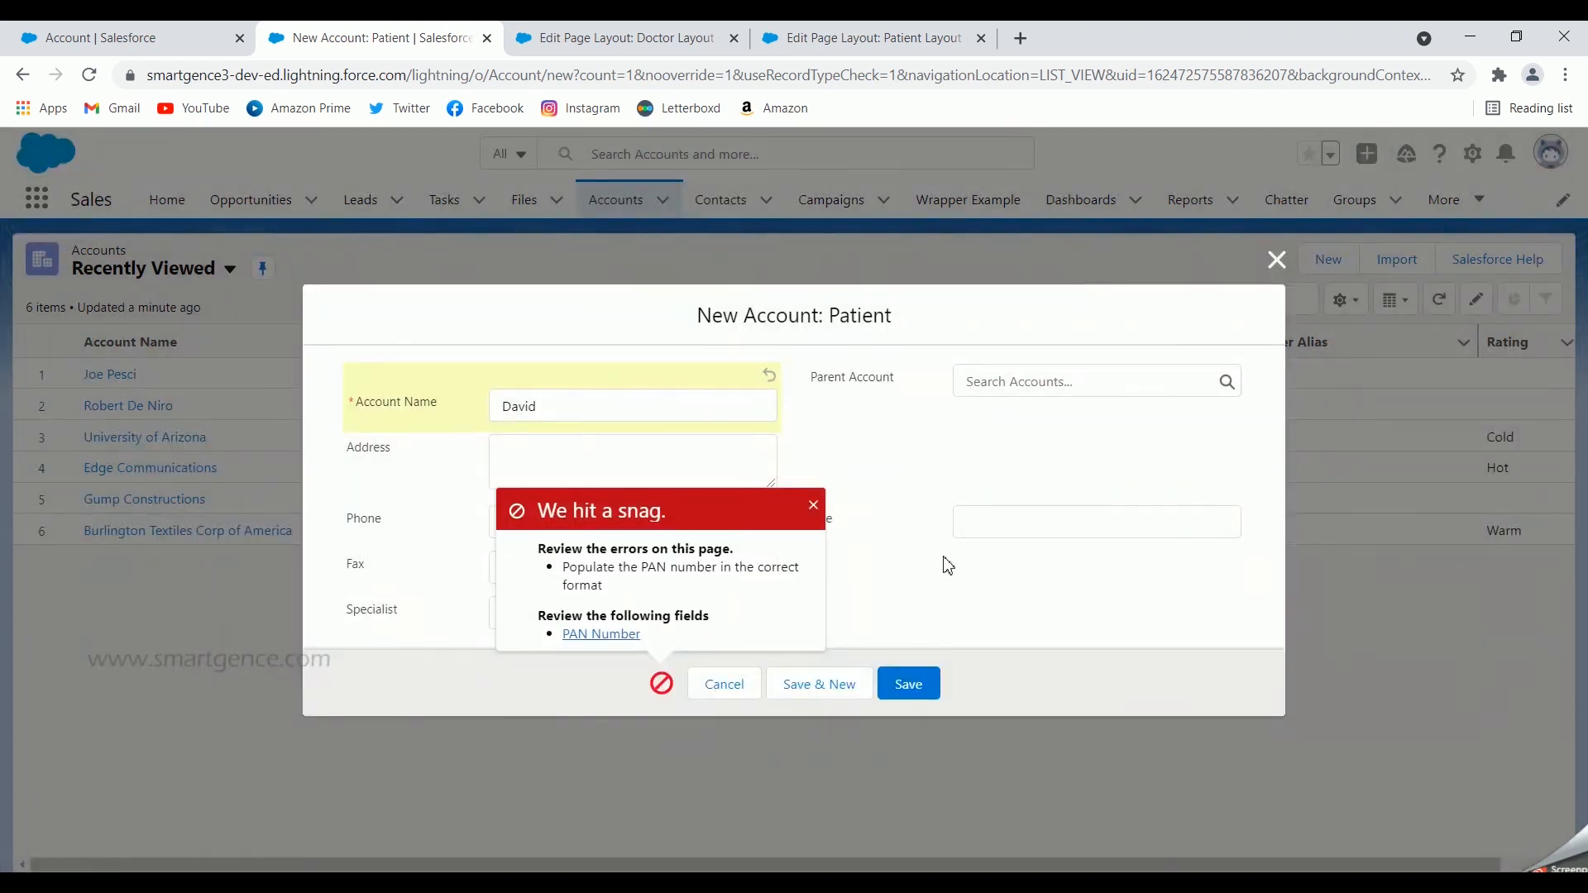
left_click(813, 506)
left_click(769, 685)
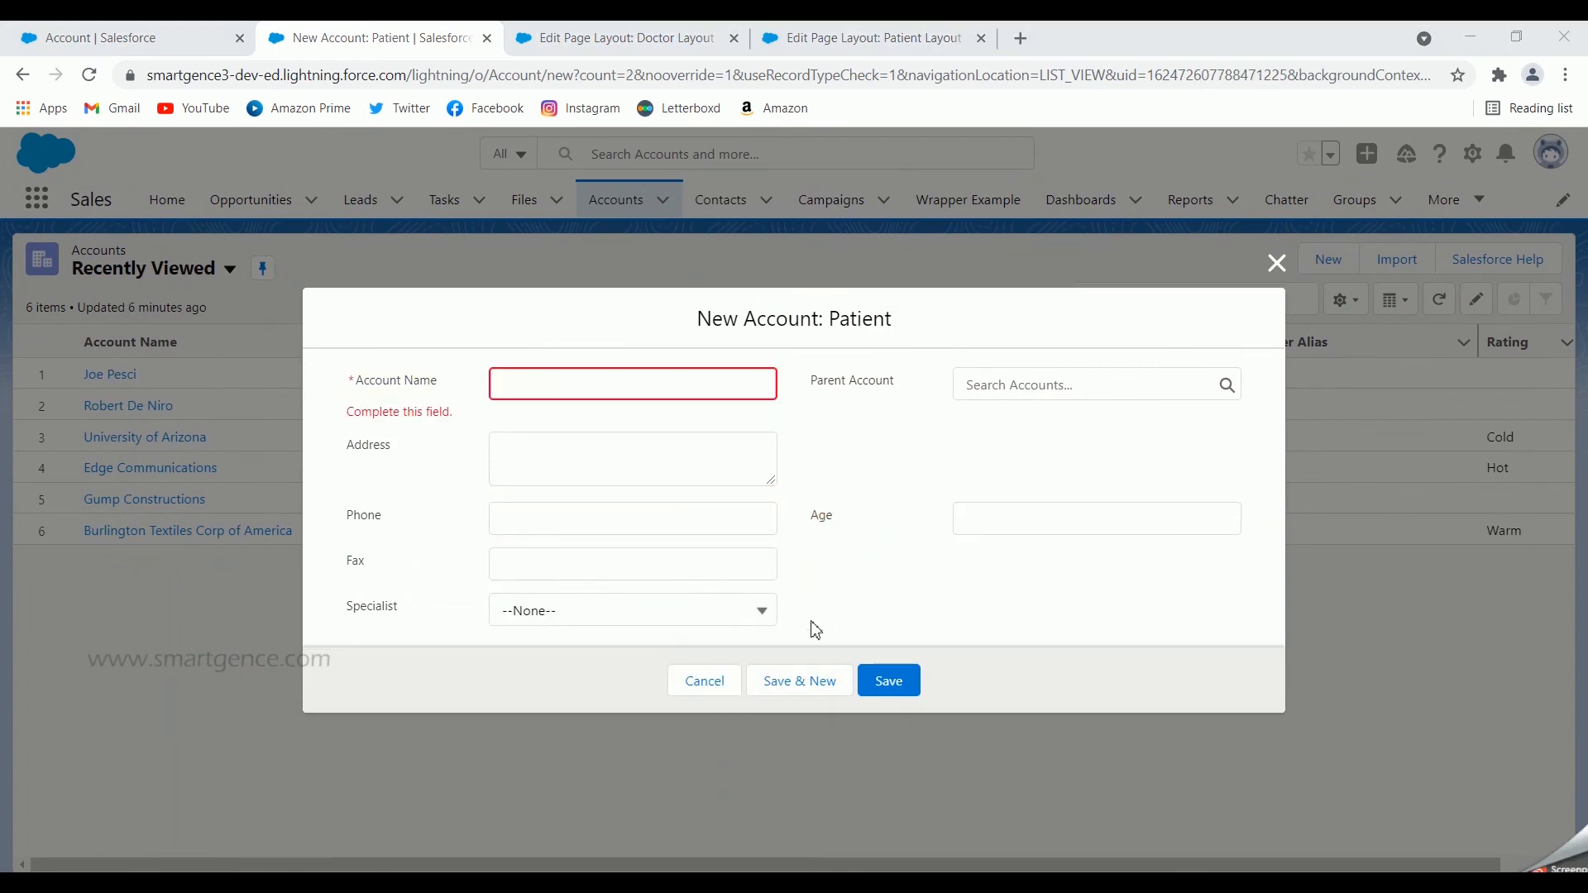
left_click(685, 691)
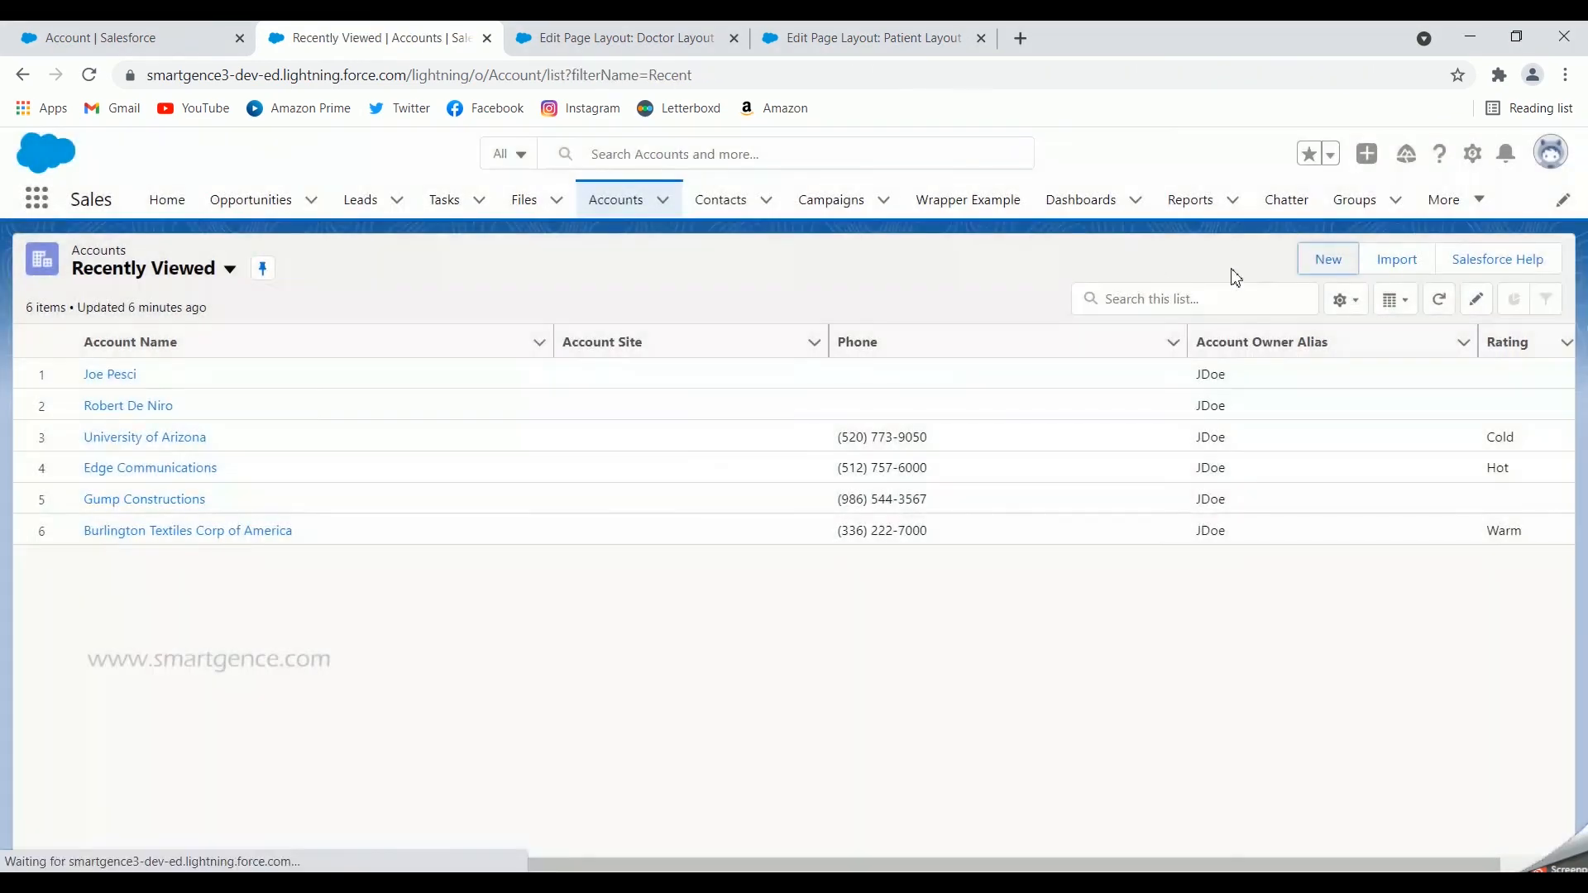
Step: Start a new account with the Doctor record type and examine its form sections and Specialist picklist values
left_click(1330, 260)
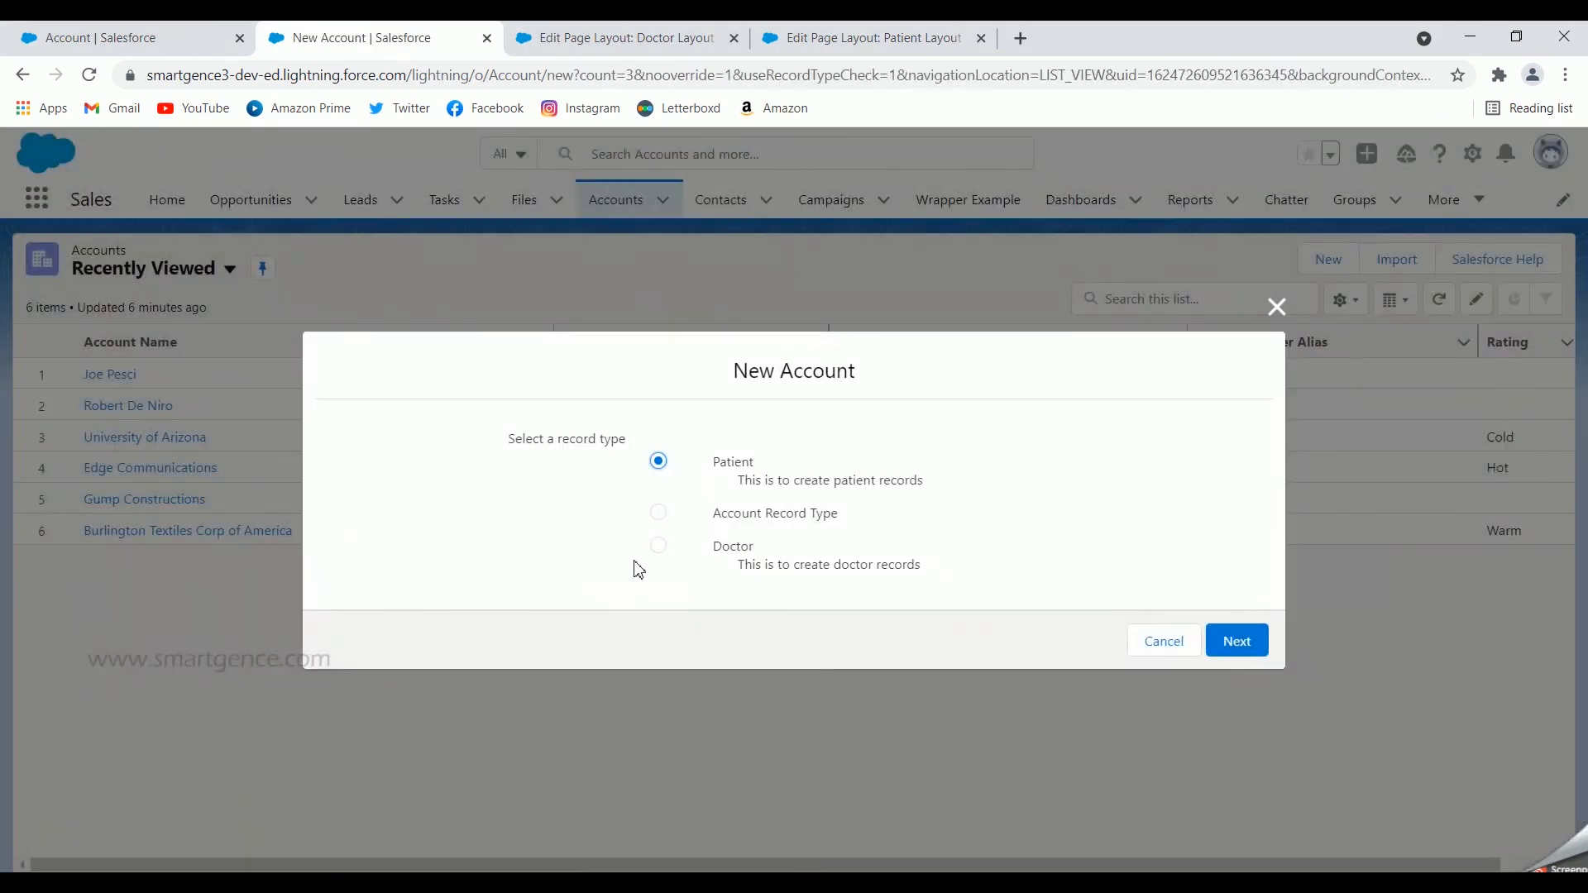
left_click(659, 546)
left_click(1239, 643)
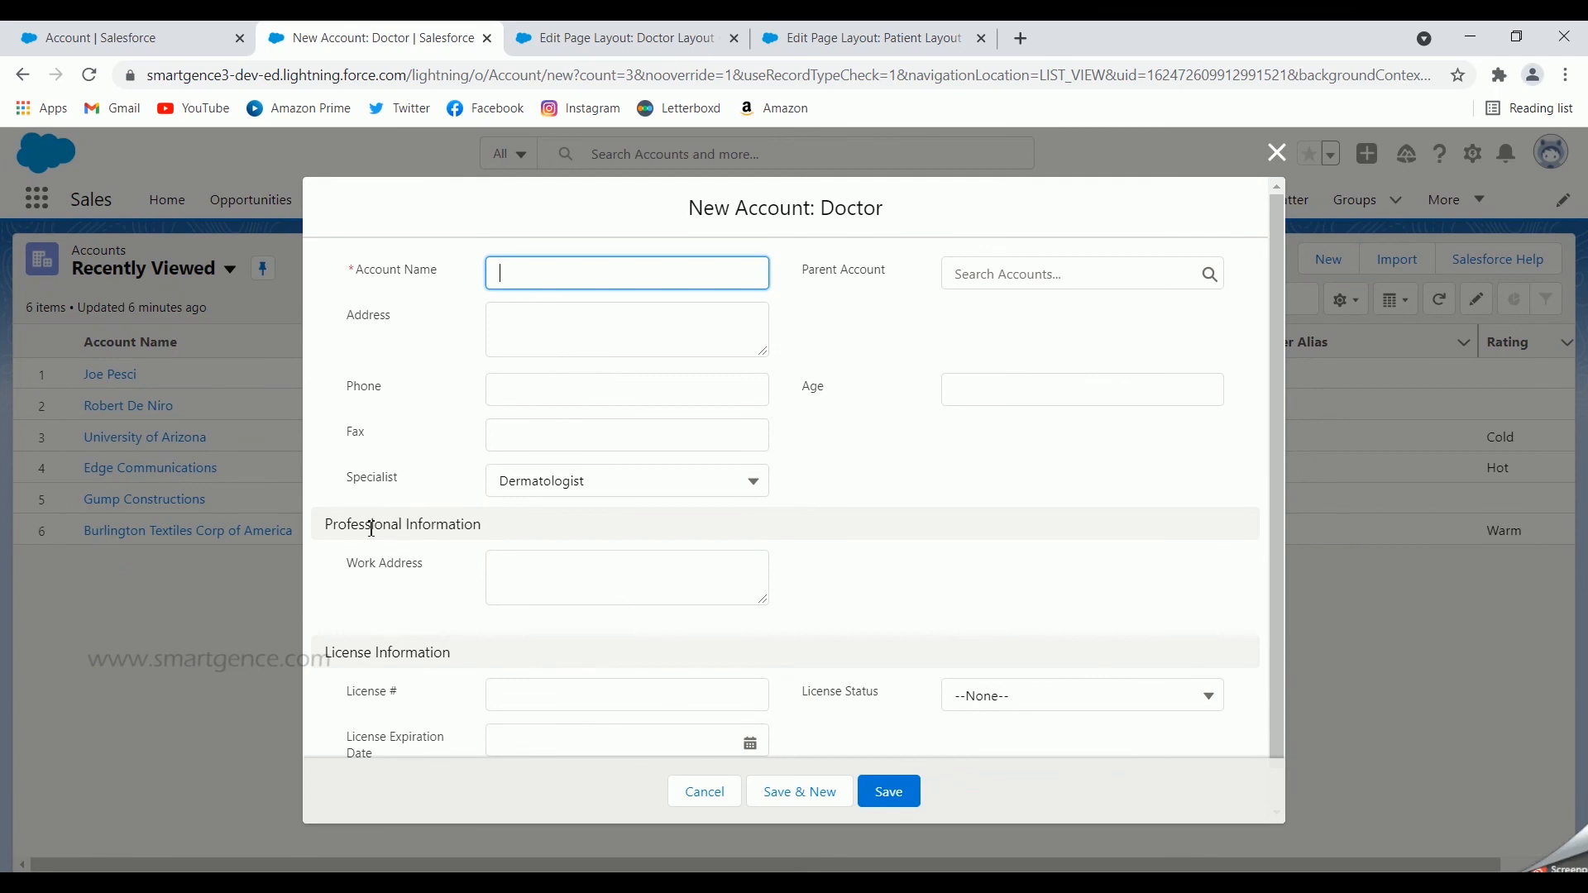
scroll(790, 595, "down", 1)
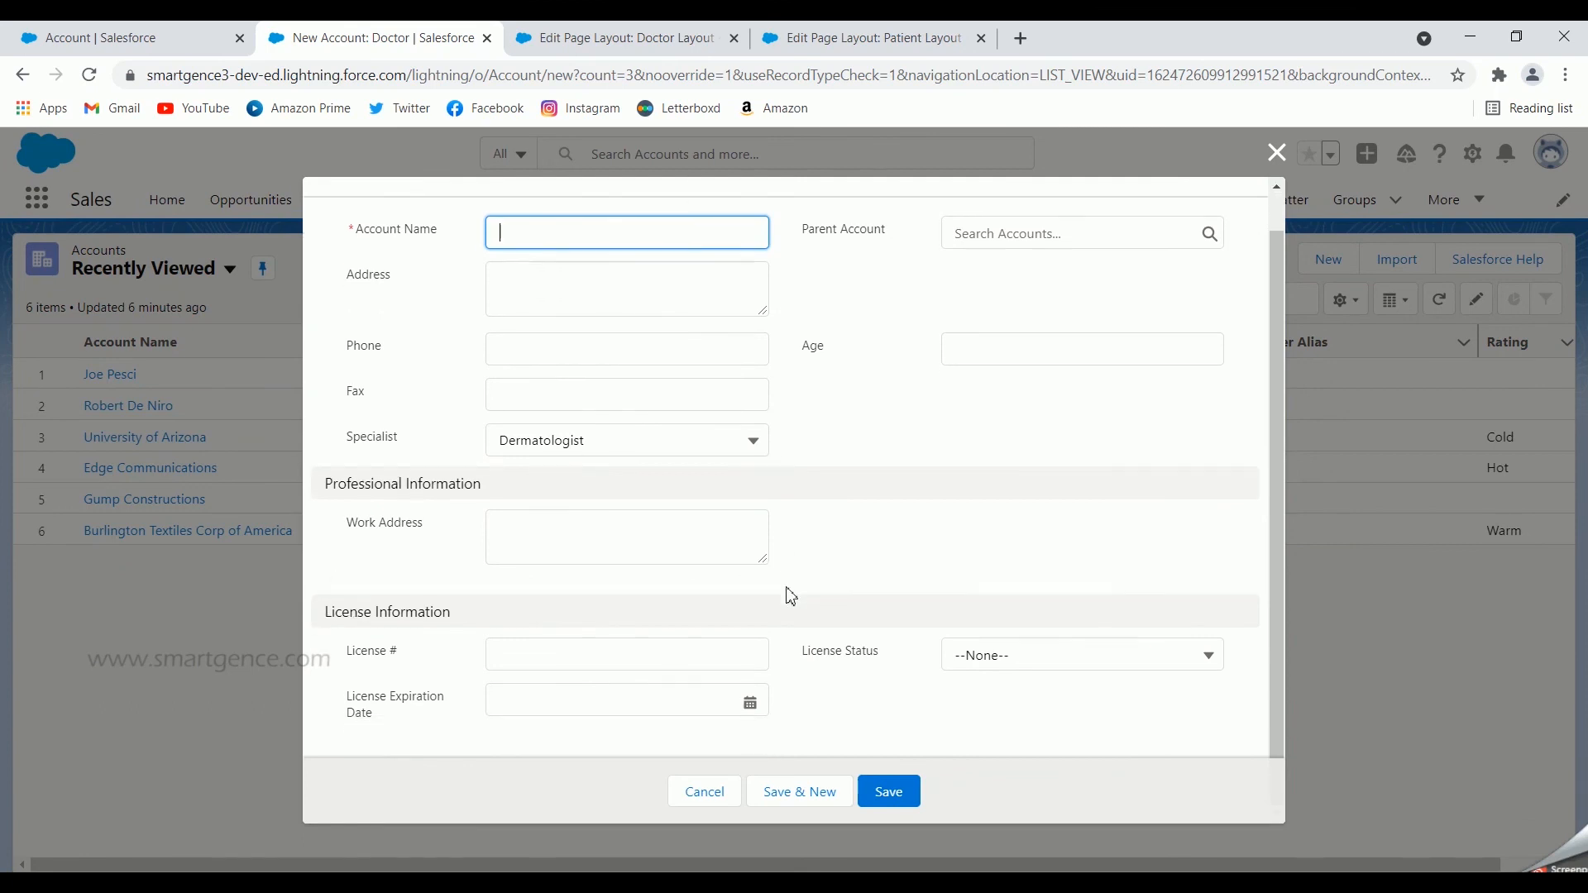
scroll(790, 596, "up", 1)
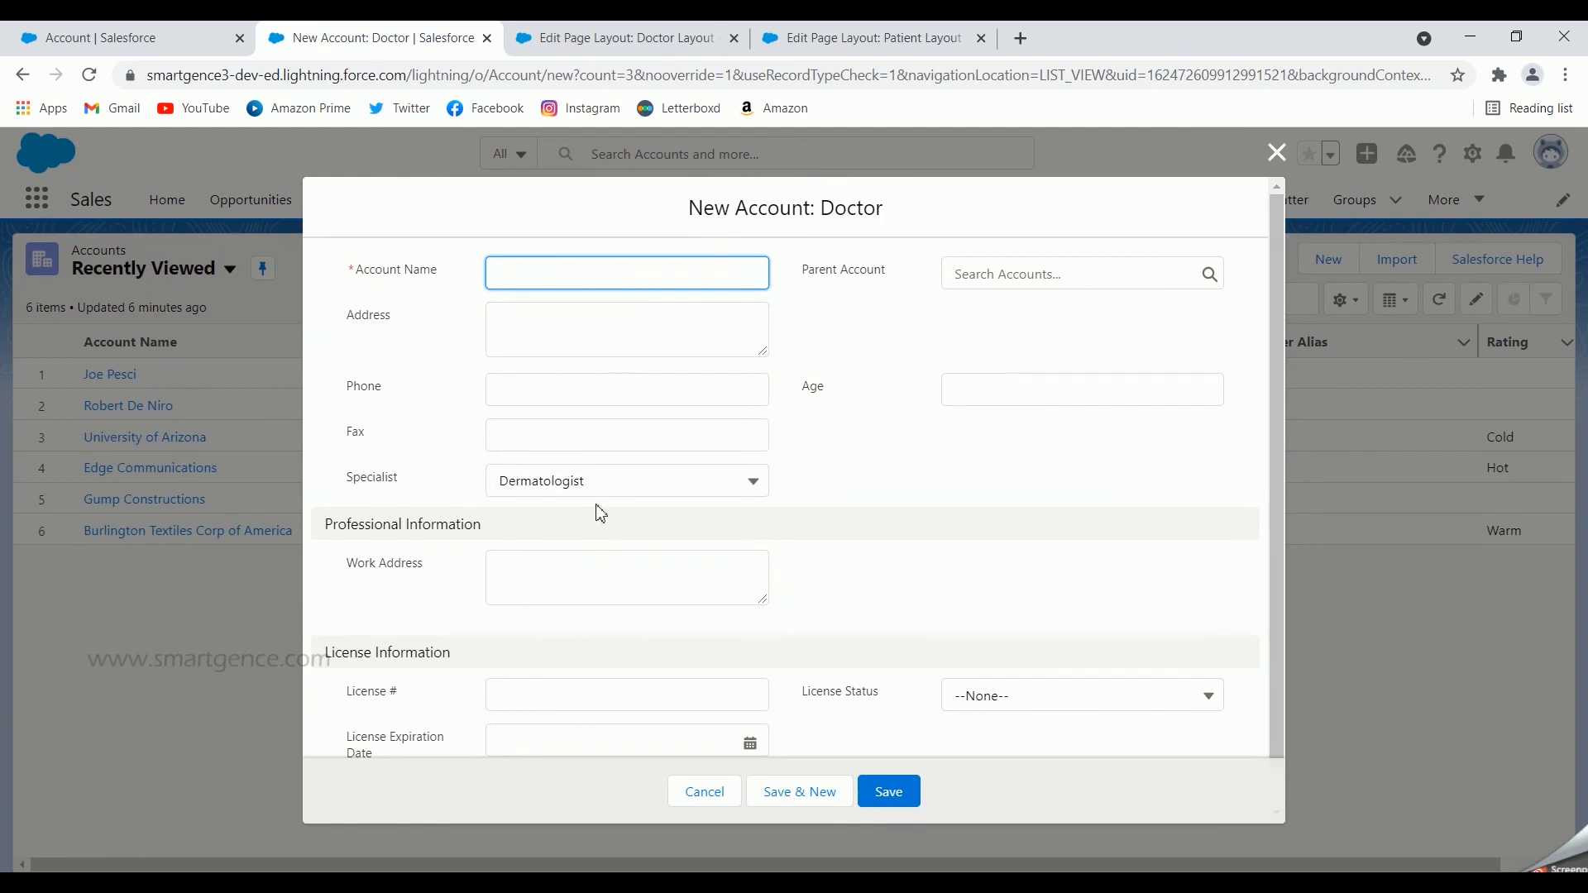
left_click(611, 489)
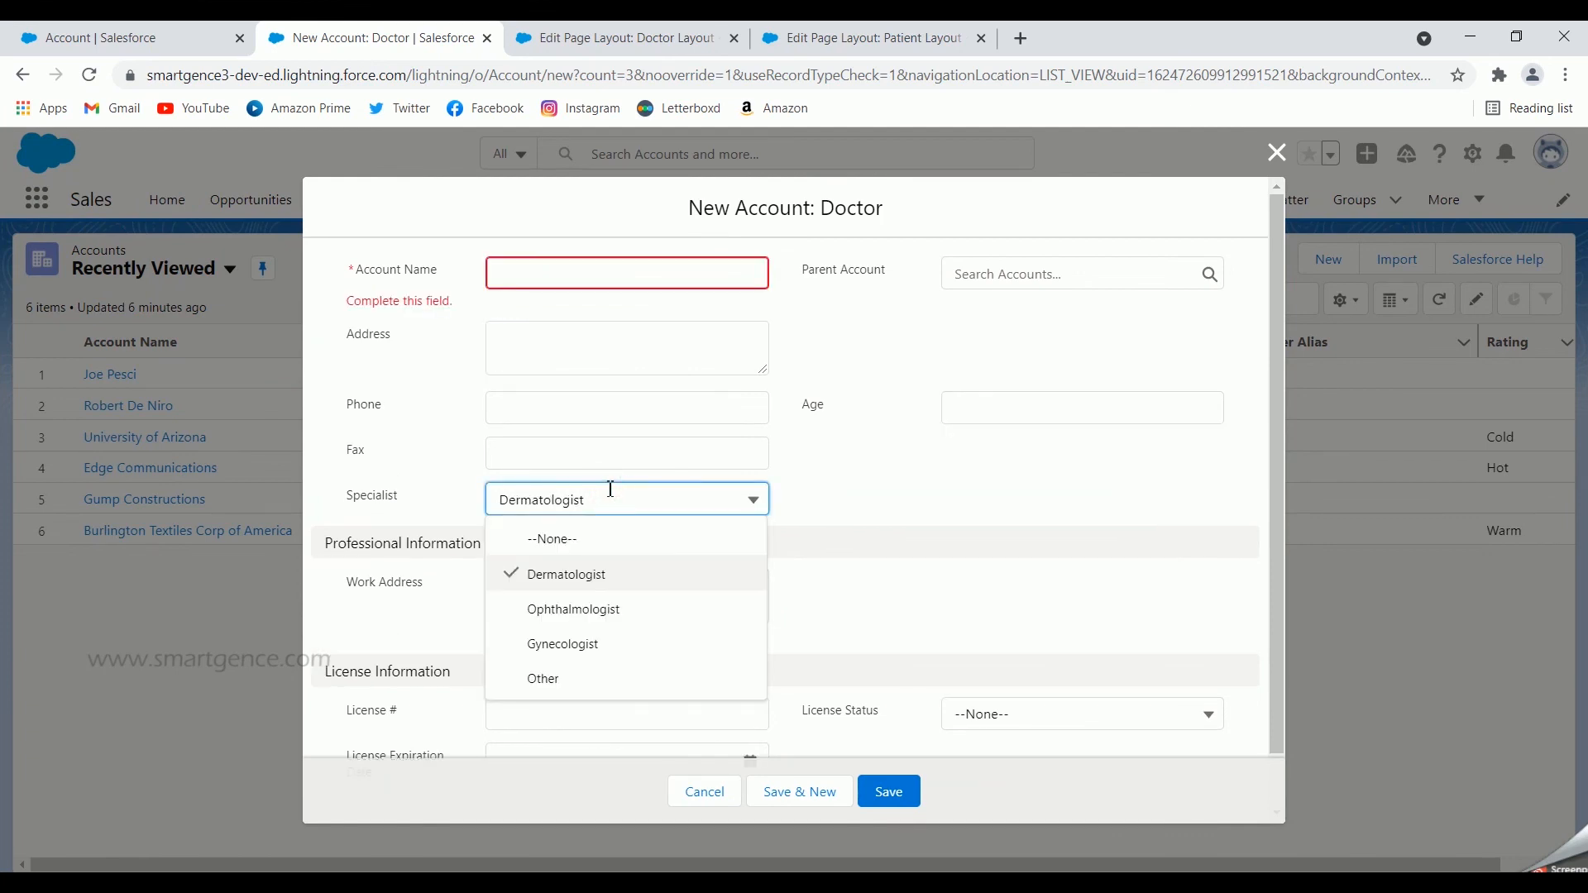